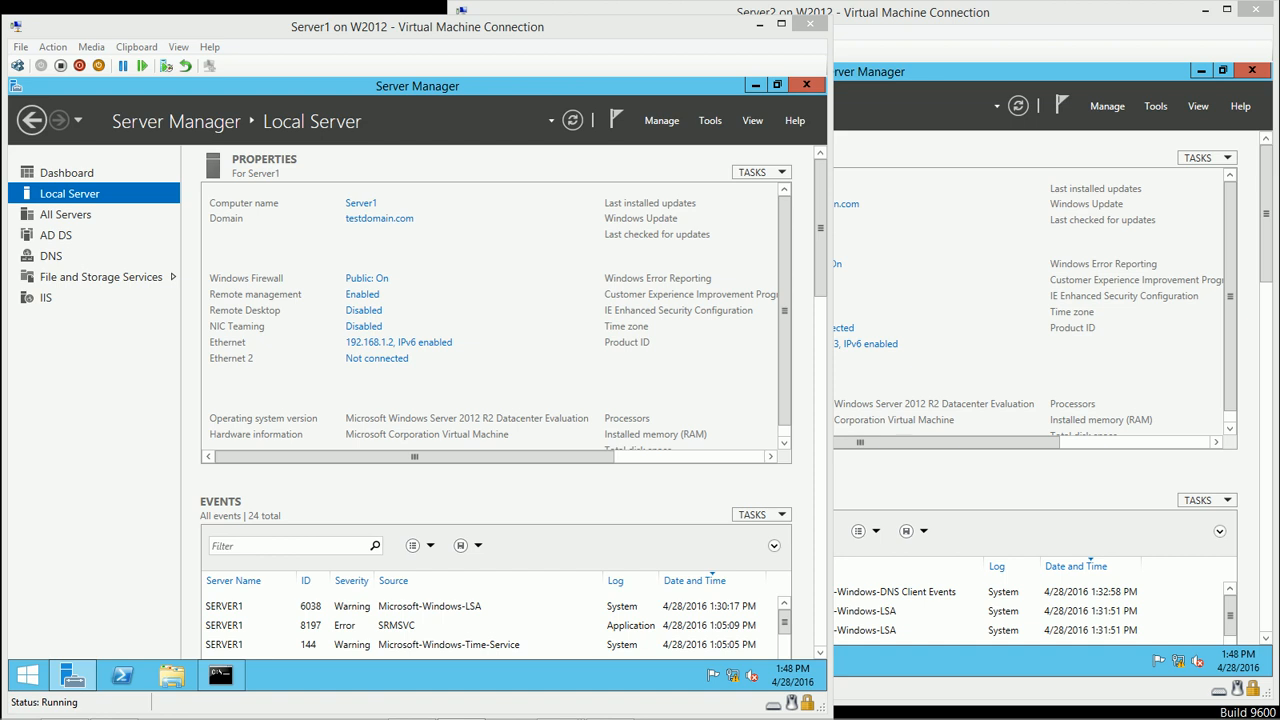
{"action": "left_click", "coordinate": [384, 27]}
{"action": "left_click", "coordinate": [916, 15]}
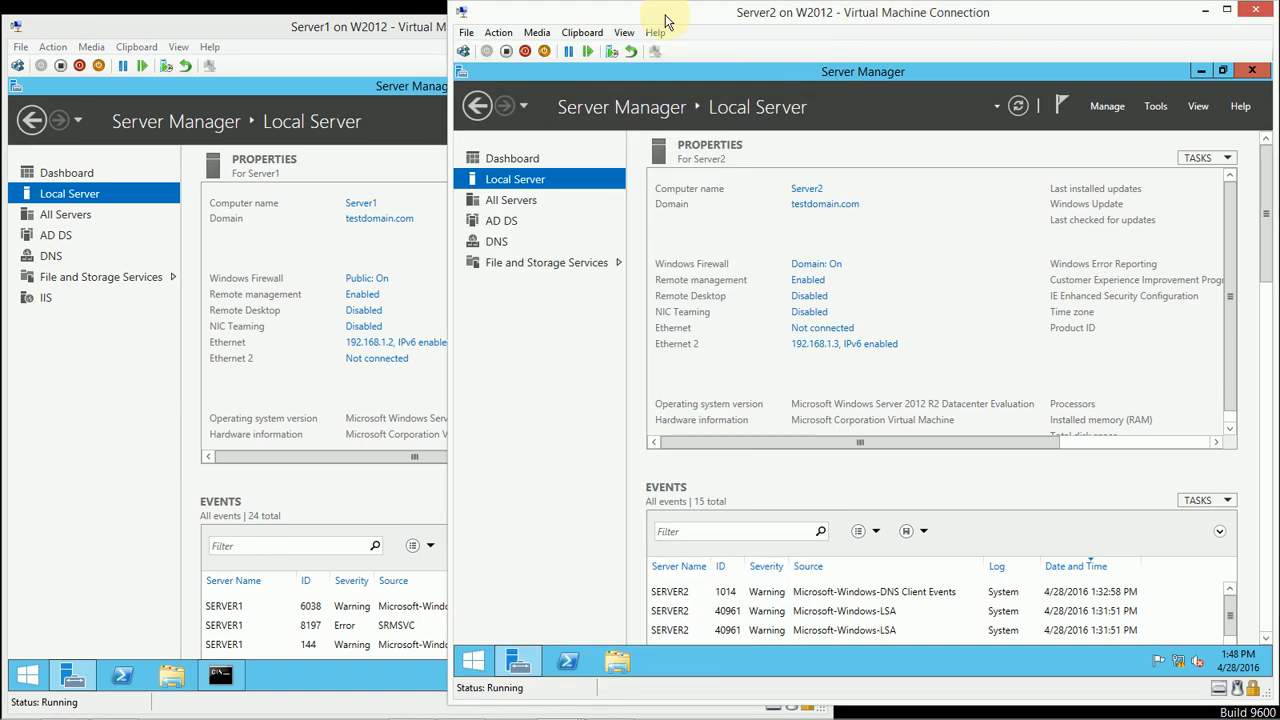
{"action": "left_click", "coordinate": [362, 26]}
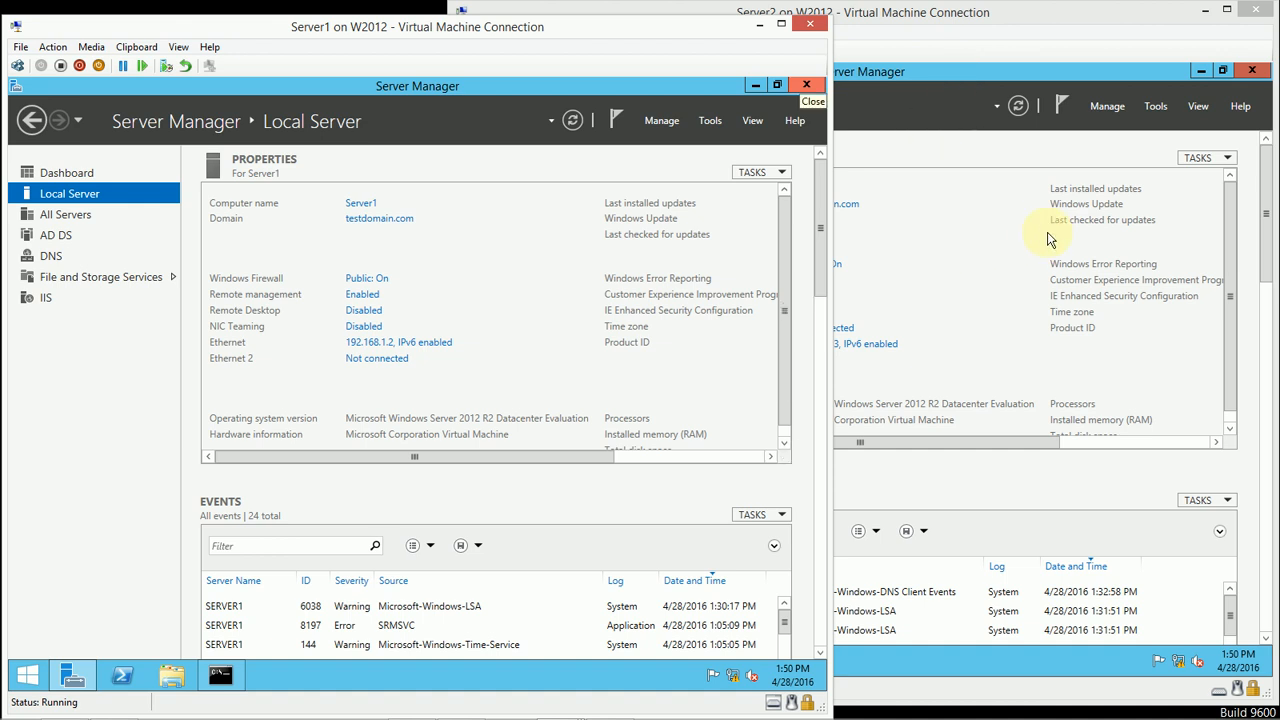
Step: Open Active Directory Users and Computers on the Server2 virtual machine and maximize its window
{"action": "left_click", "coordinate": [1164, 107]}
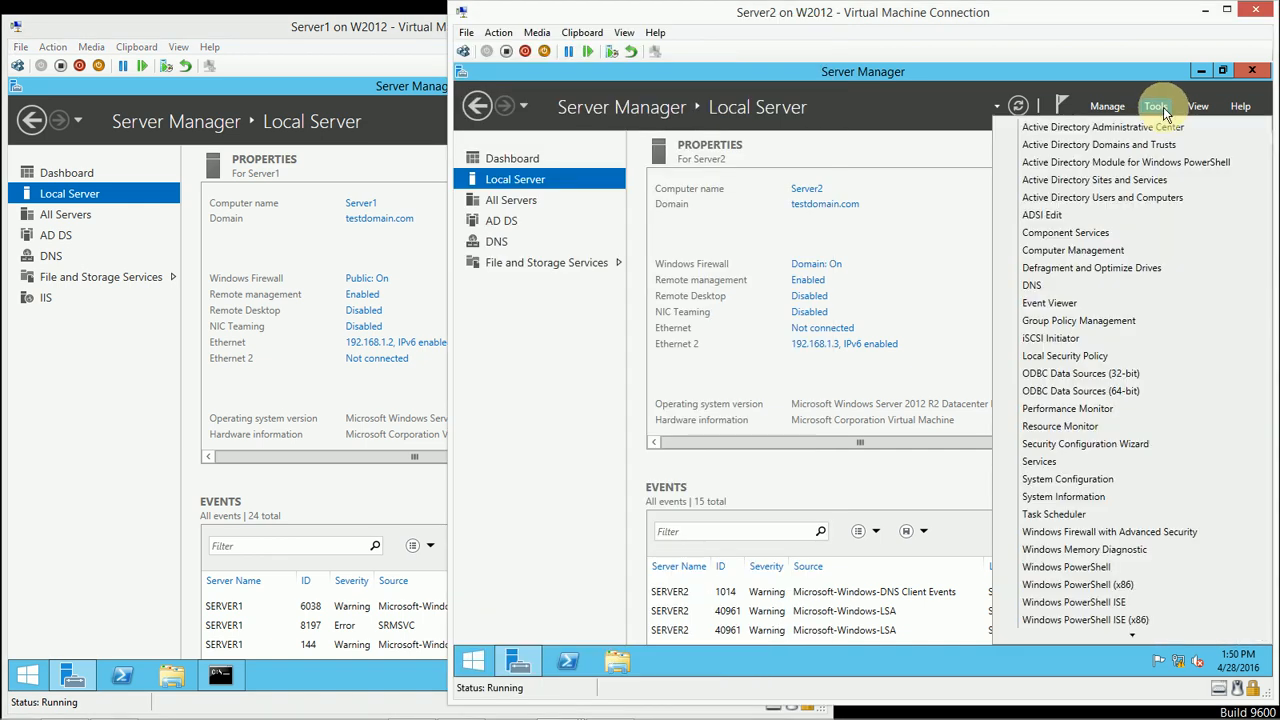
{"action": "left_click", "coordinate": [1133, 202]}
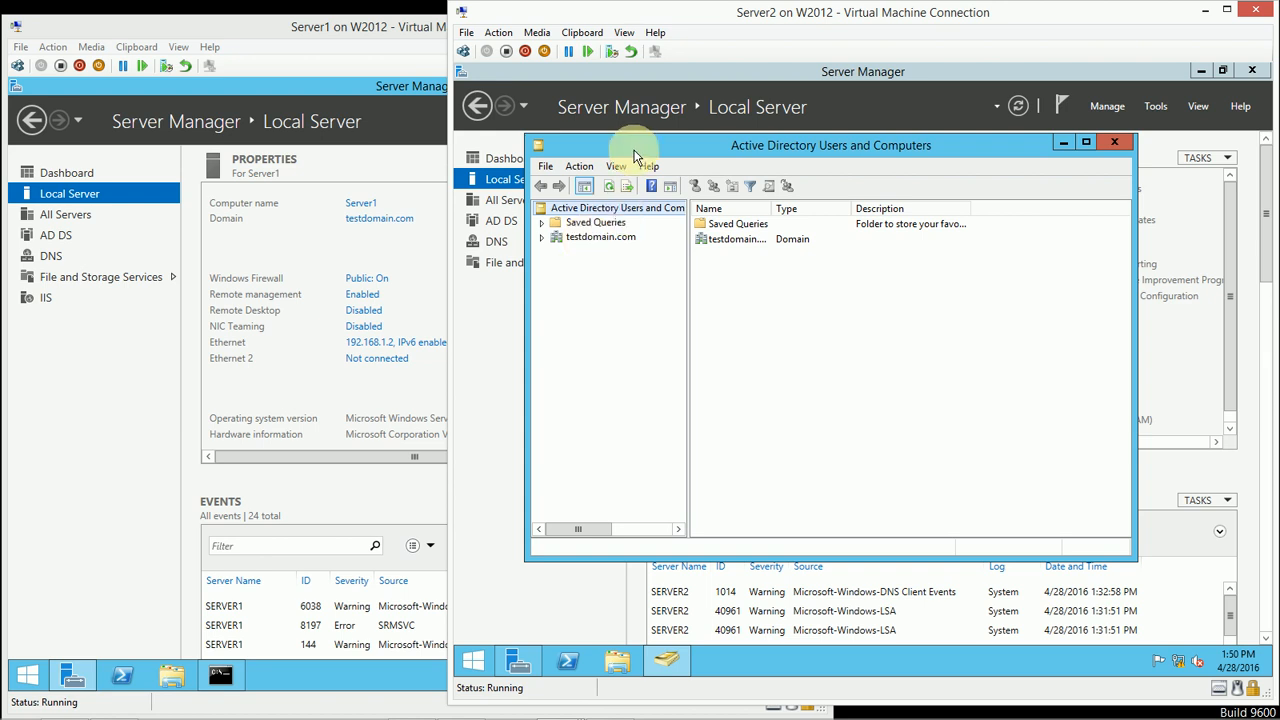
{"action": "left_click", "coordinate": [1087, 142]}
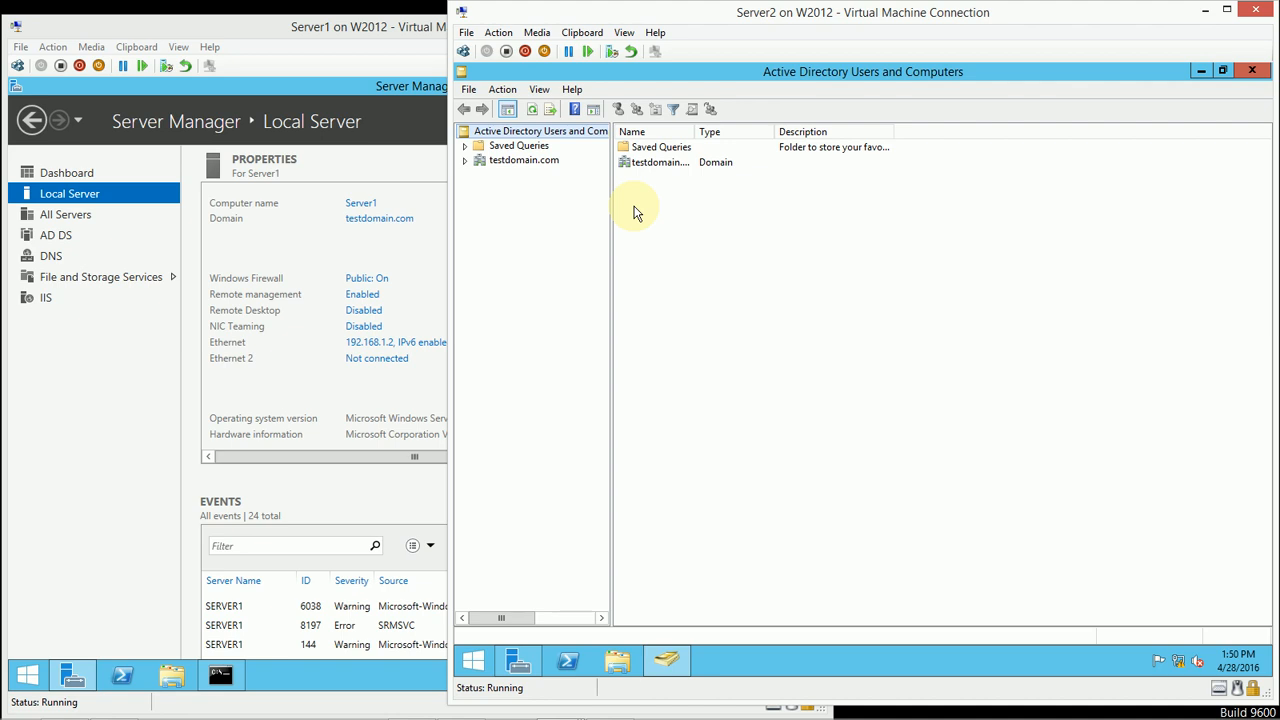
Step: Check which domain controller the console root is connected to and where its domain controller can be changed
{"action": "left_click_drag", "start_coordinate": [491, 618], "coordinate": [541, 623]}
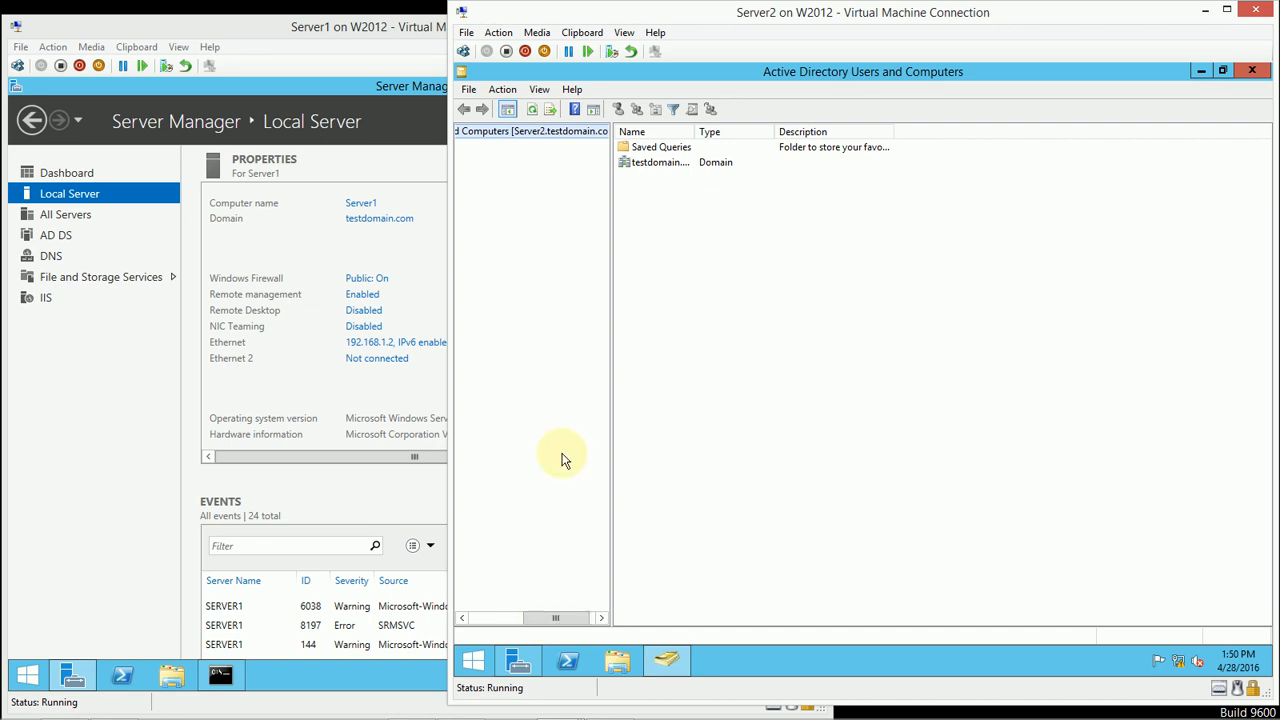
{"action": "left_click", "coordinate": [505, 139]}
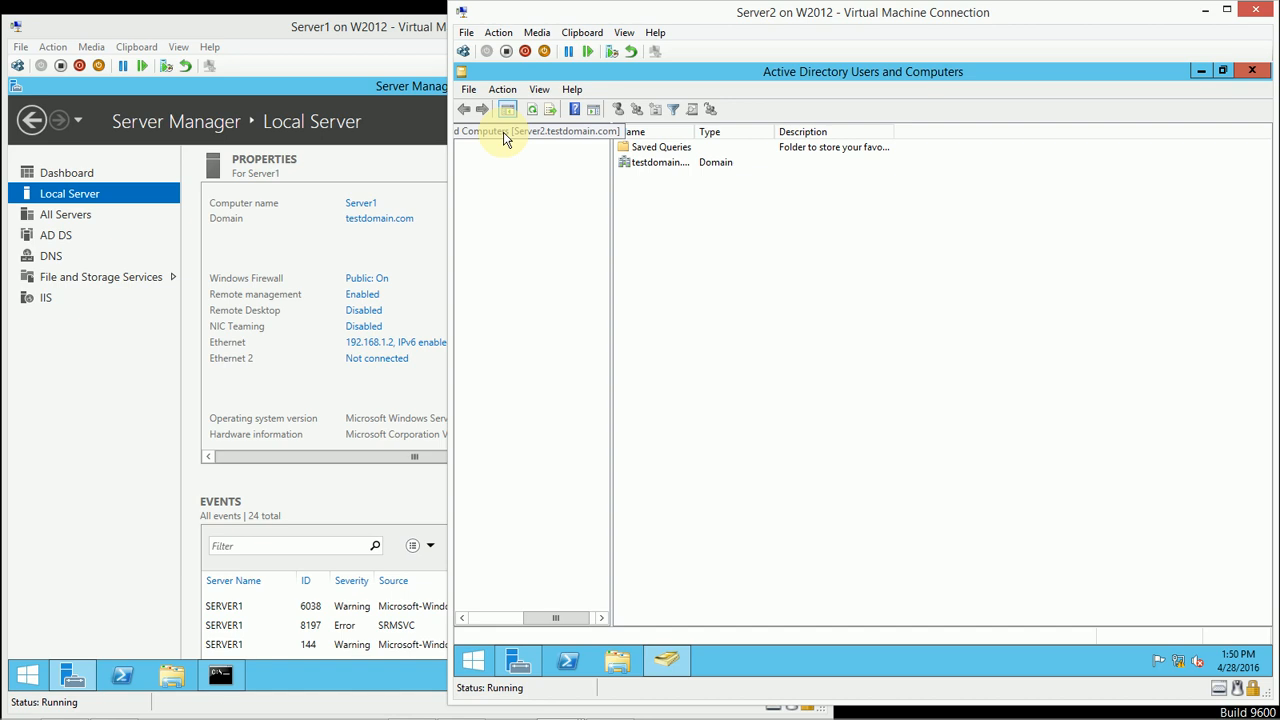
{"action": "right_click", "coordinate": [505, 139]}
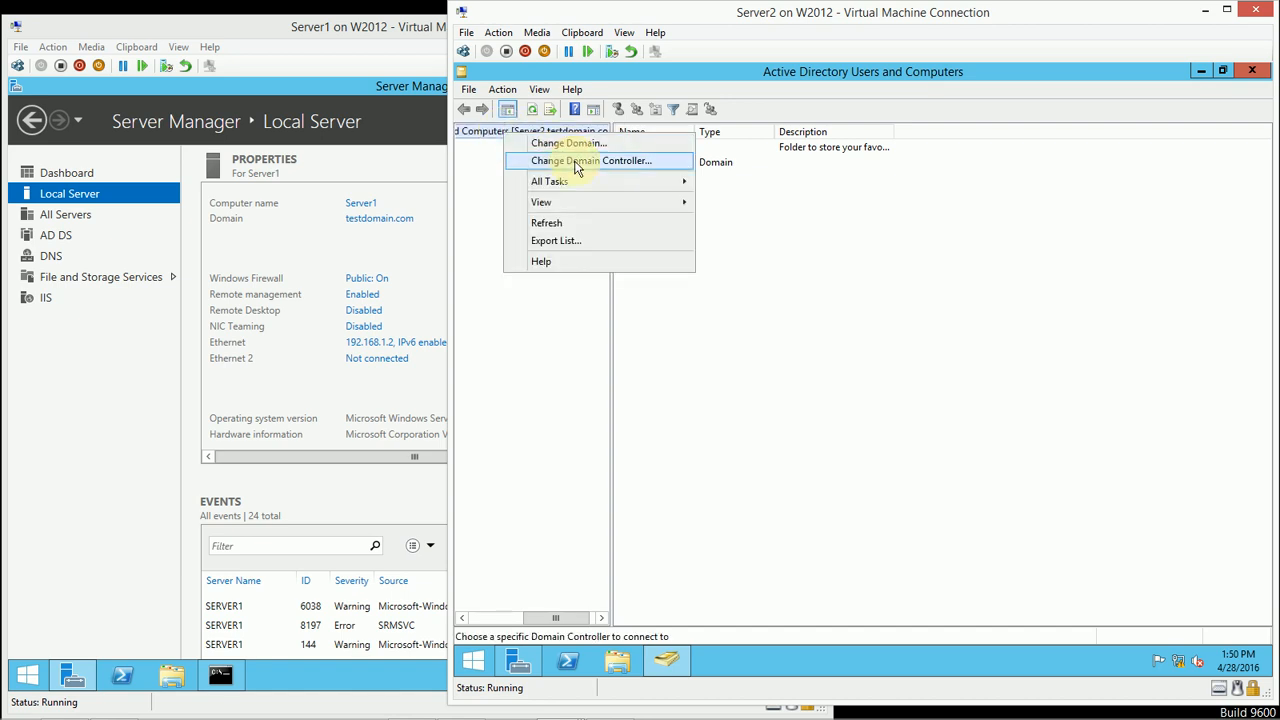
{"action": "left_click", "coordinate": [487, 231]}
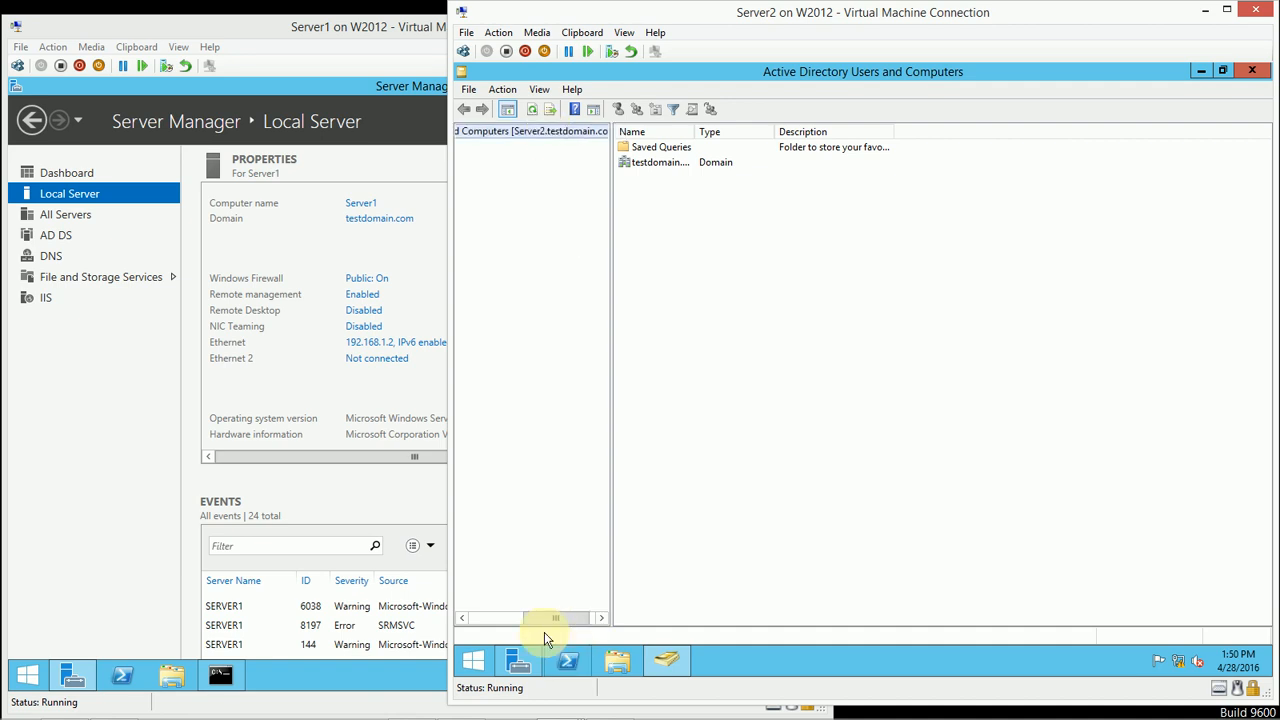
{"action": "left_click_drag", "start_coordinate": [544, 617], "coordinate": [483, 614]}
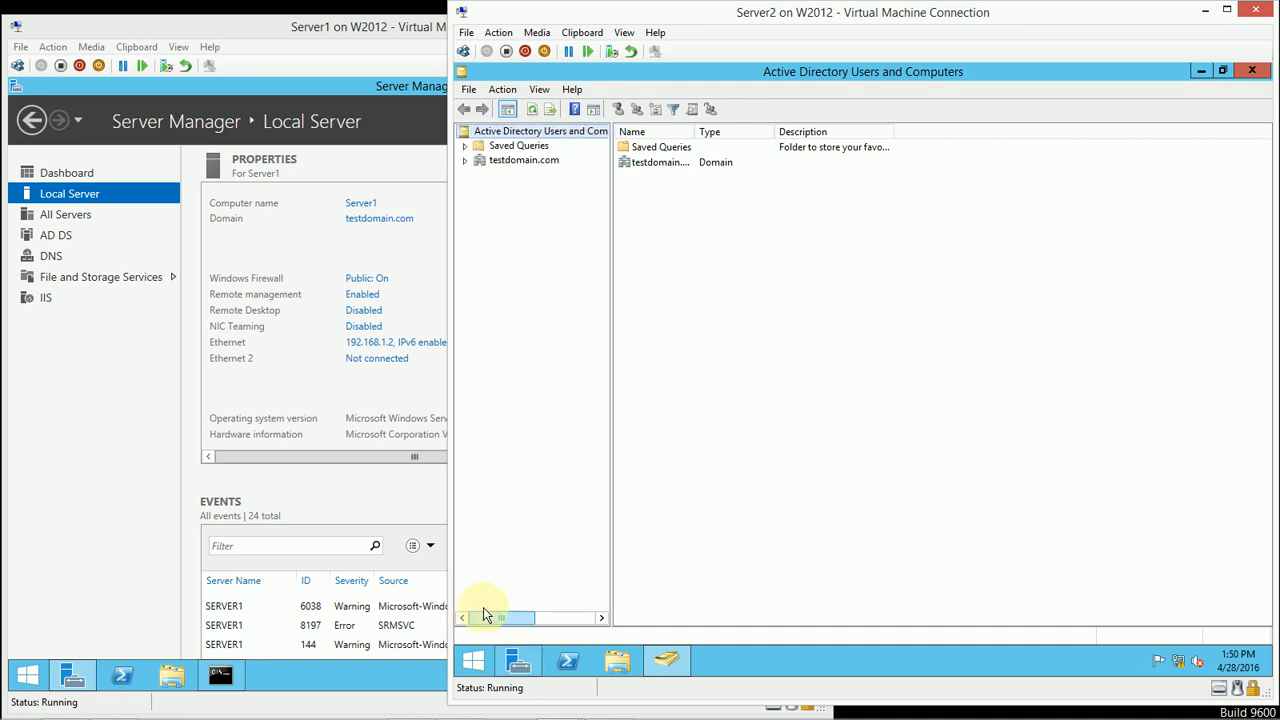
Step: Transfer testdomain.com's RID operations master role to Server2.testdomain.com, then close the Operations Masters dialog
{"action": "right_click", "coordinate": [508, 164]}
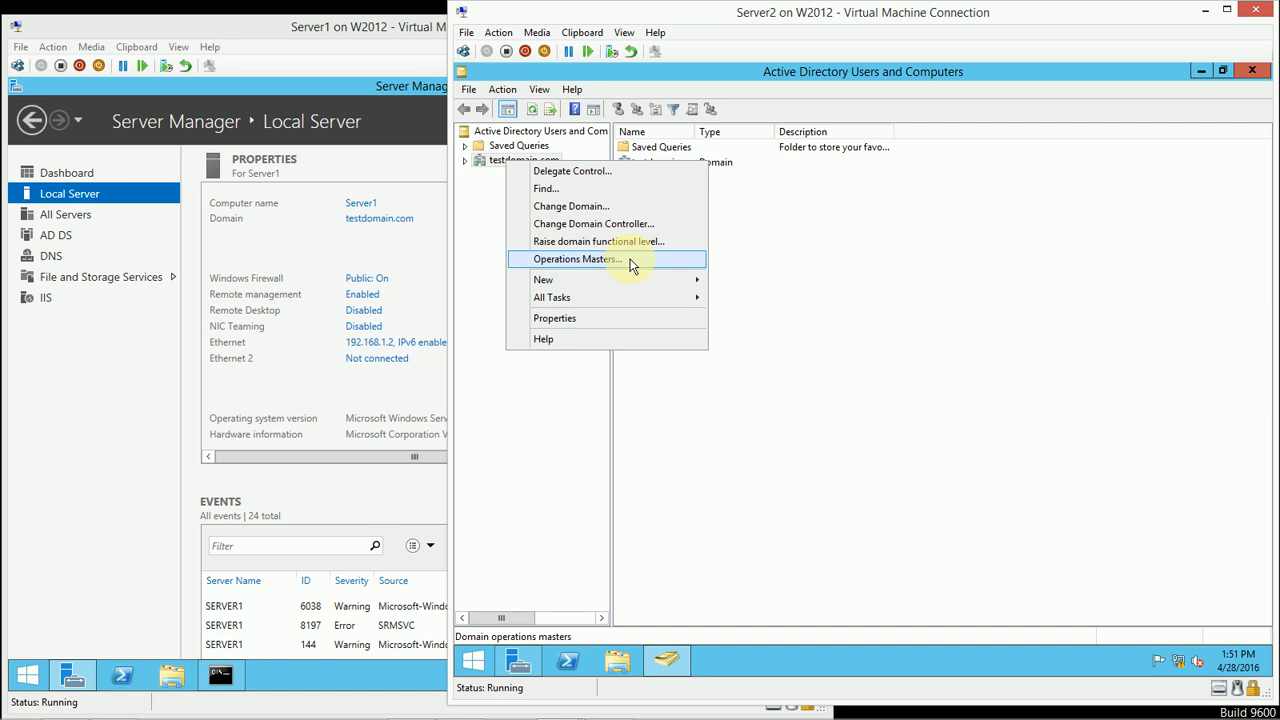
{"action": "left_click", "coordinate": [578, 259]}
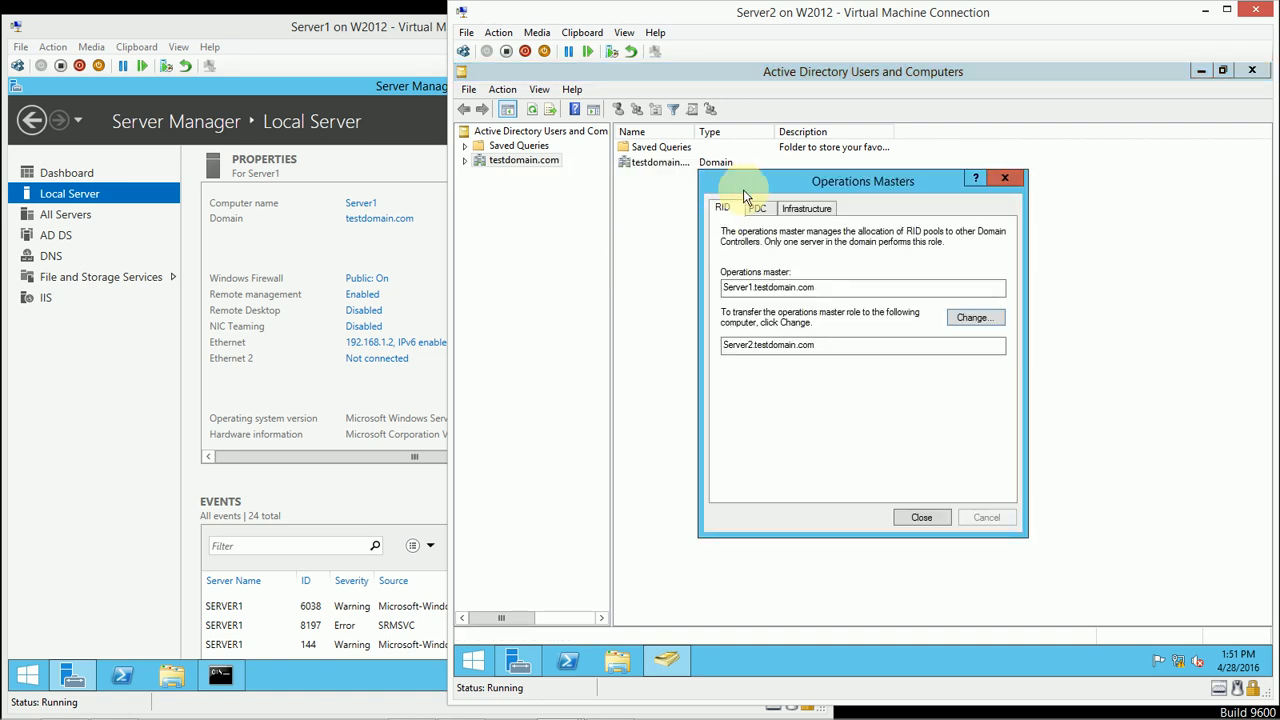
{"action": "left_click_drag", "start_coordinate": [749, 190], "coordinate": [686, 211]}
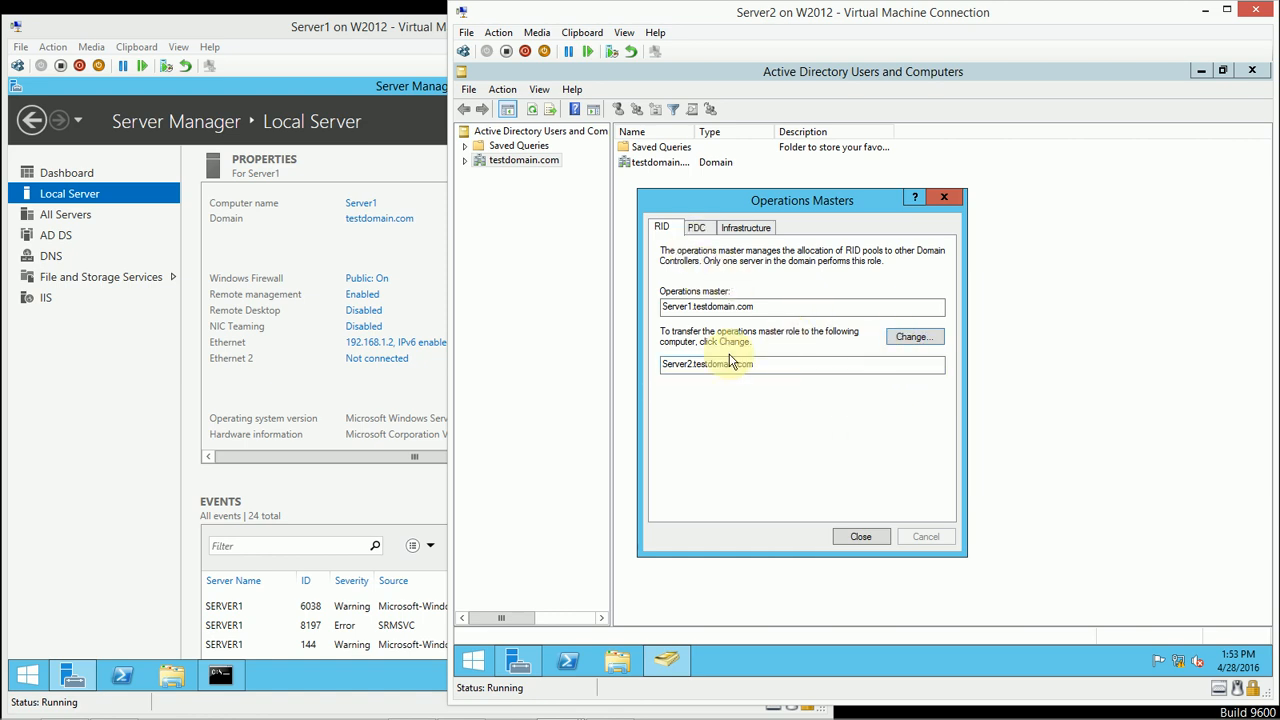
{"action": "left_click", "coordinate": [902, 338]}
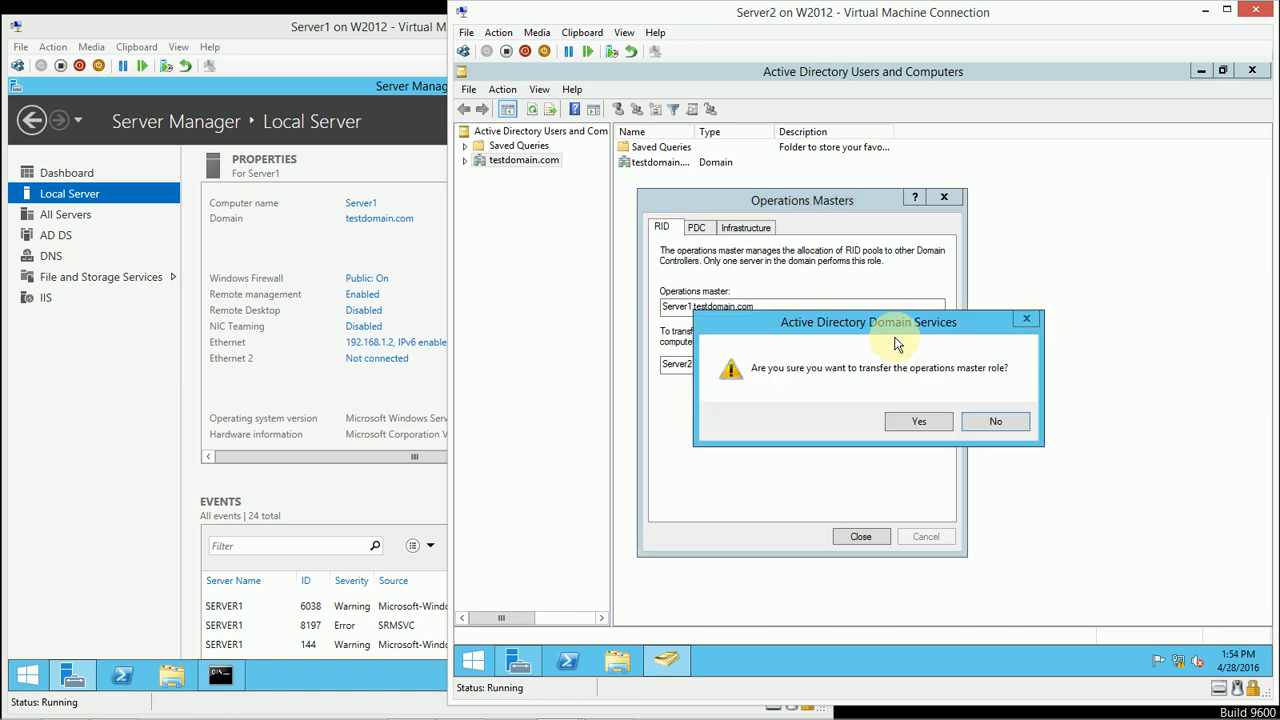
{"action": "left_click", "coordinate": [897, 424]}
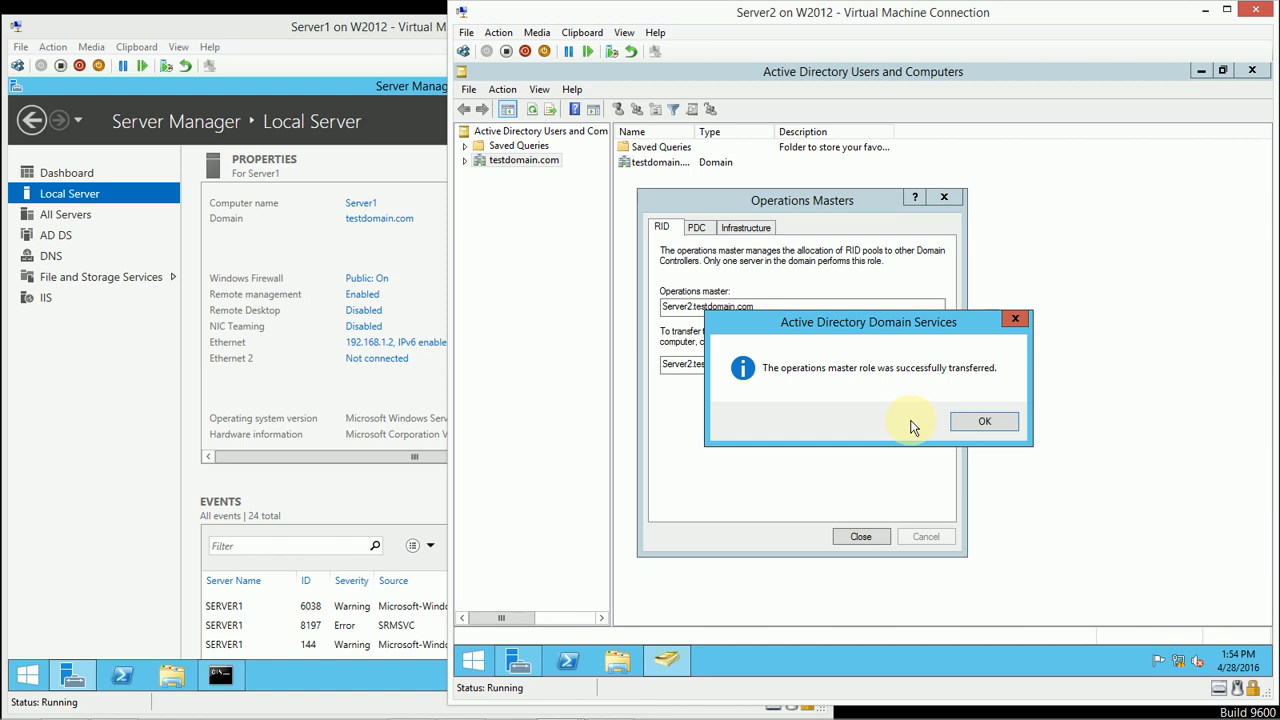
{"action": "left_click", "coordinate": [963, 428]}
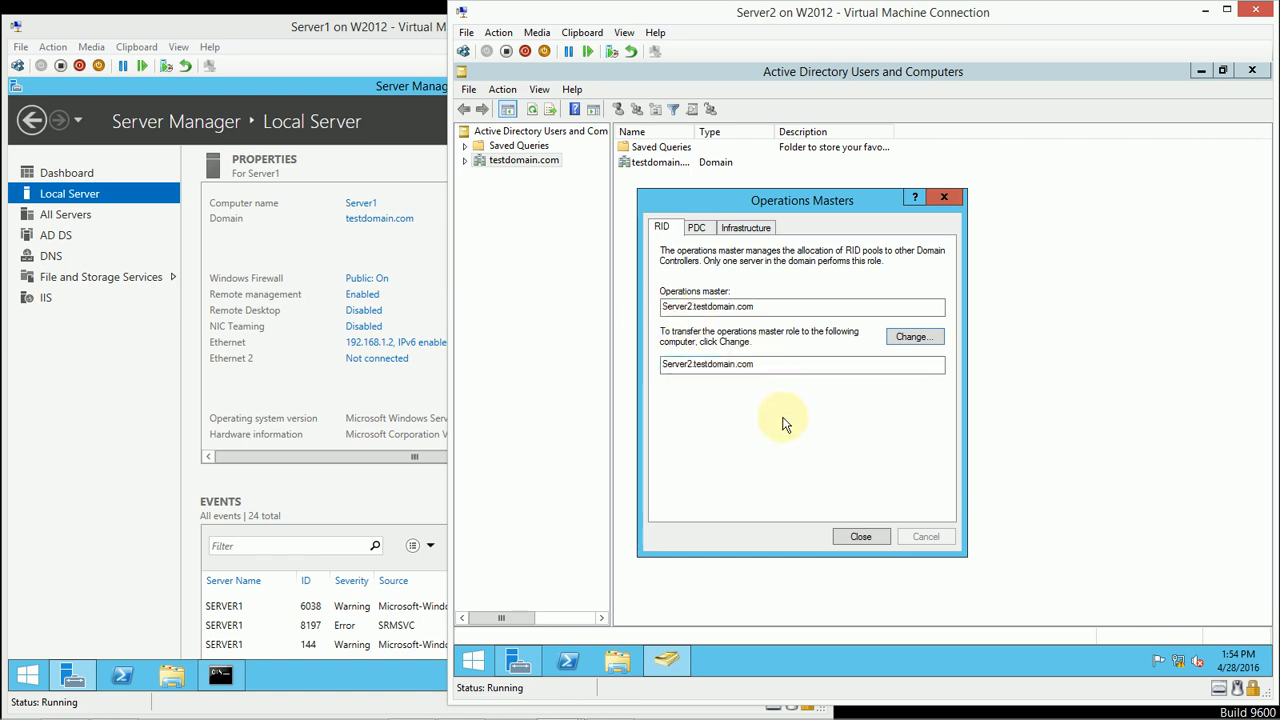
{"action": "left_click", "coordinate": [860, 537]}
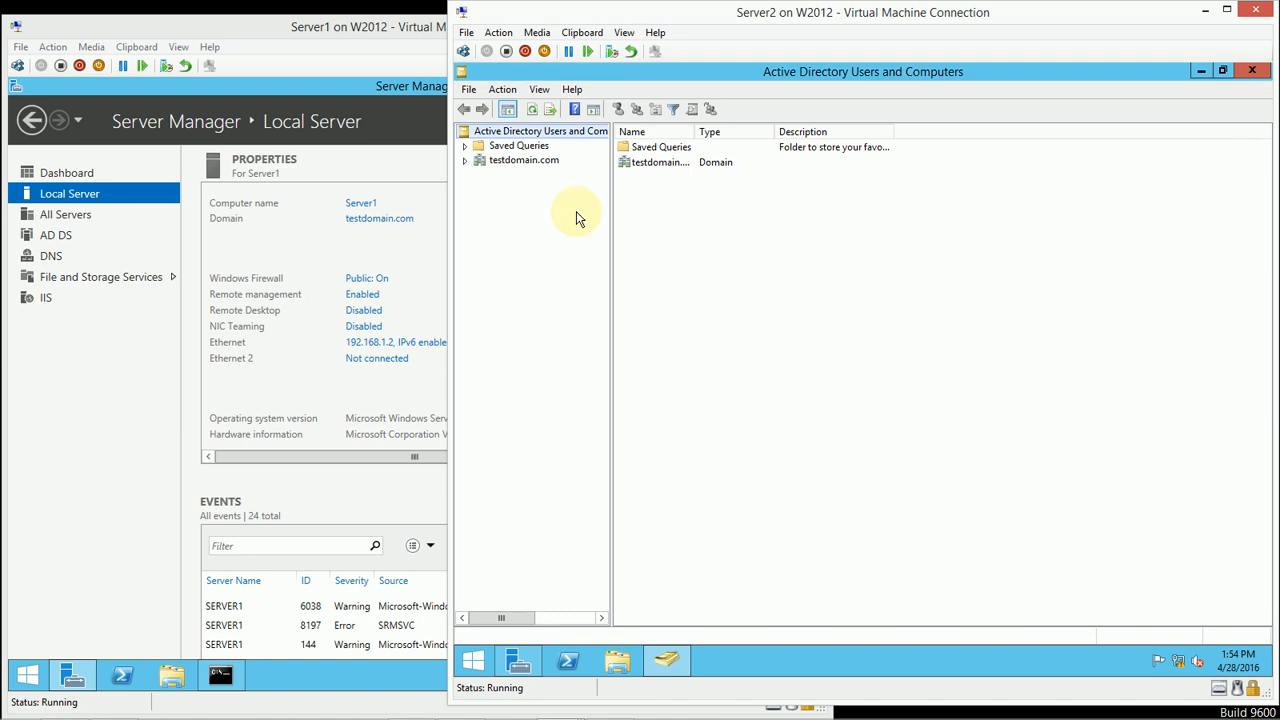
Step: Connect the console to the domain controller Server1.testdomain.com
{"action": "right_click", "coordinate": [576, 139]}
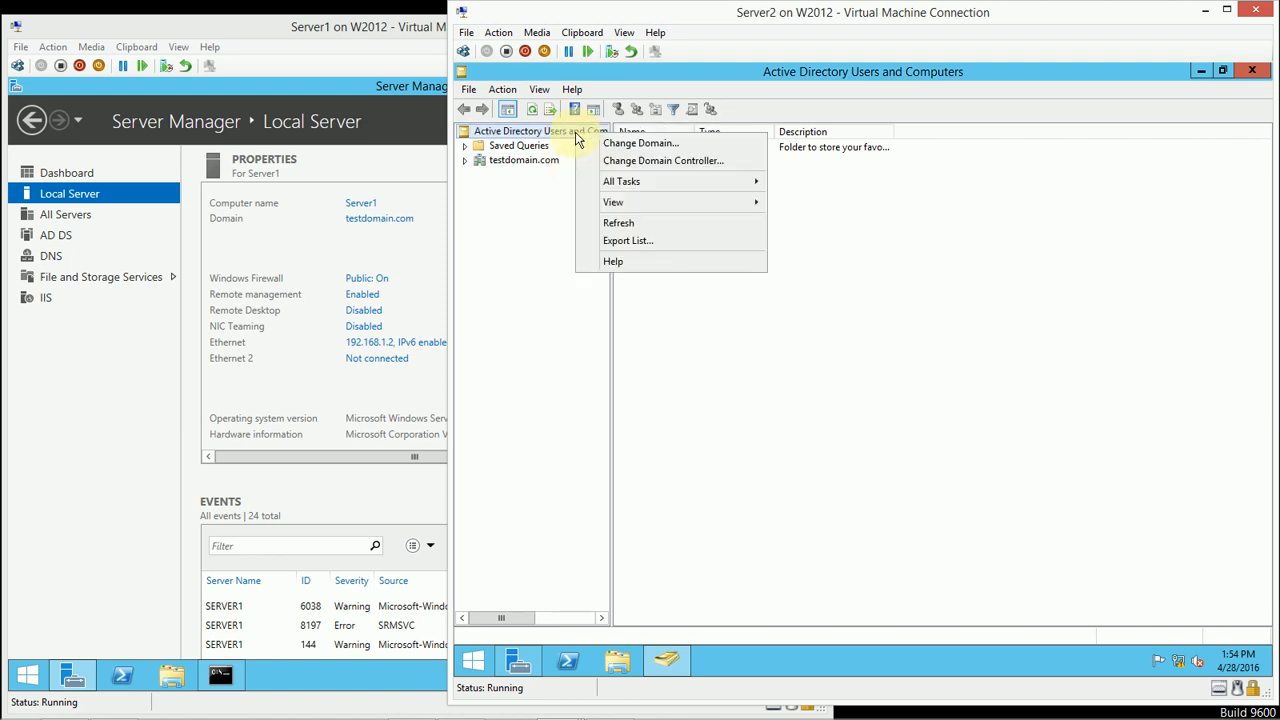
{"action": "left_click", "coordinate": [615, 166]}
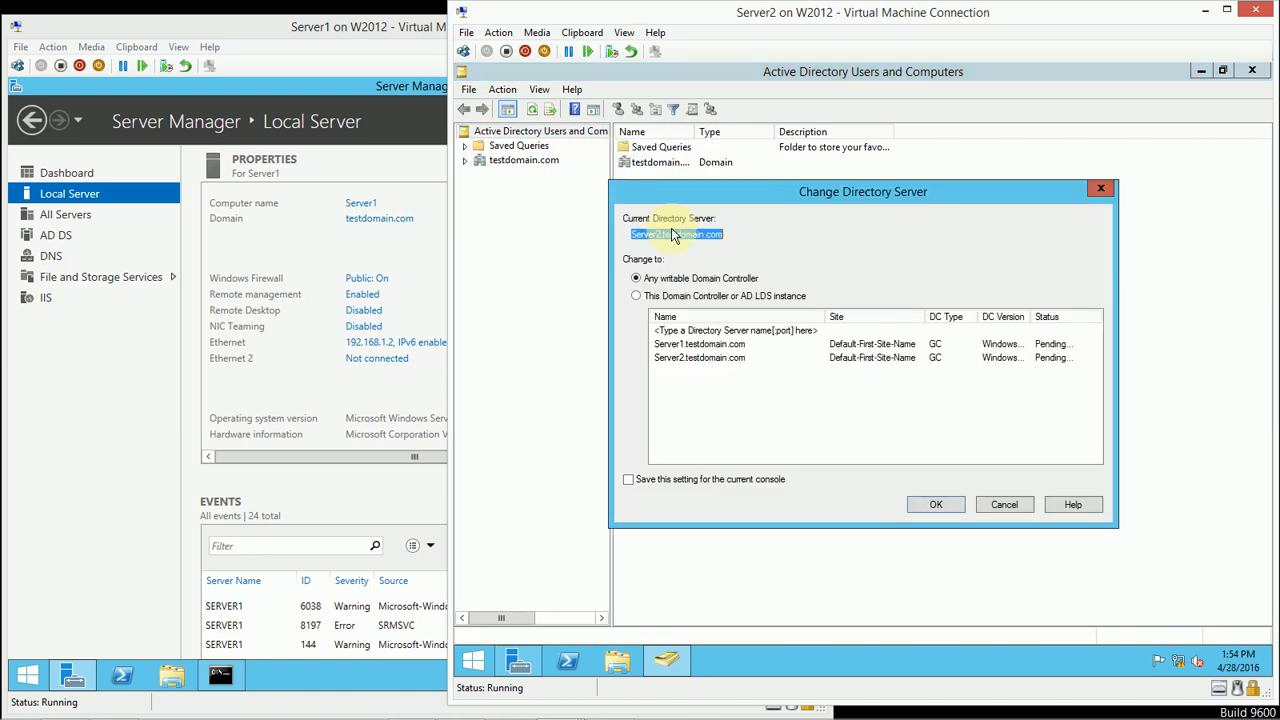
{"action": "left_click", "coordinate": [703, 345]}
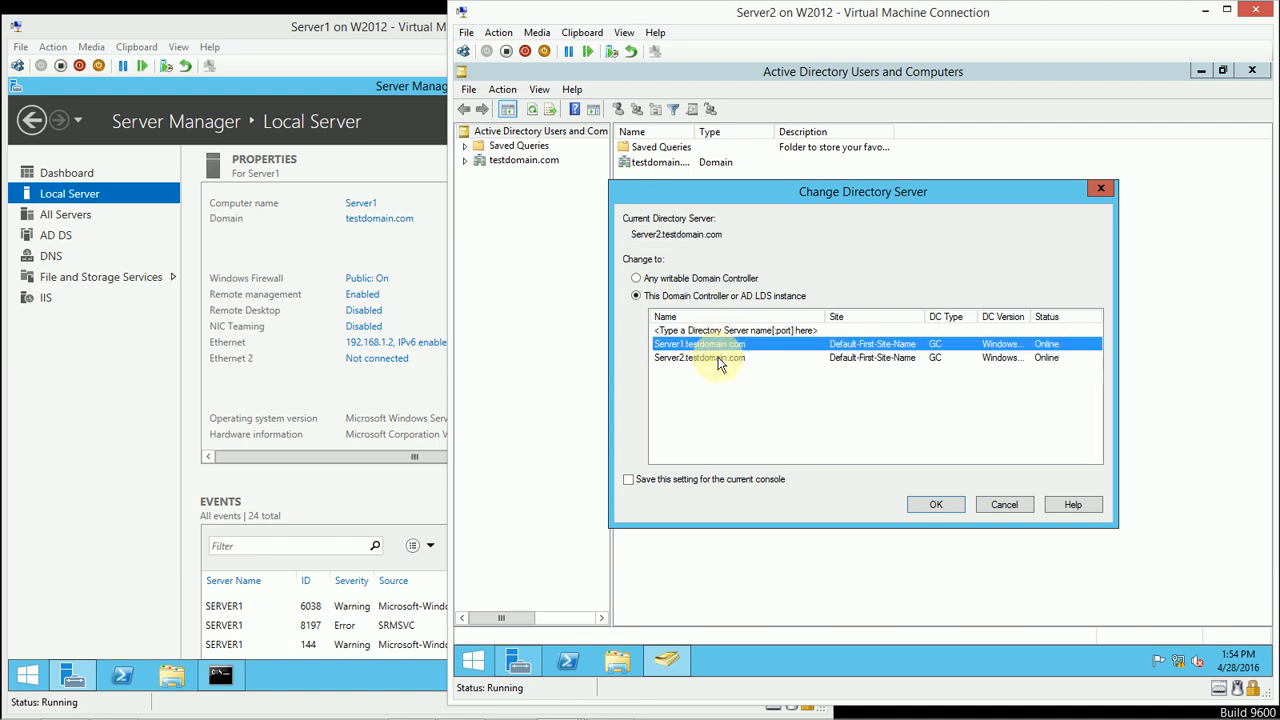
{"action": "left_click", "coordinate": [936, 504]}
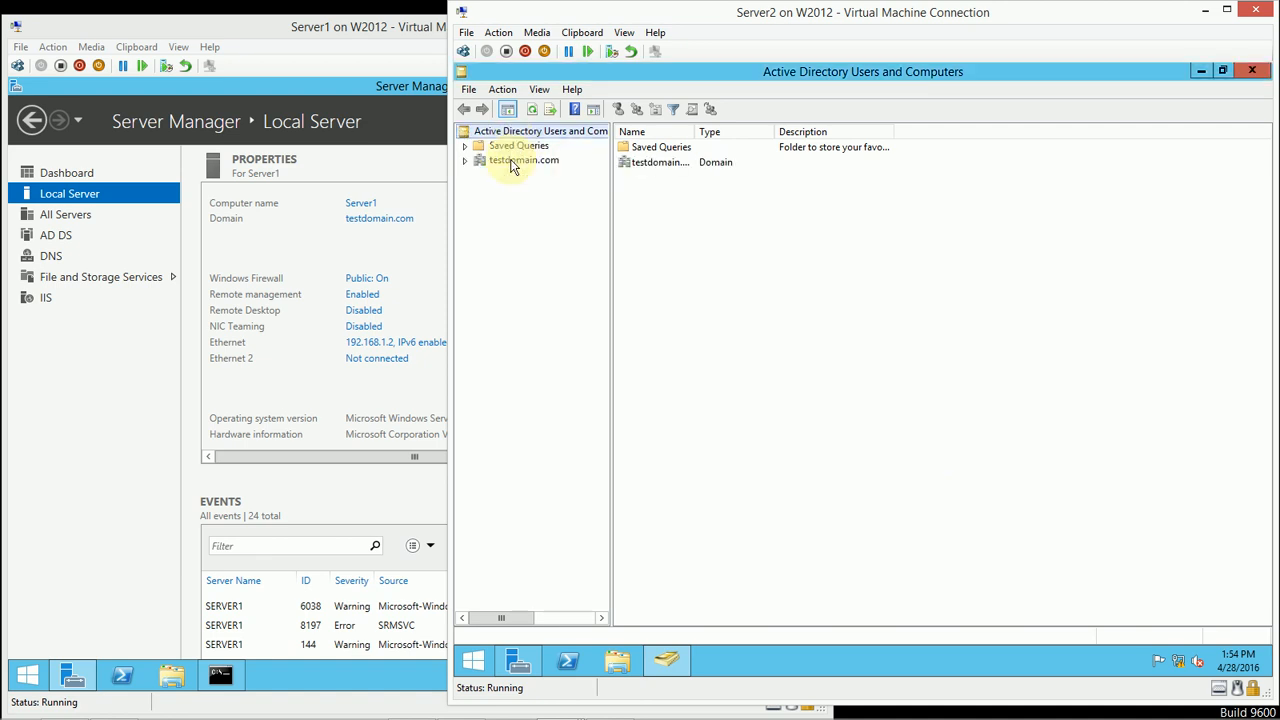
Step: Transfer the RID operations master role back to Server1.testdomain.com, view the PDC role, and close the Operations Masters dialog
{"action": "right_click", "coordinate": [512, 160]}
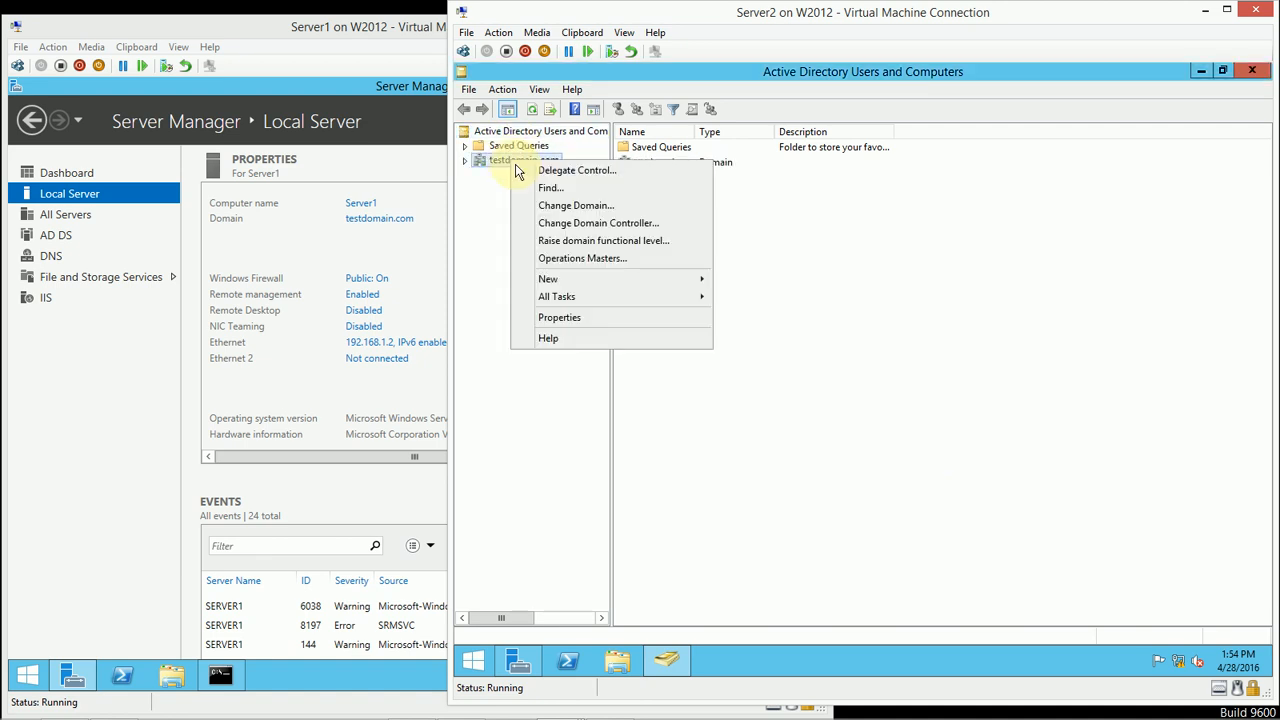
{"action": "left_click", "coordinate": [590, 260]}
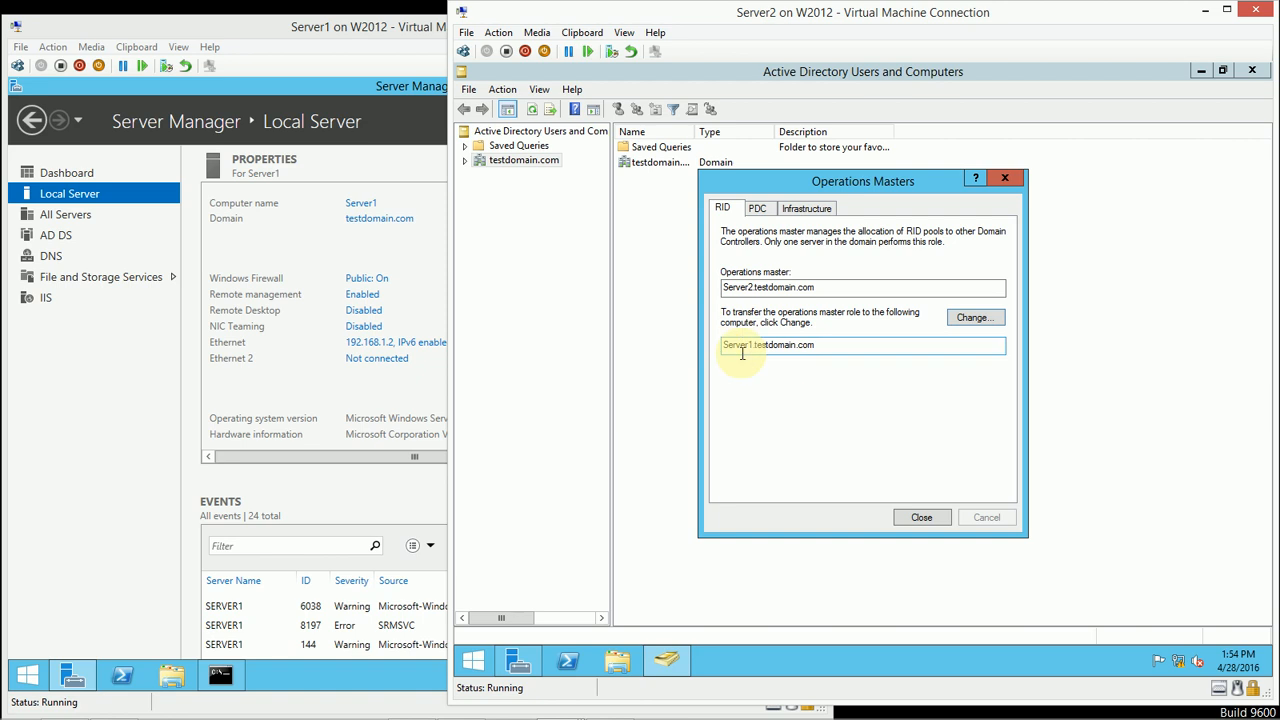
{"action": "left_click", "coordinate": [971, 317]}
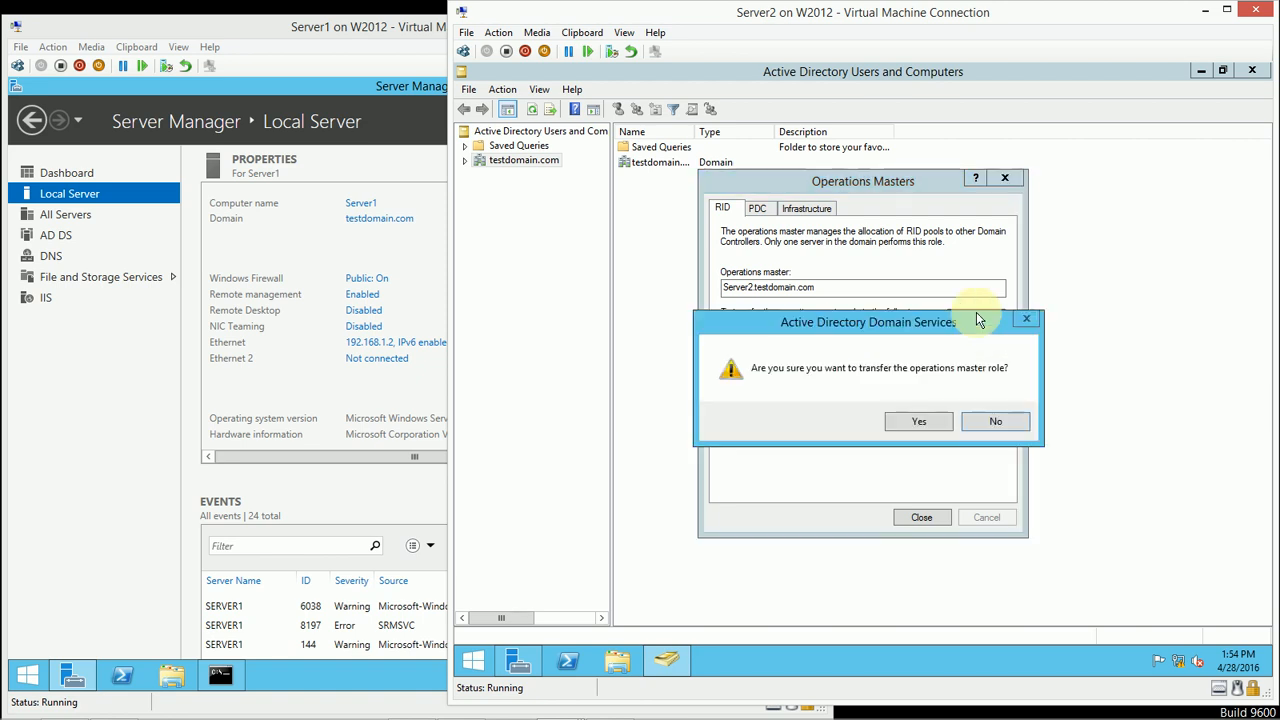
{"action": "left_click", "coordinate": [914, 424]}
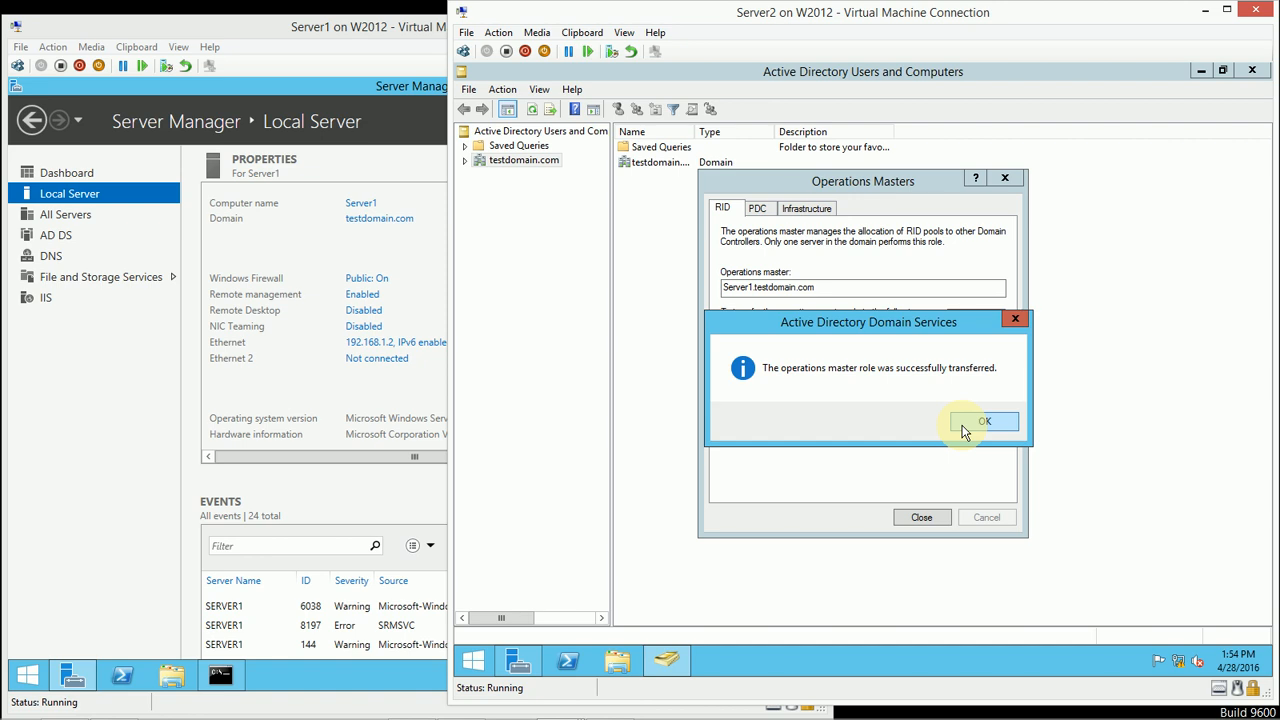
{"action": "left_click", "coordinate": [965, 431]}
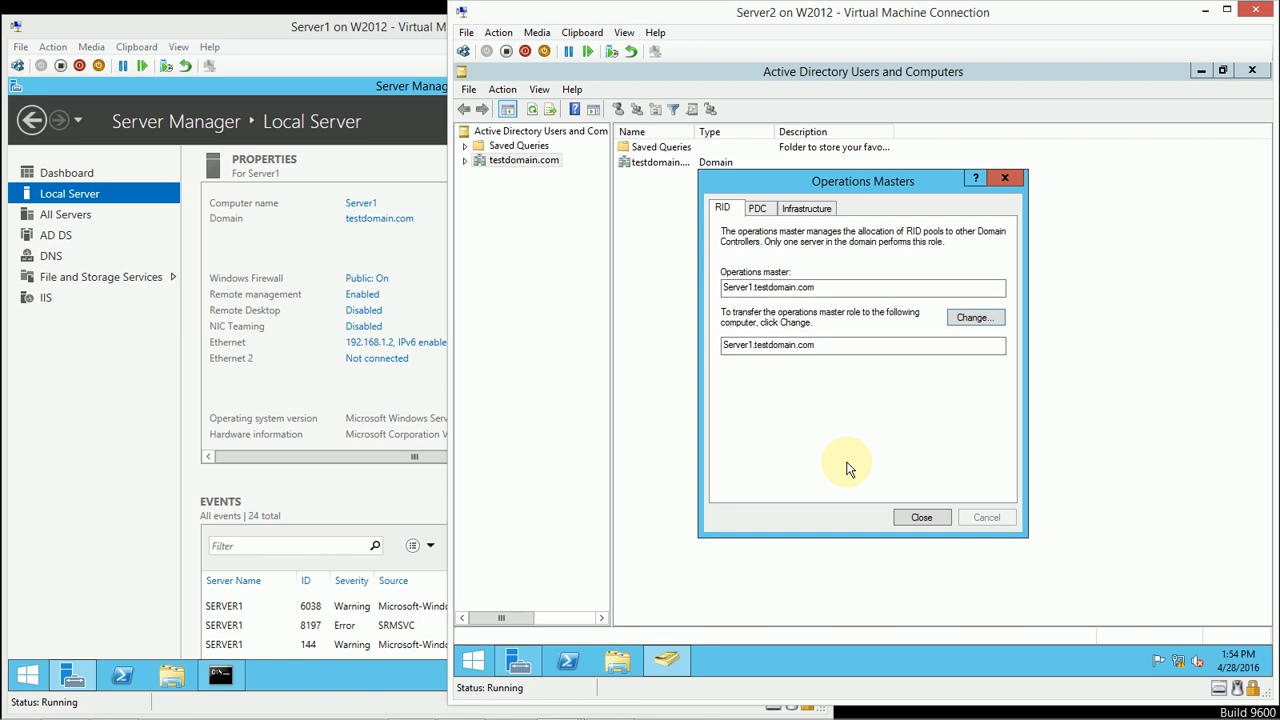
{"action": "left_click", "coordinate": [760, 210]}
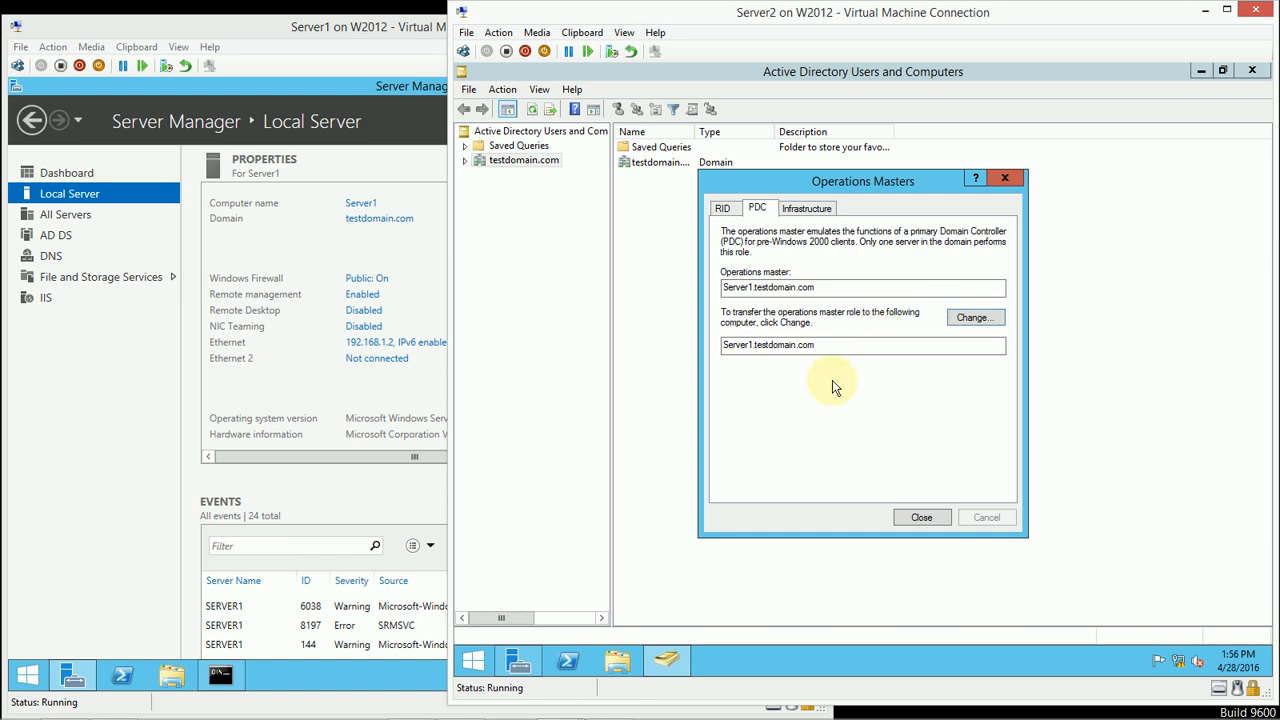
{"action": "left_click", "coordinate": [903, 518]}
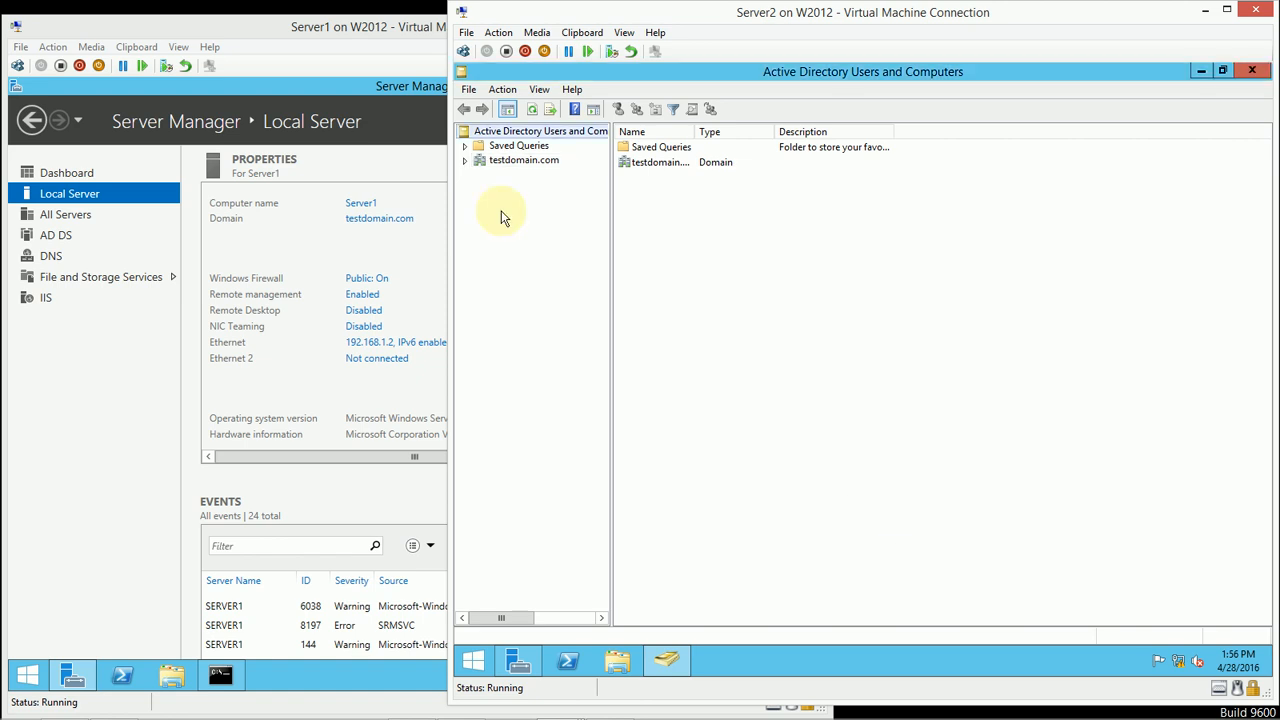
Step: Switch the console's directory server to Server2.testdomain.com
{"action": "right_click", "coordinate": [506, 131]}
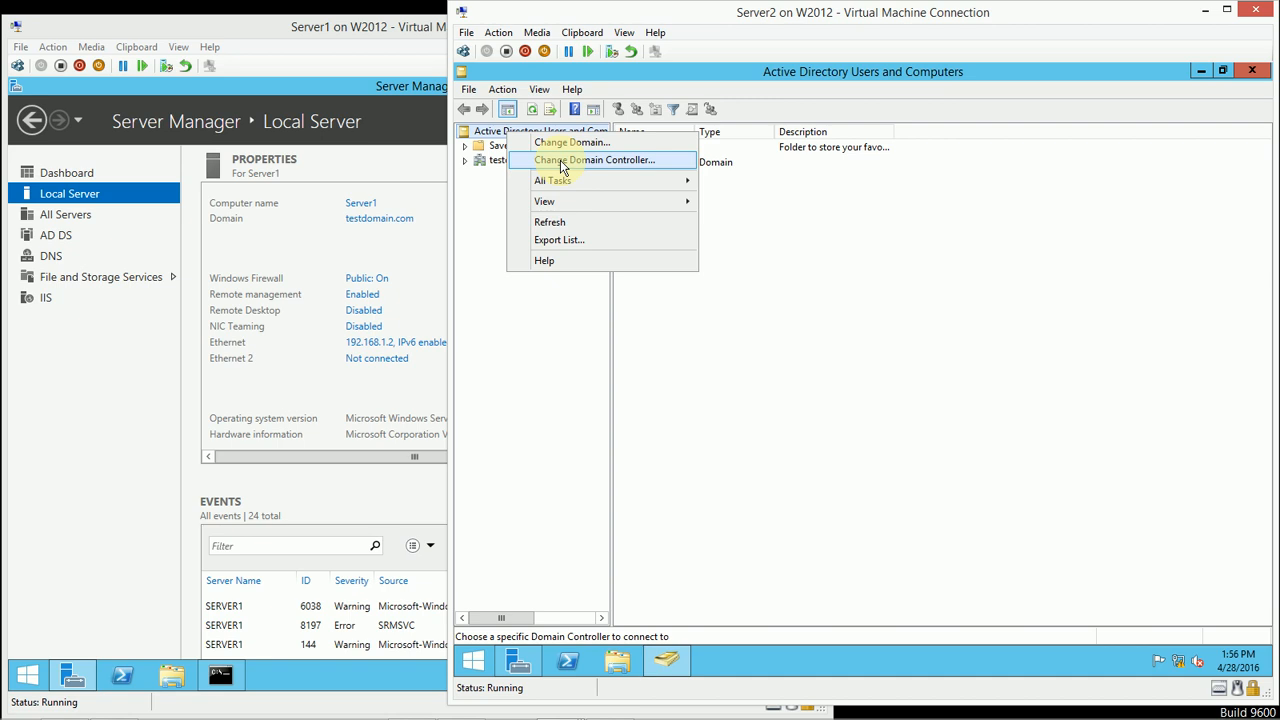
{"action": "left_click", "coordinate": [563, 167]}
{"action": "left_click", "coordinate": [700, 357]}
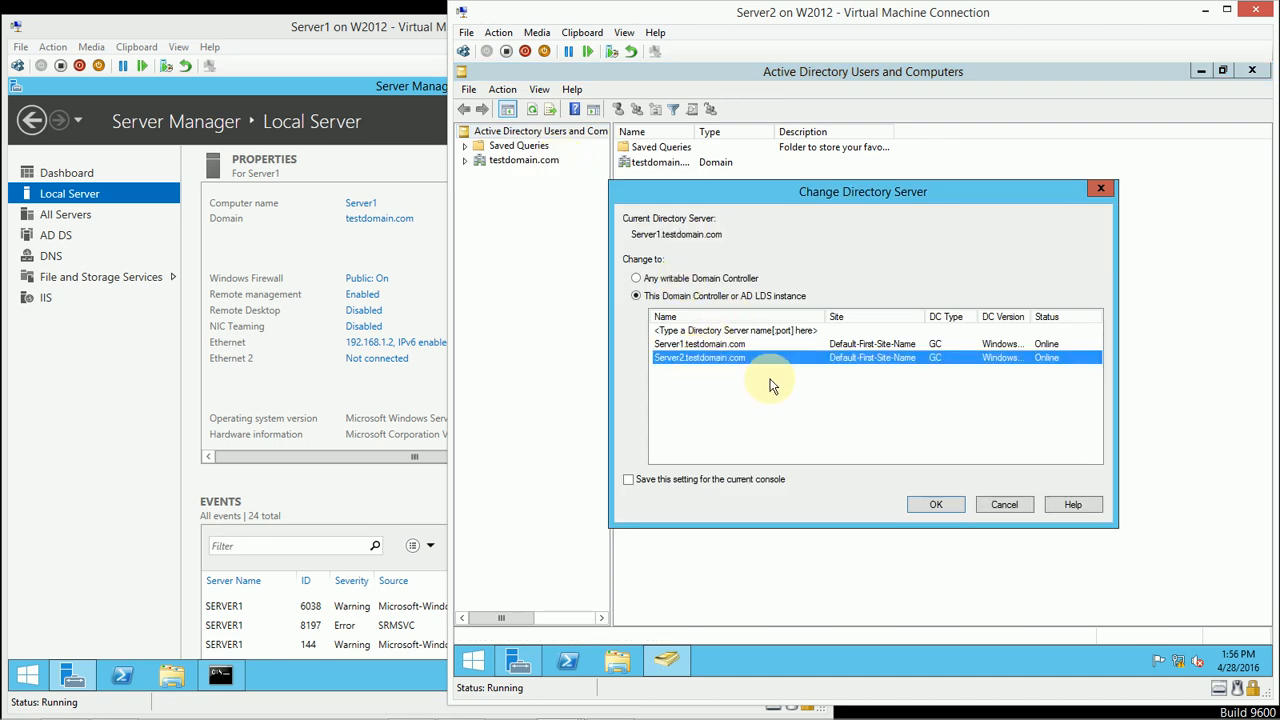
{"action": "left_click", "coordinate": [927, 505]}
Step: Transfer the RID operations master role of testdomain.com from Server1 to Server2.testdomain.com
{"action": "right_click", "coordinate": [524, 162]}
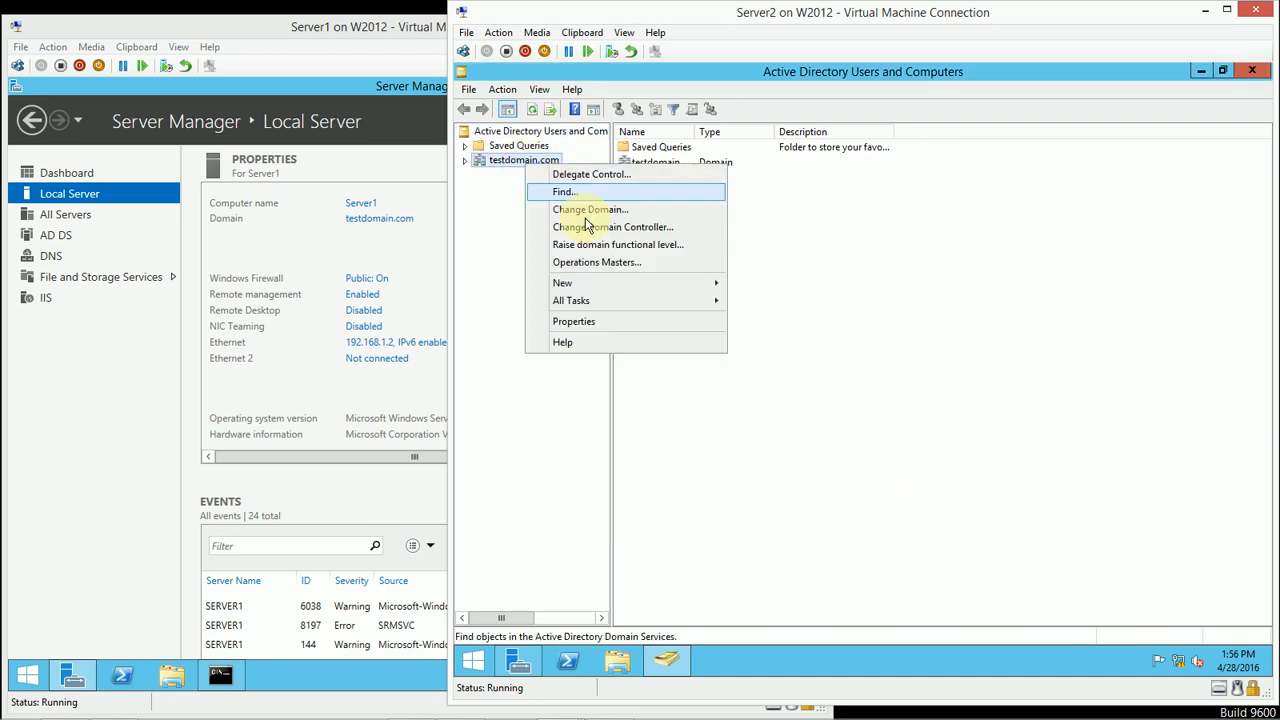
{"action": "left_click", "coordinate": [607, 262]}
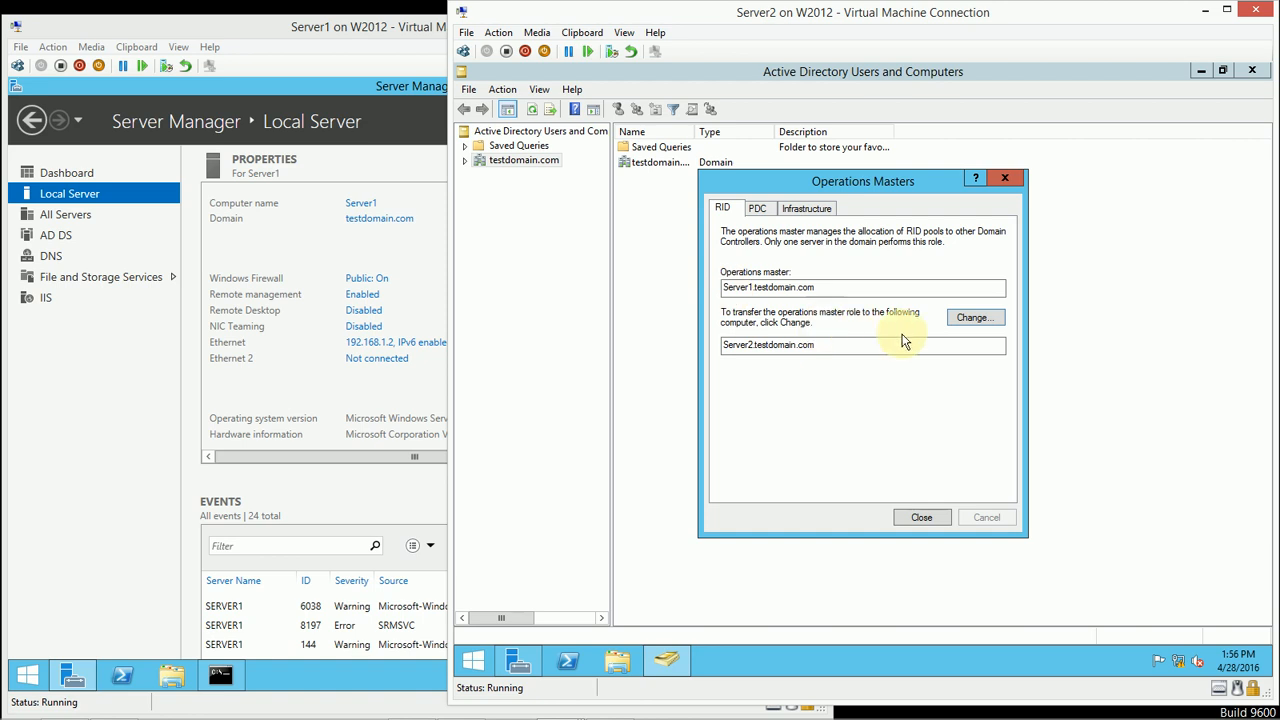
{"action": "left_click", "coordinate": [964, 318]}
{"action": "left_click", "coordinate": [914, 420]}
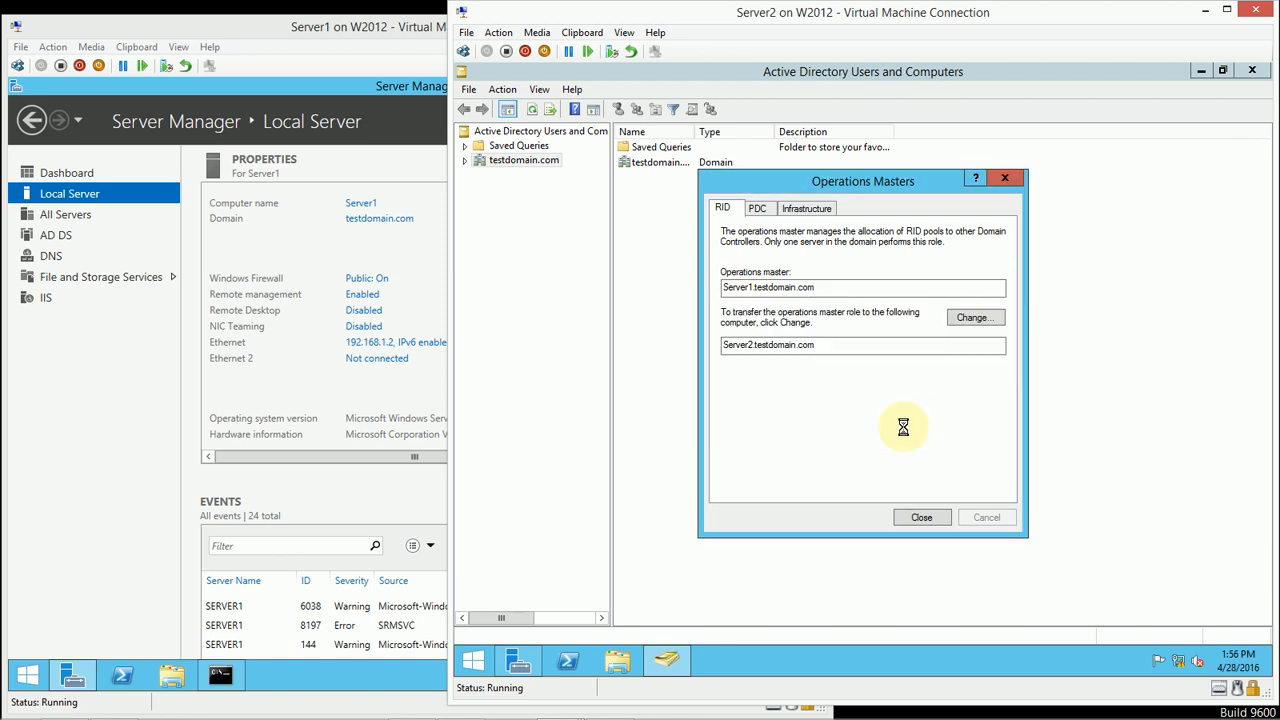
{"action": "left_click", "coordinate": [974, 421]}
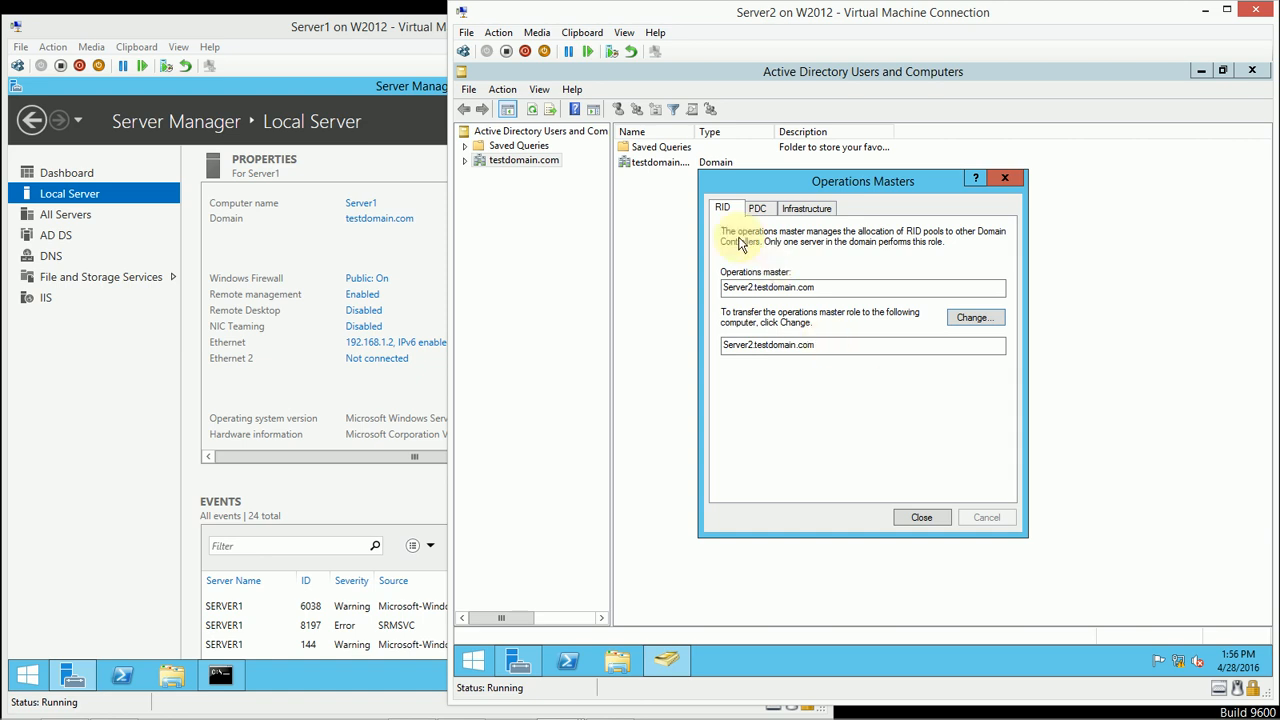
Step: Transfer the PDC operations master role of testdomain.com from Server1 to Server2.testdomain.com
{"action": "left_click", "coordinate": [757, 208]}
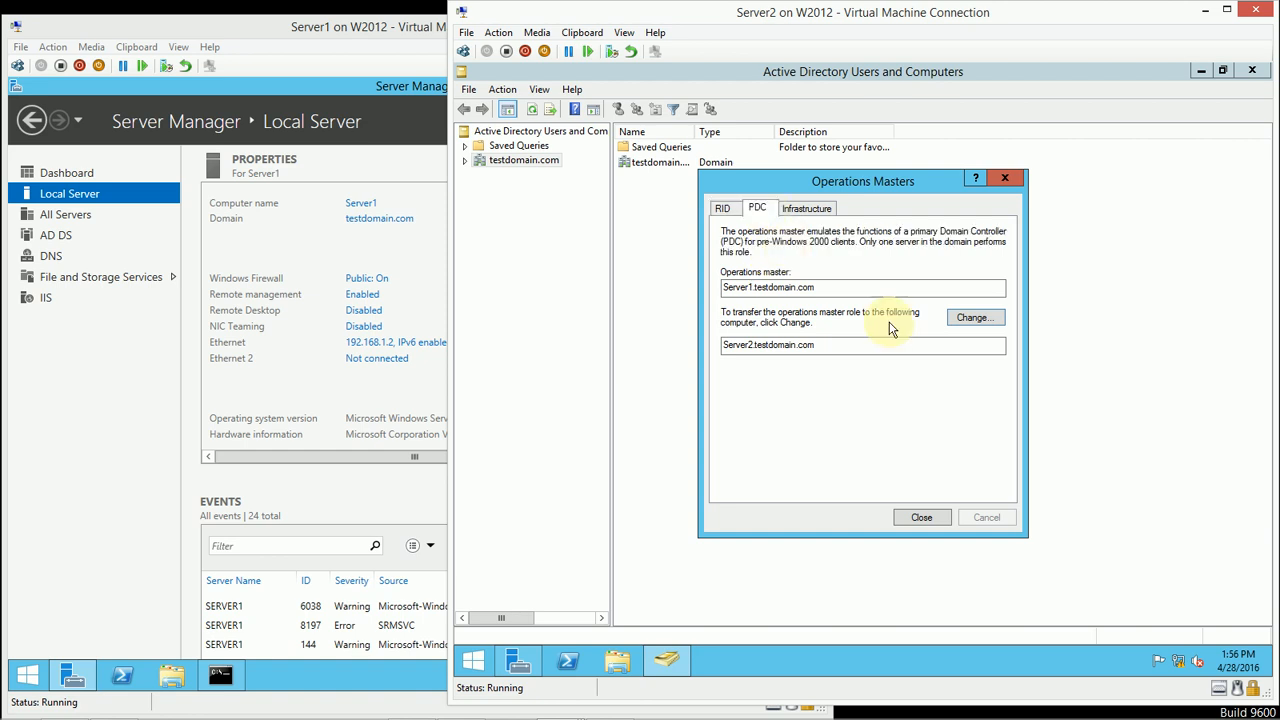
{"action": "left_click", "coordinate": [962, 318]}
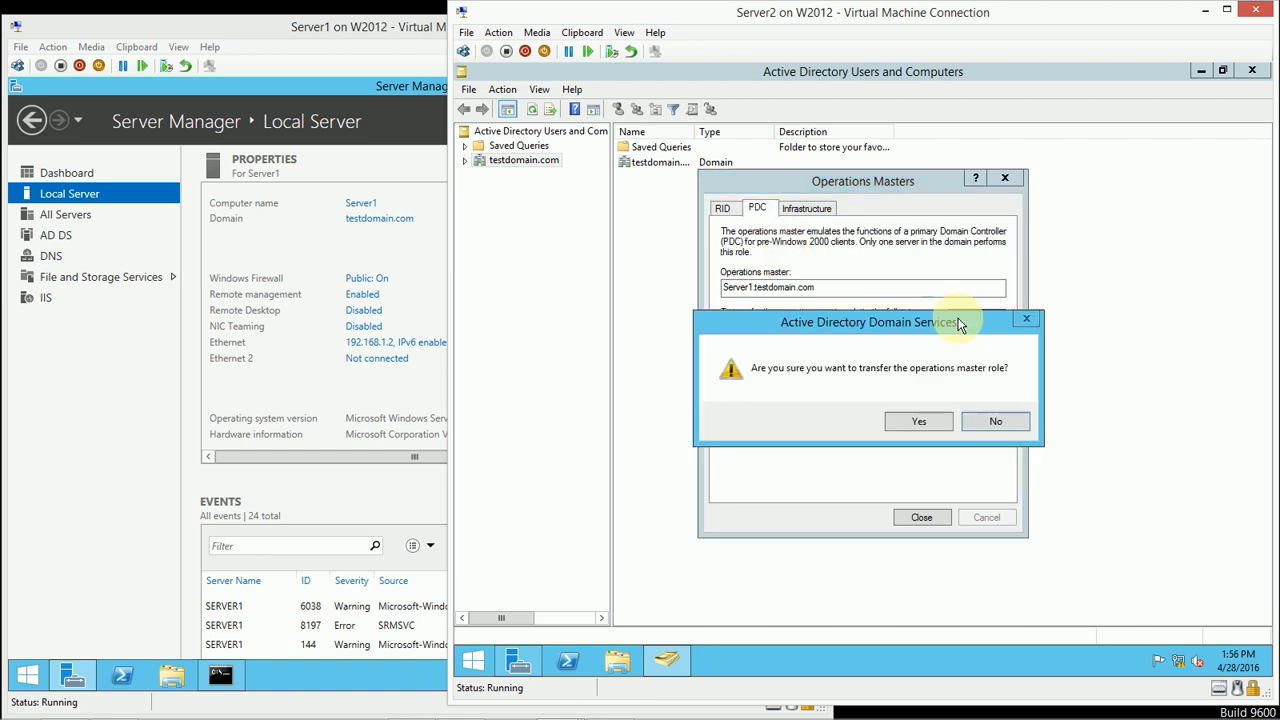
{"action": "left_click", "coordinate": [912, 421]}
{"action": "left_click", "coordinate": [978, 424]}
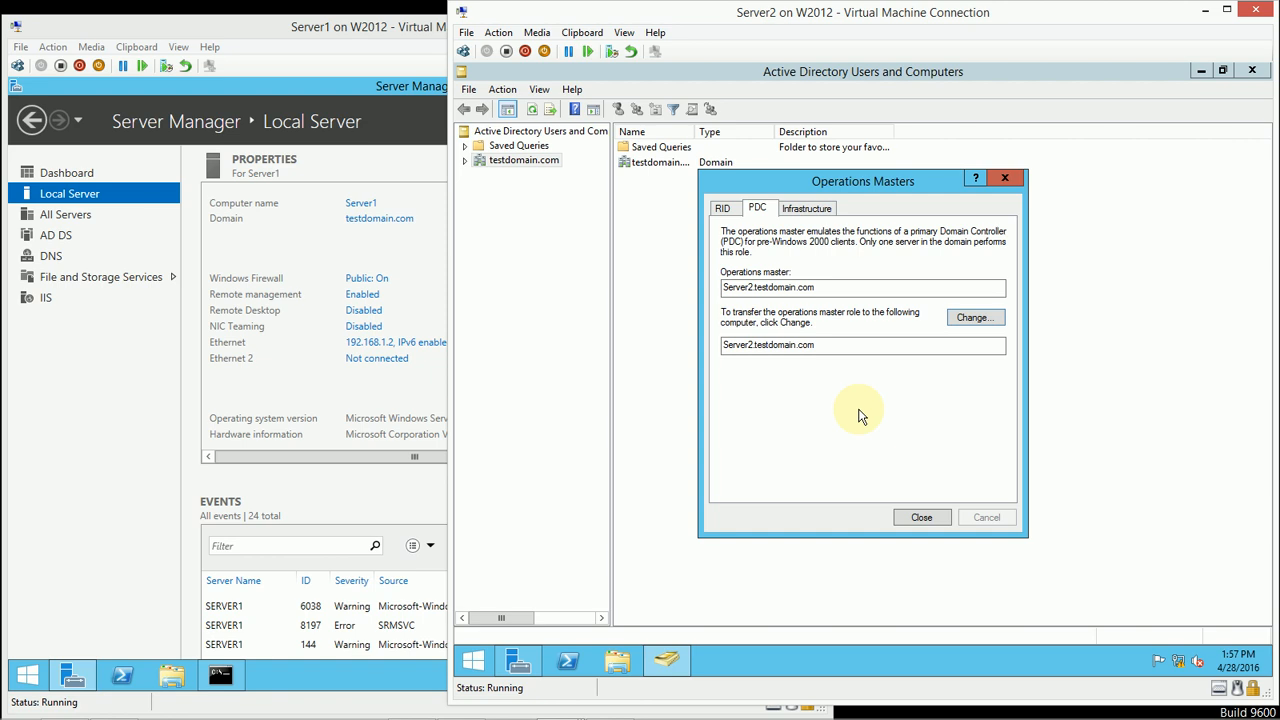
Step: Transfer the Infrastructure operations master role from Server1 to Server2.testdomain.com and close the Operations Masters dialog
{"action": "left_click", "coordinate": [806, 208]}
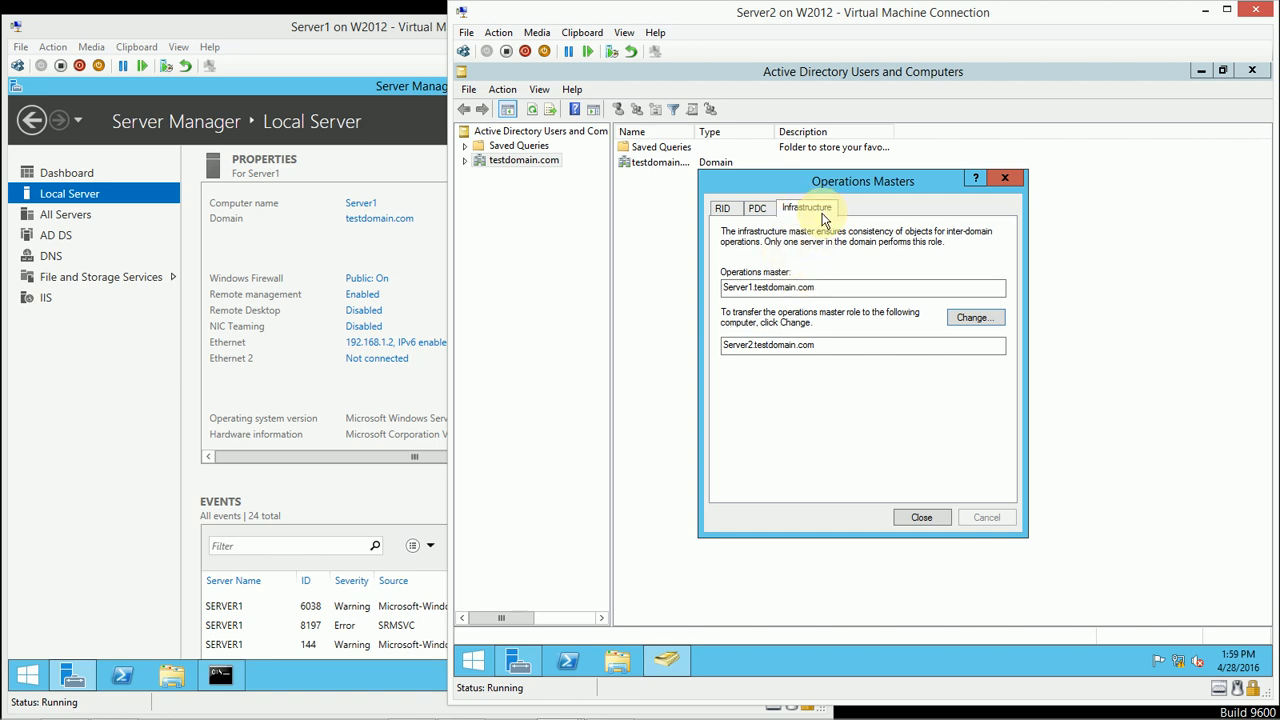
{"action": "left_click", "coordinate": [957, 320]}
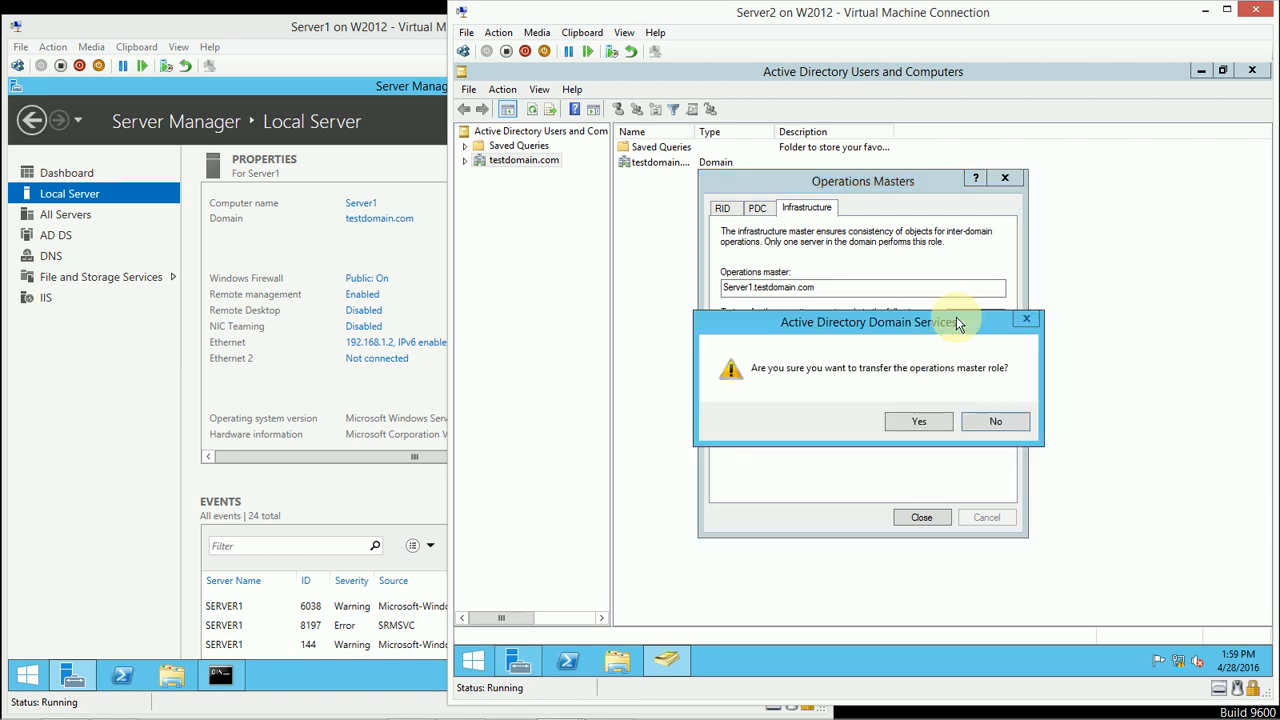
{"action": "left_click", "coordinate": [914, 423]}
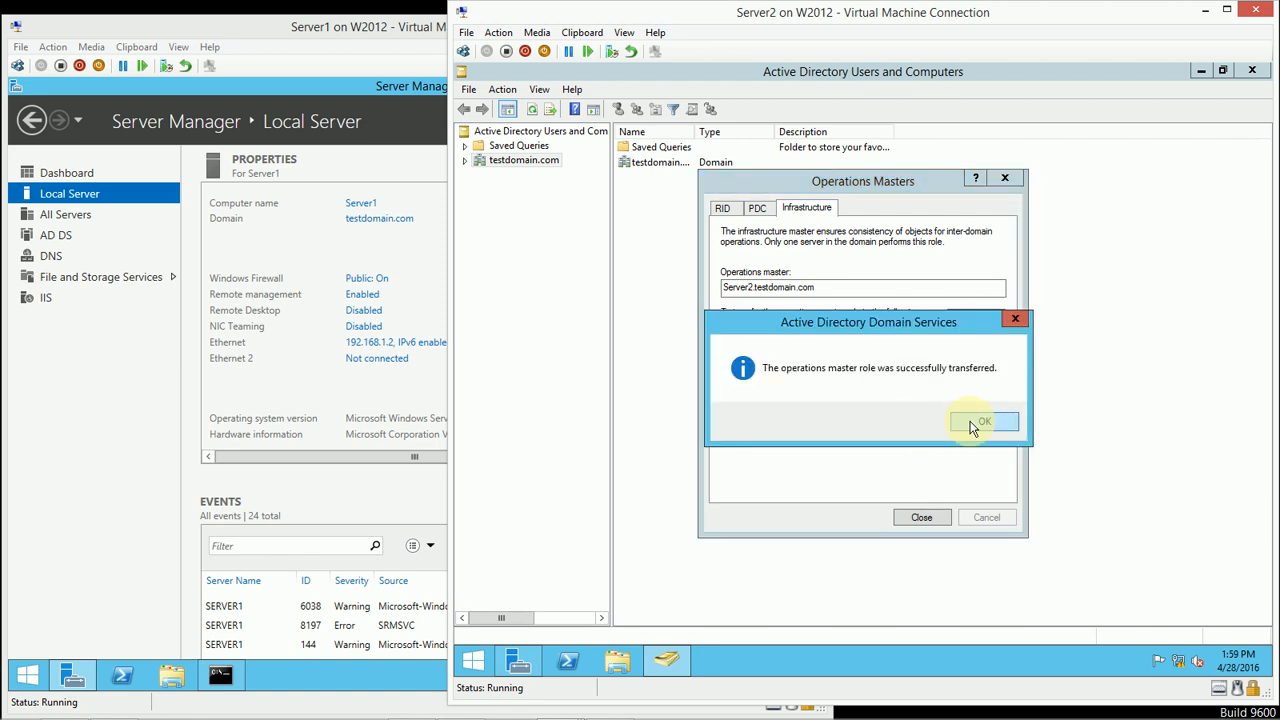
{"action": "left_click", "coordinate": [973, 427]}
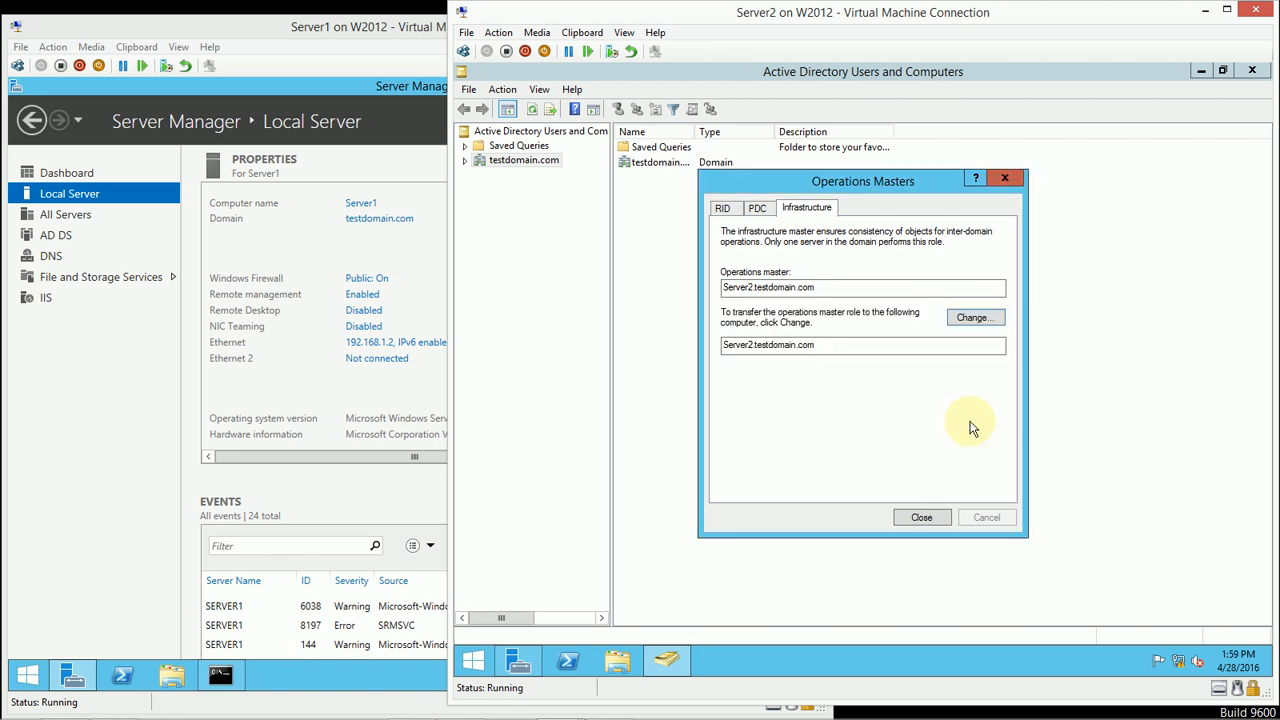
{"action": "left_click", "coordinate": [902, 520]}
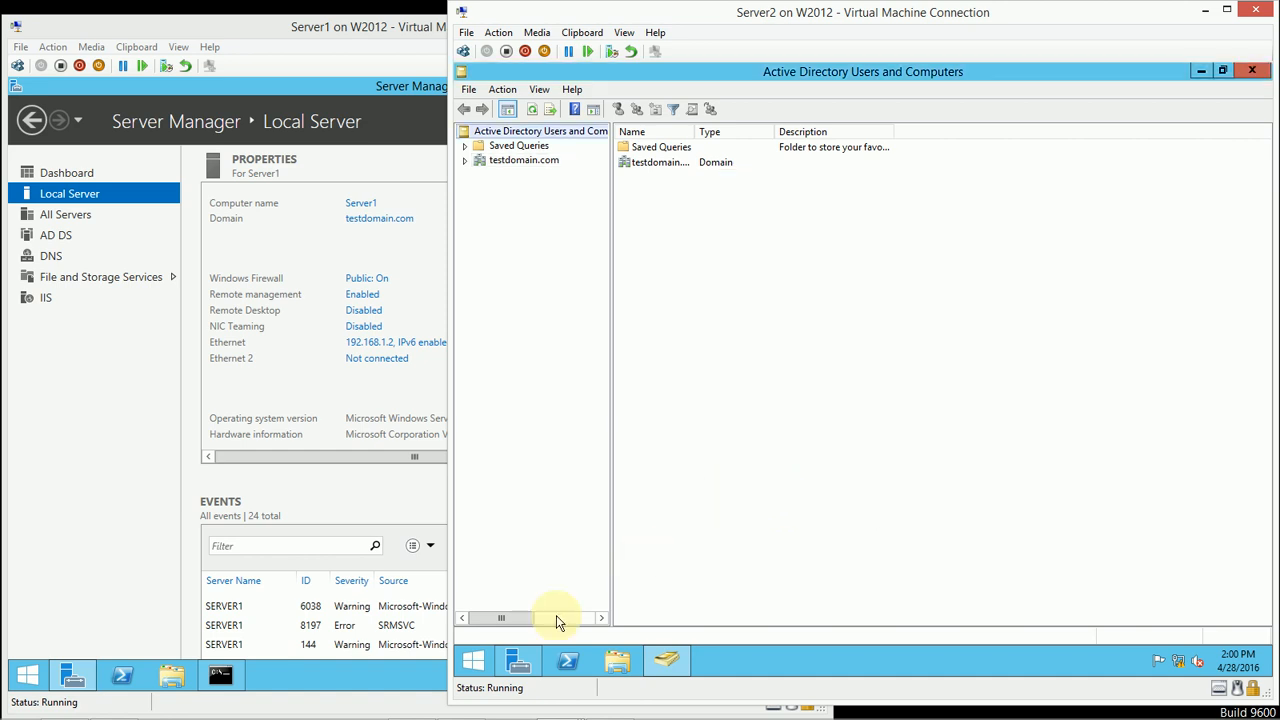
Step: Switch to Server Manager on Server2, open Active Directory Sites and Services, and maximize its window
{"action": "mouse_move", "coordinate": [519, 653]}
{"action": "left_click", "coordinate": [517, 659]}
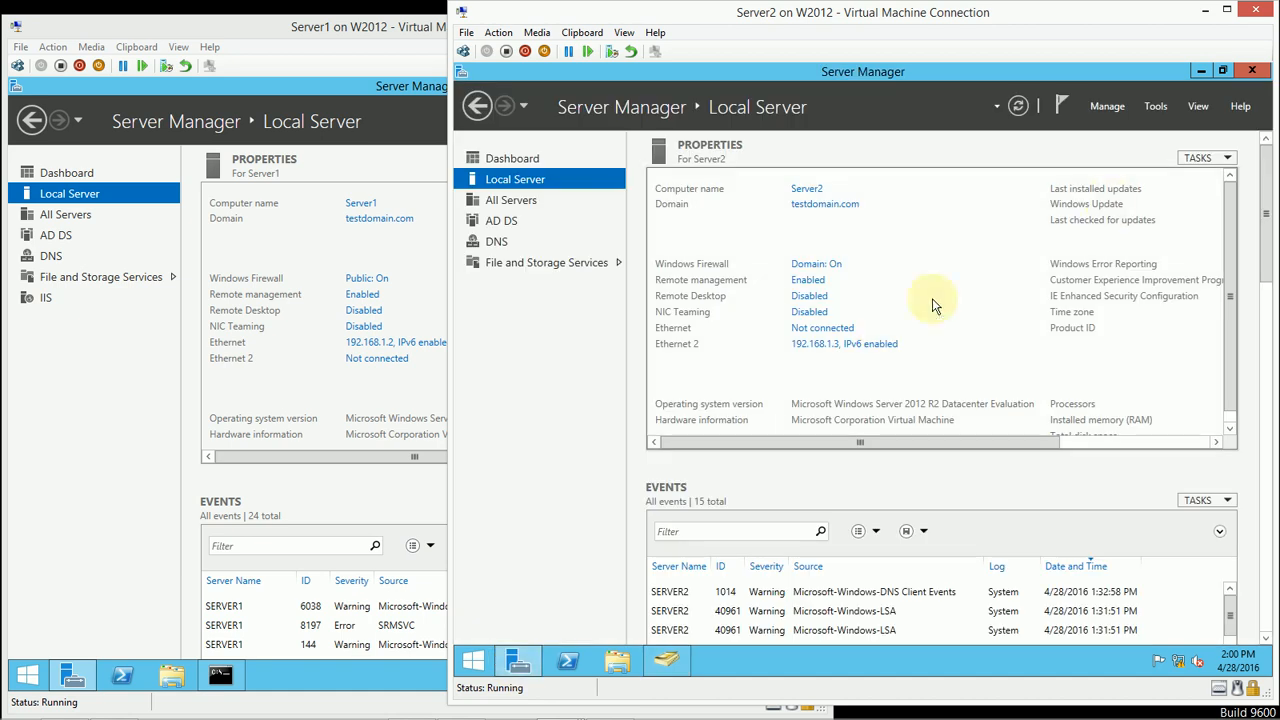
{"action": "left_click", "coordinate": [1157, 106]}
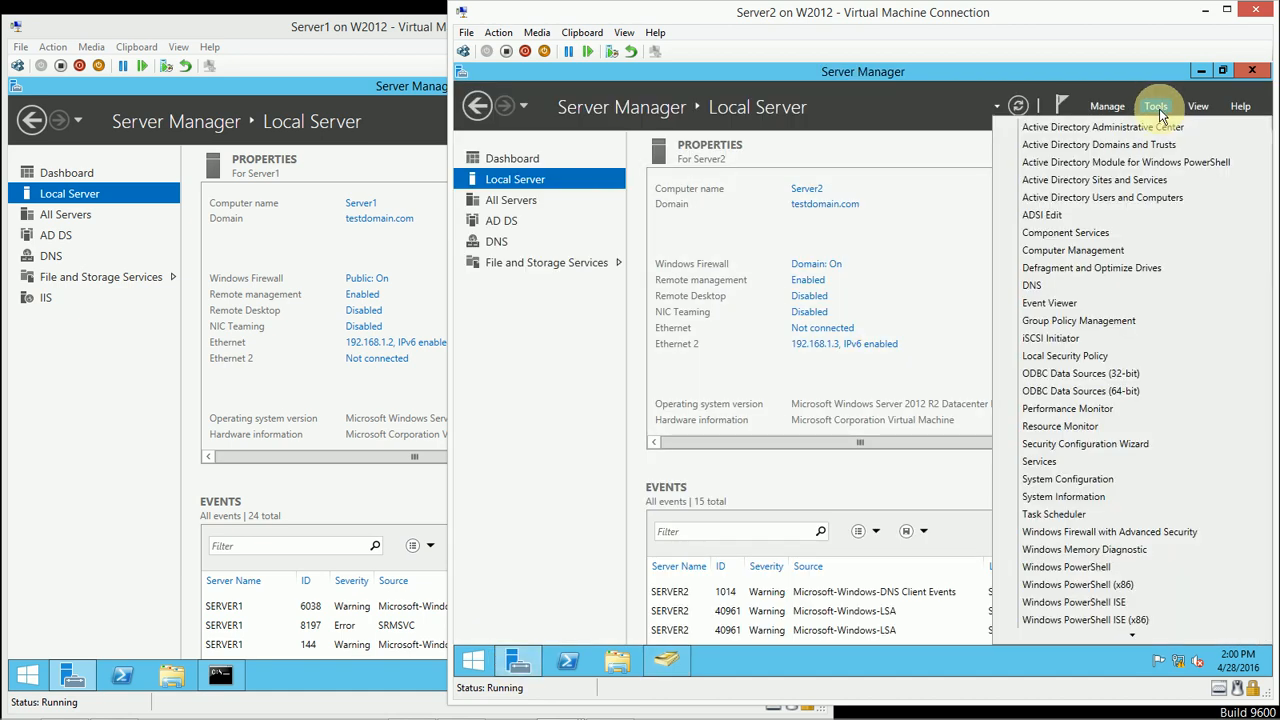
{"action": "left_click", "coordinate": [1104, 186]}
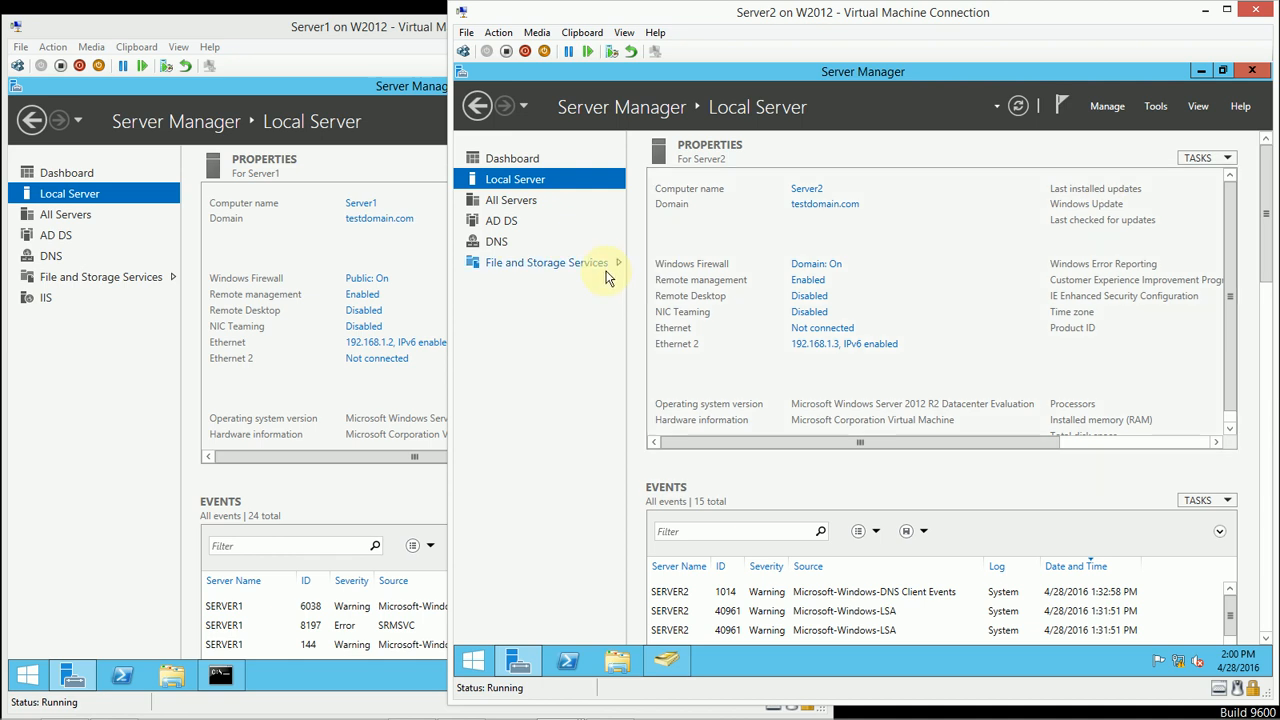
{"action": "left_click", "coordinate": [1150, 106]}
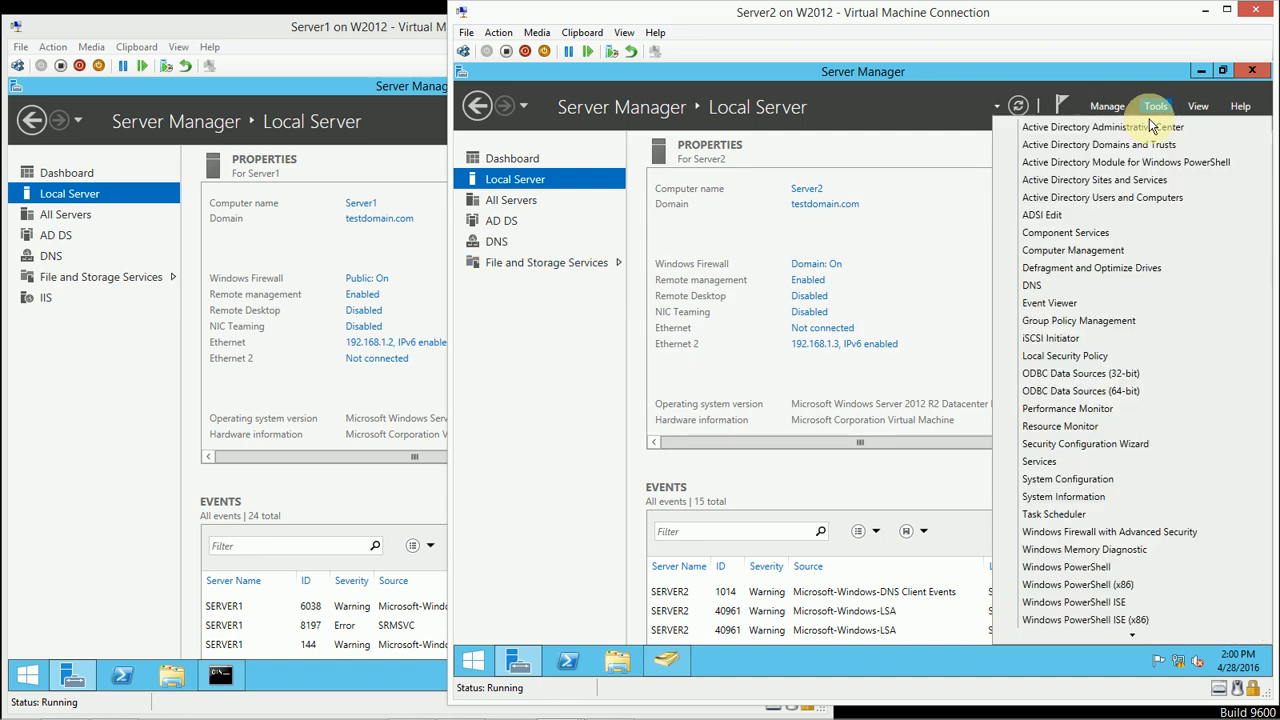
{"action": "left_click", "coordinate": [1178, 188]}
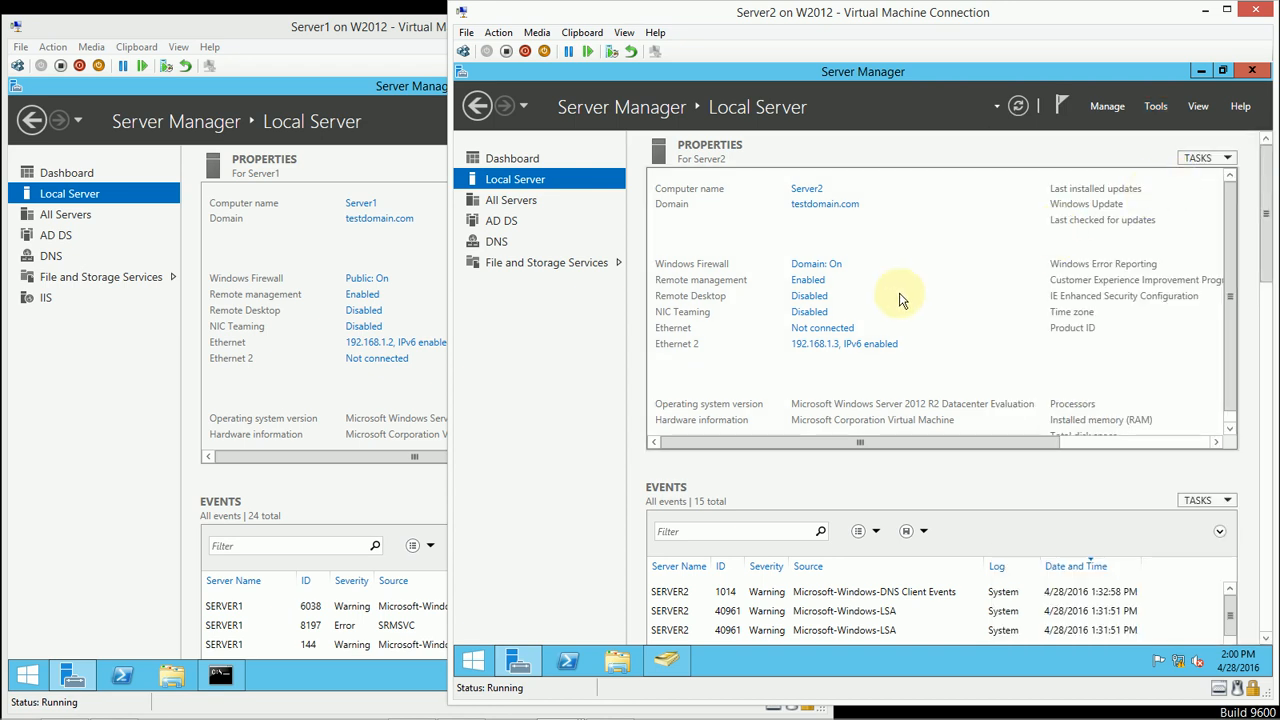
{"action": "mouse_move", "coordinate": [666, 660]}
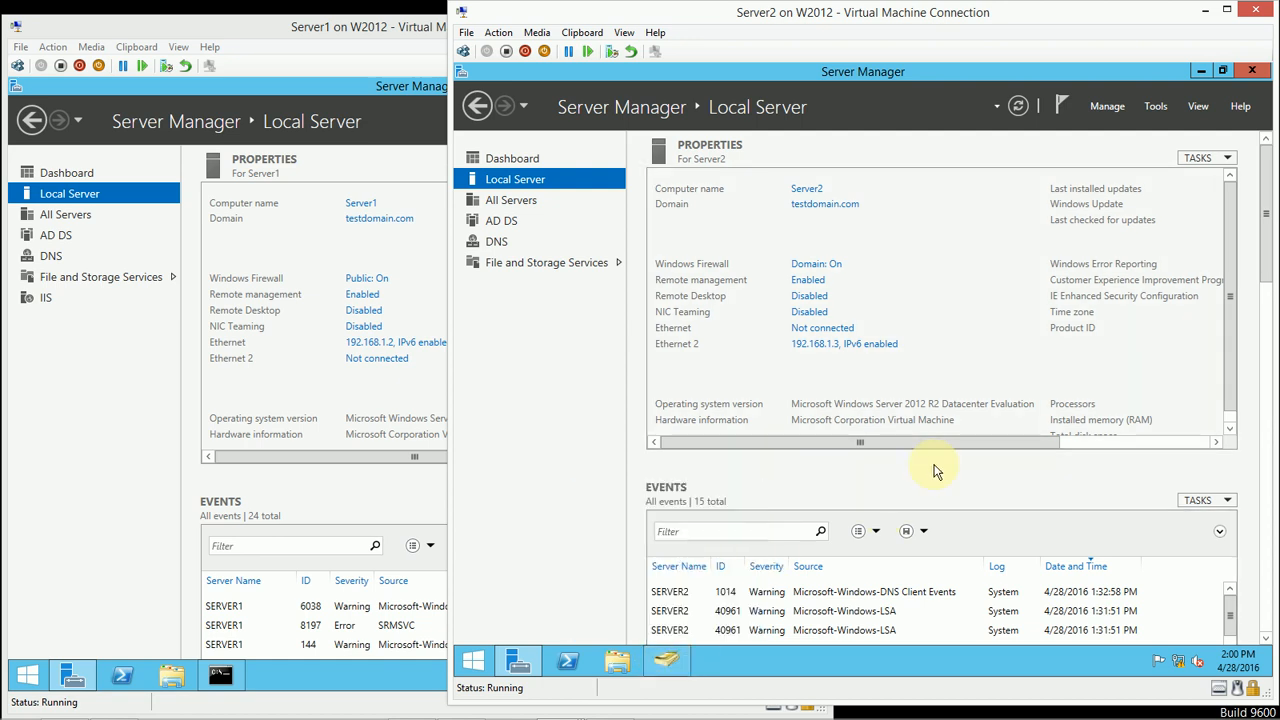
{"action": "left_click", "coordinate": [1202, 72]}
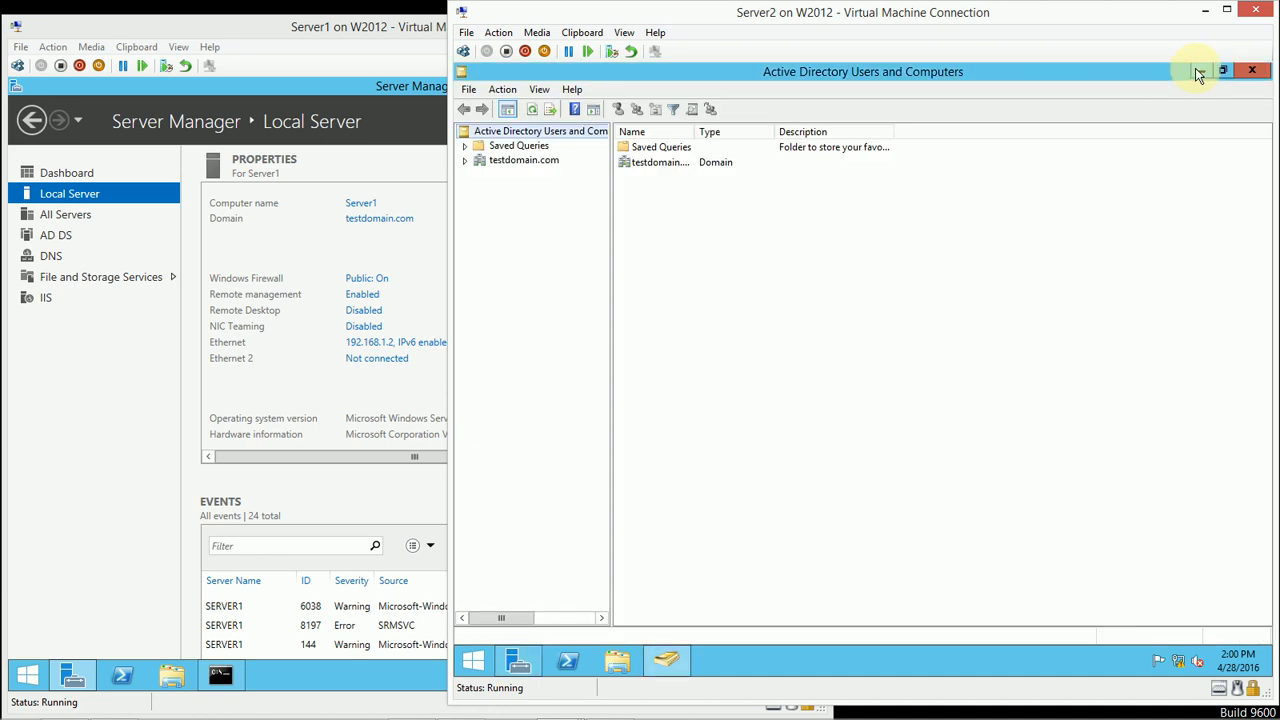
{"action": "left_click", "coordinate": [1201, 71]}
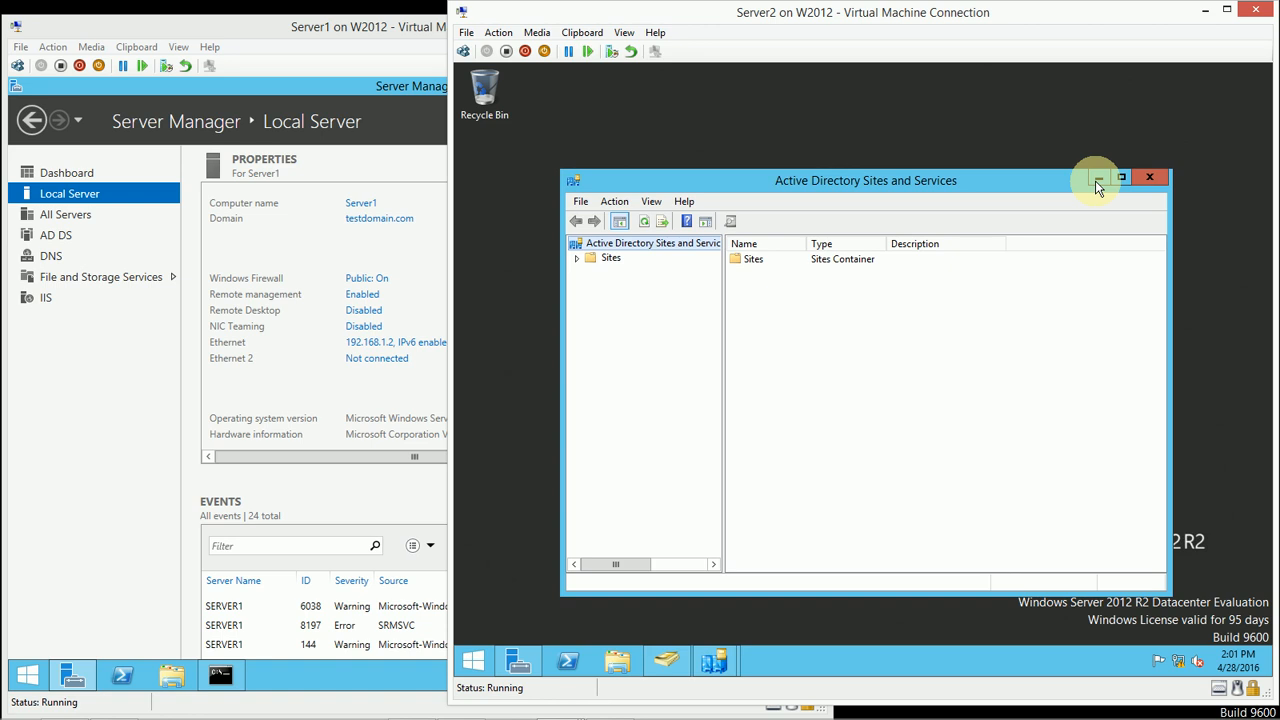
{"action": "left_click", "coordinate": [1120, 175]}
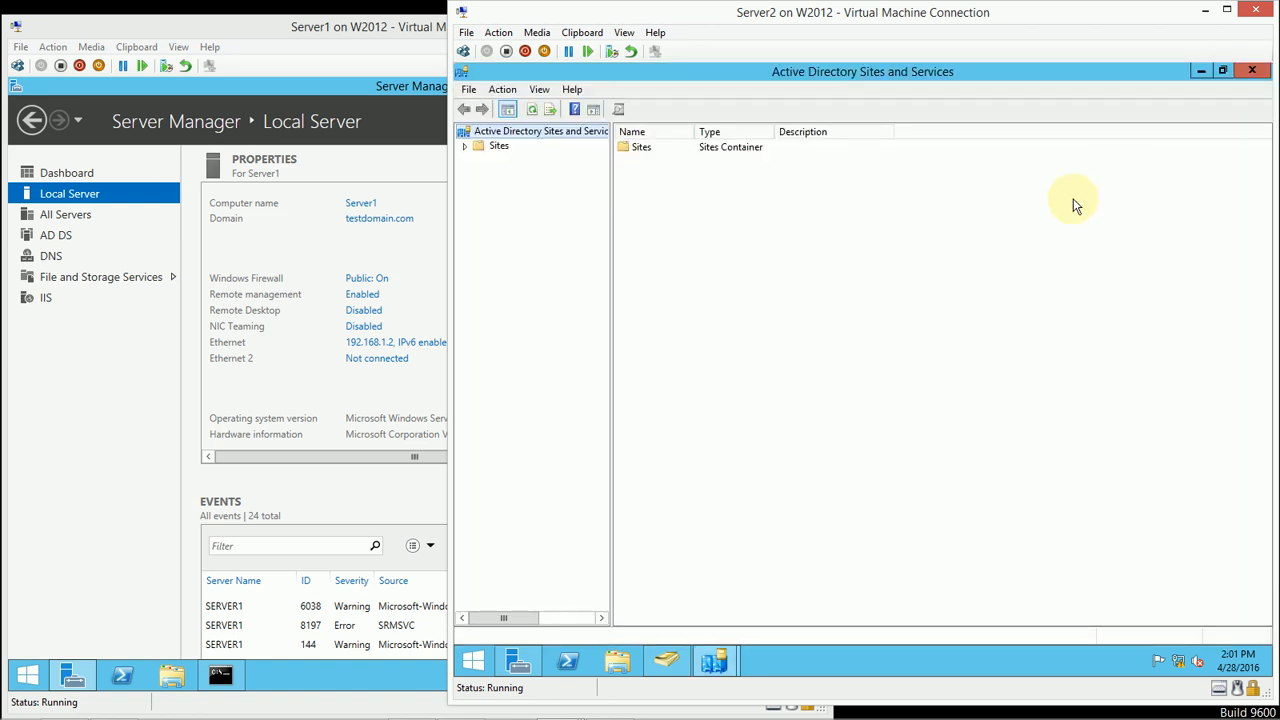
Step: Clear the Global Catalog option in the NTDS Settings properties of SERVER2 under Default-First-Site-Name and accept the change
{"action": "left_click", "coordinate": [464, 147]}
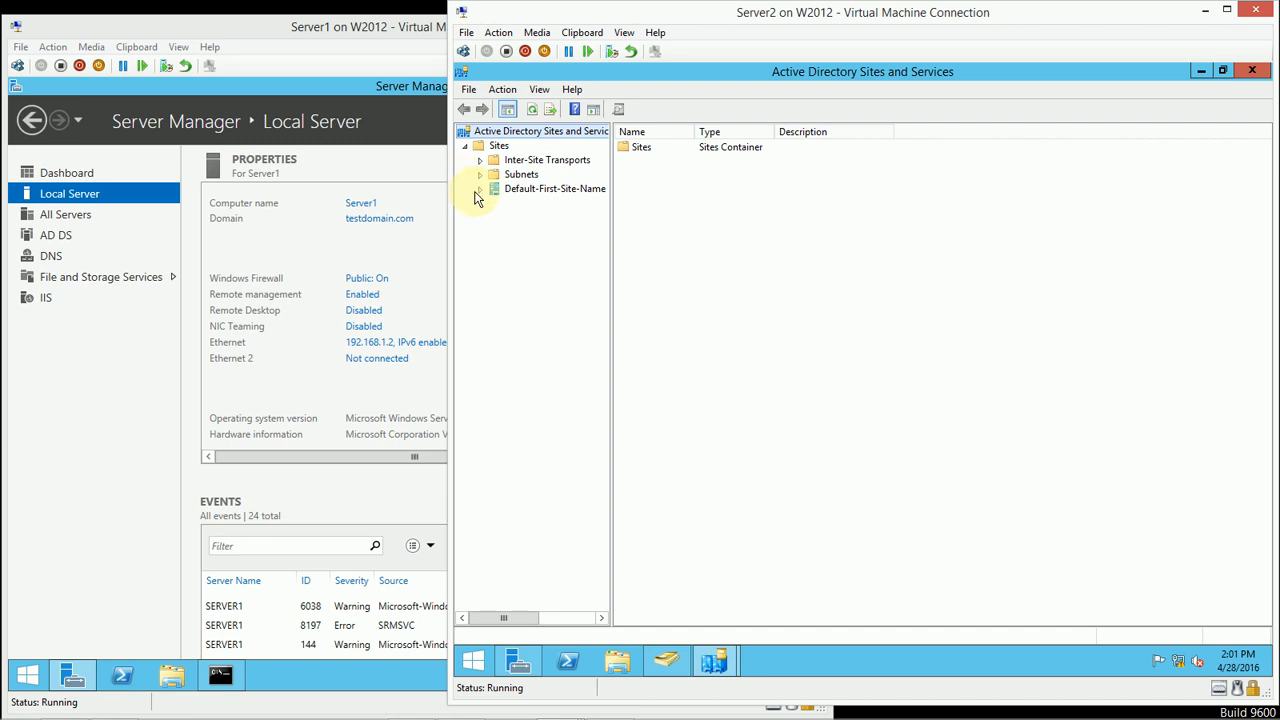
{"action": "left_click", "coordinate": [479, 190]}
{"action": "left_click", "coordinate": [494, 203]}
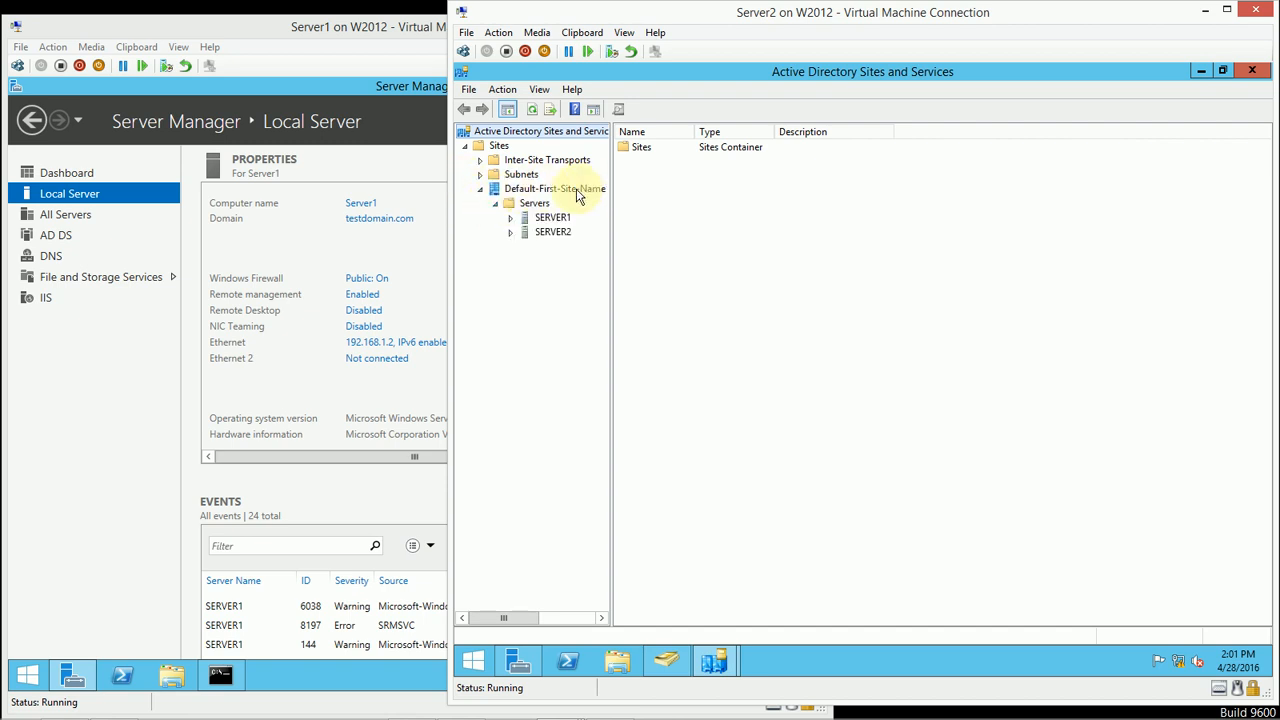
{"action": "left_click", "coordinate": [511, 233]}
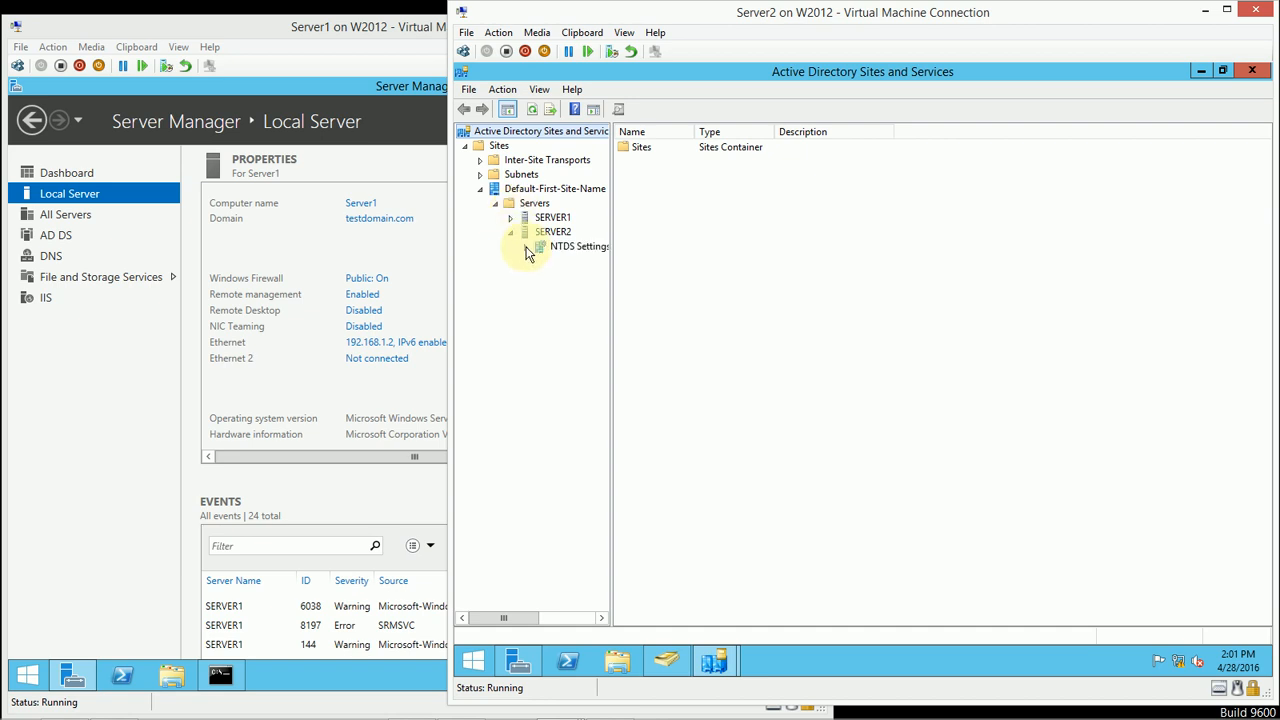
{"action": "left_click", "coordinate": [576, 248]}
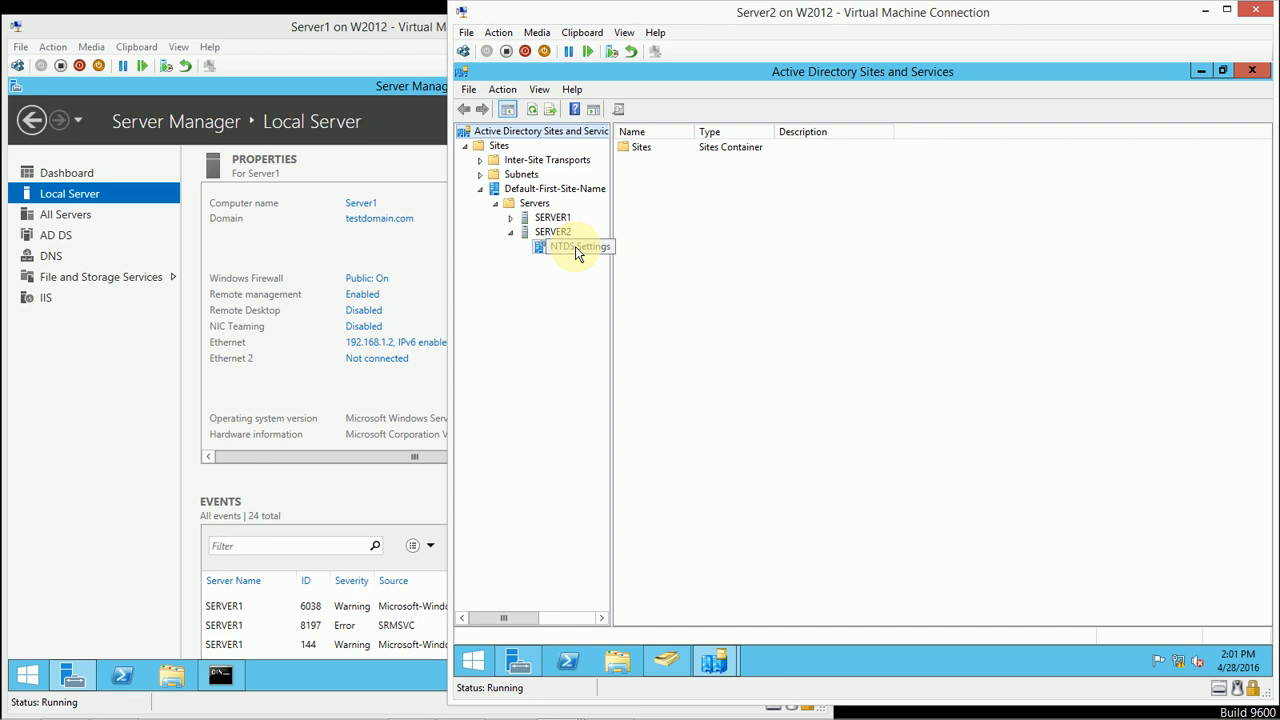
{"action": "right_click", "coordinate": [577, 247]}
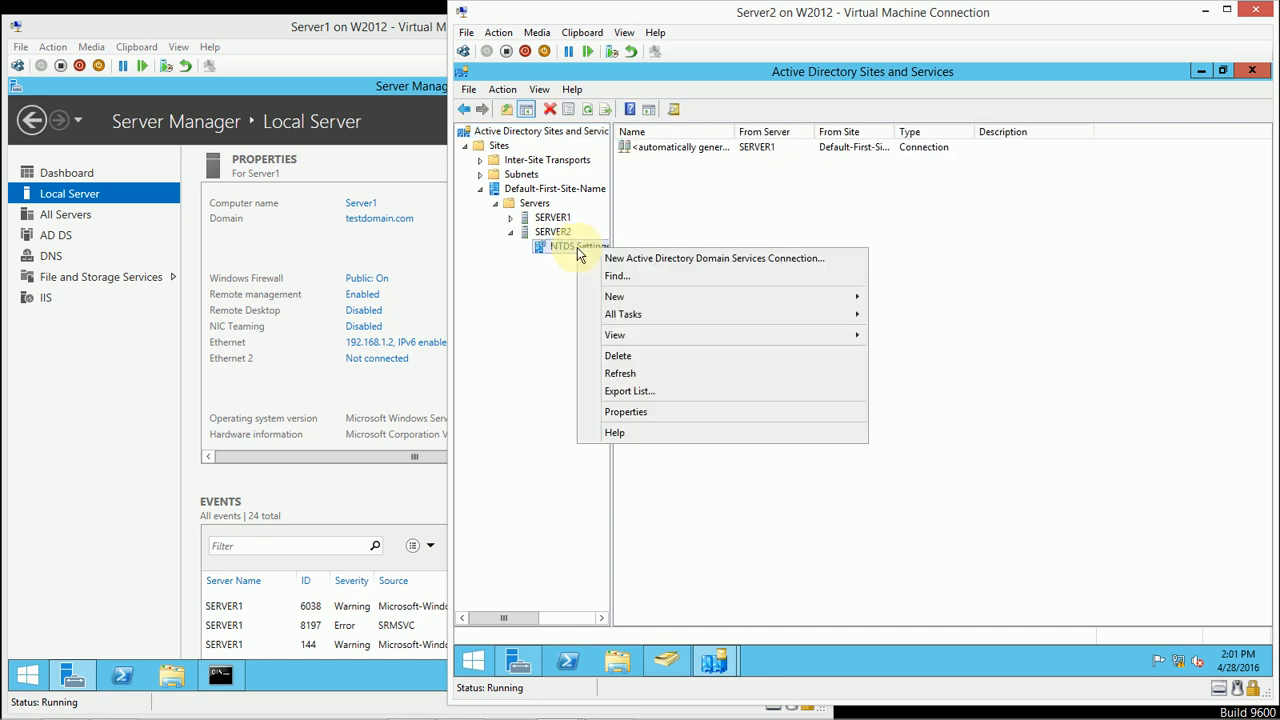
{"action": "left_click", "coordinate": [634, 418]}
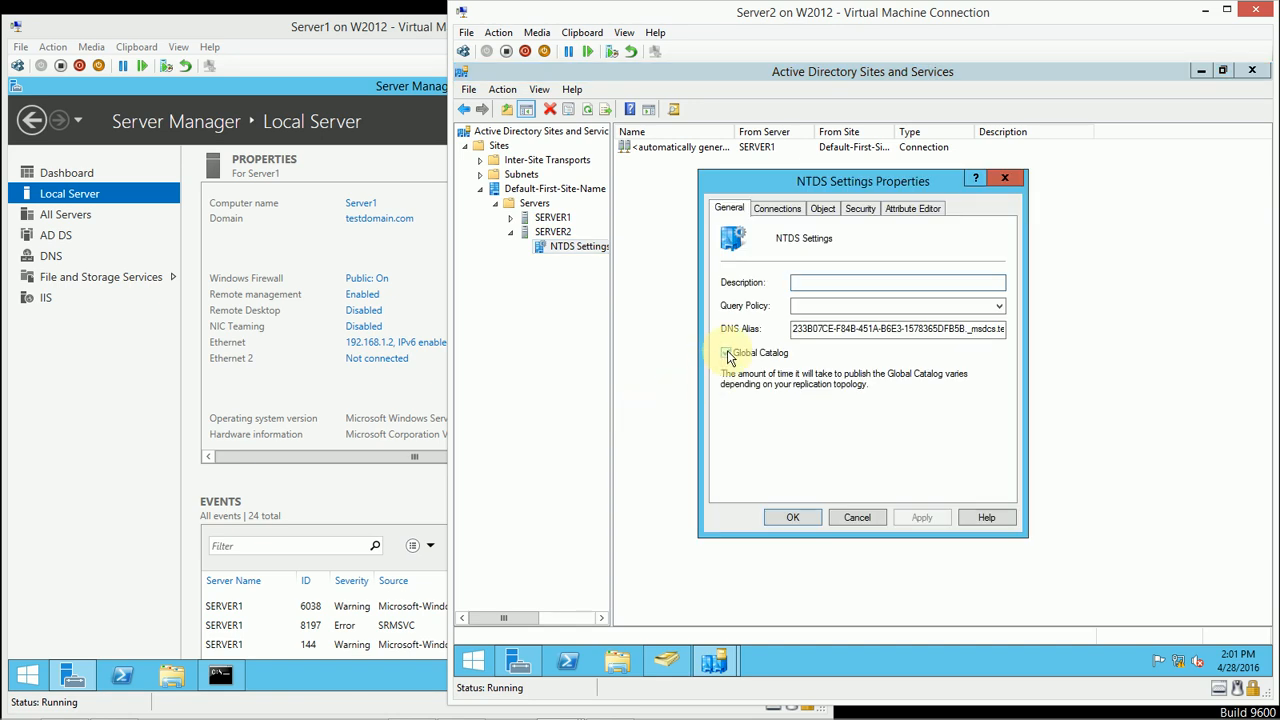
{"action": "left_click", "coordinate": [727, 354]}
{"action": "left_click", "coordinate": [775, 515]}
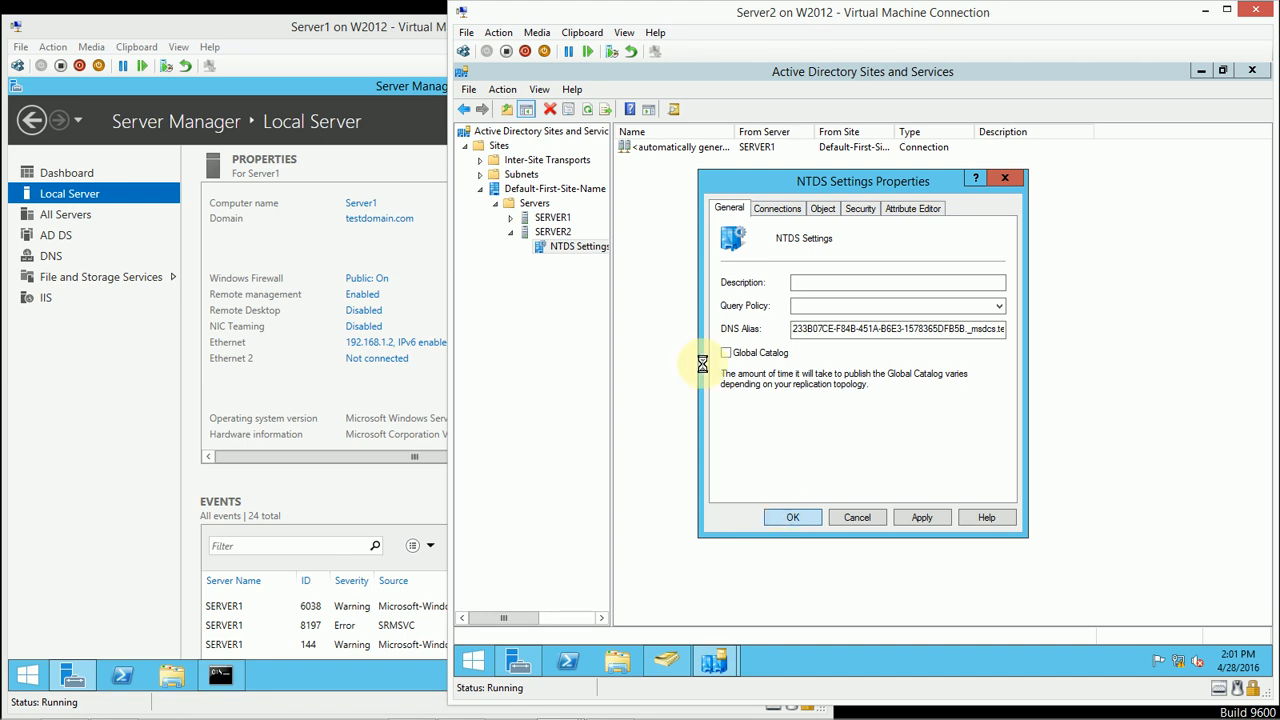
Step: Check the Global Catalog setting in SERVER1's NTDS Settings properties without changing it, and close both Active Directory Sites and Services windows
{"action": "left_click", "coordinate": [510, 217]}
{"action": "right_click", "coordinate": [558, 236]}
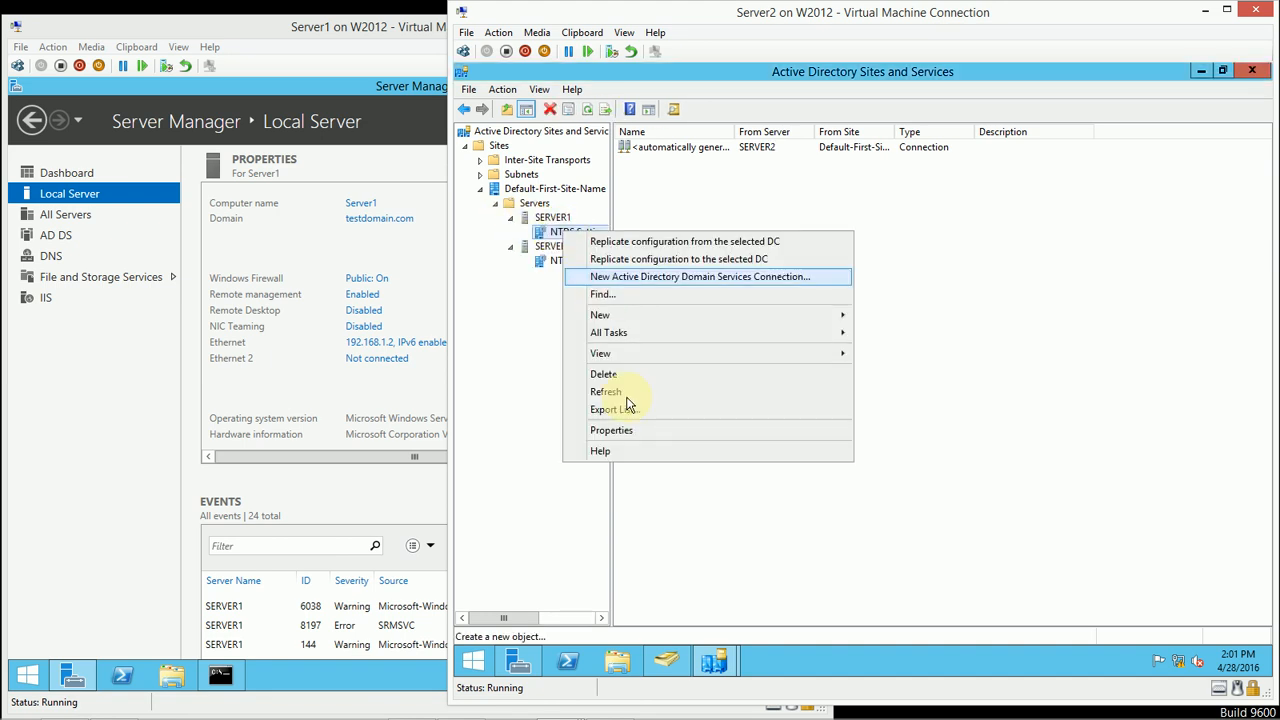
{"action": "left_click", "coordinate": [632, 425]}
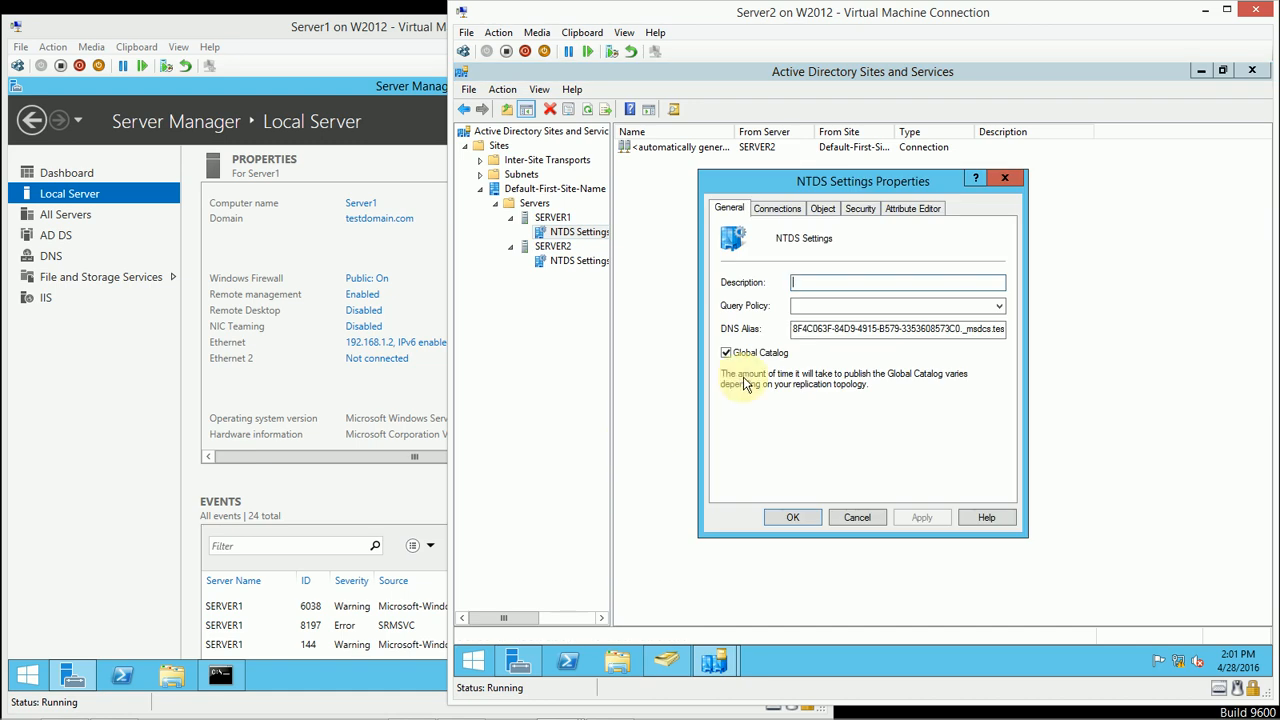
{"action": "left_click", "coordinate": [850, 518]}
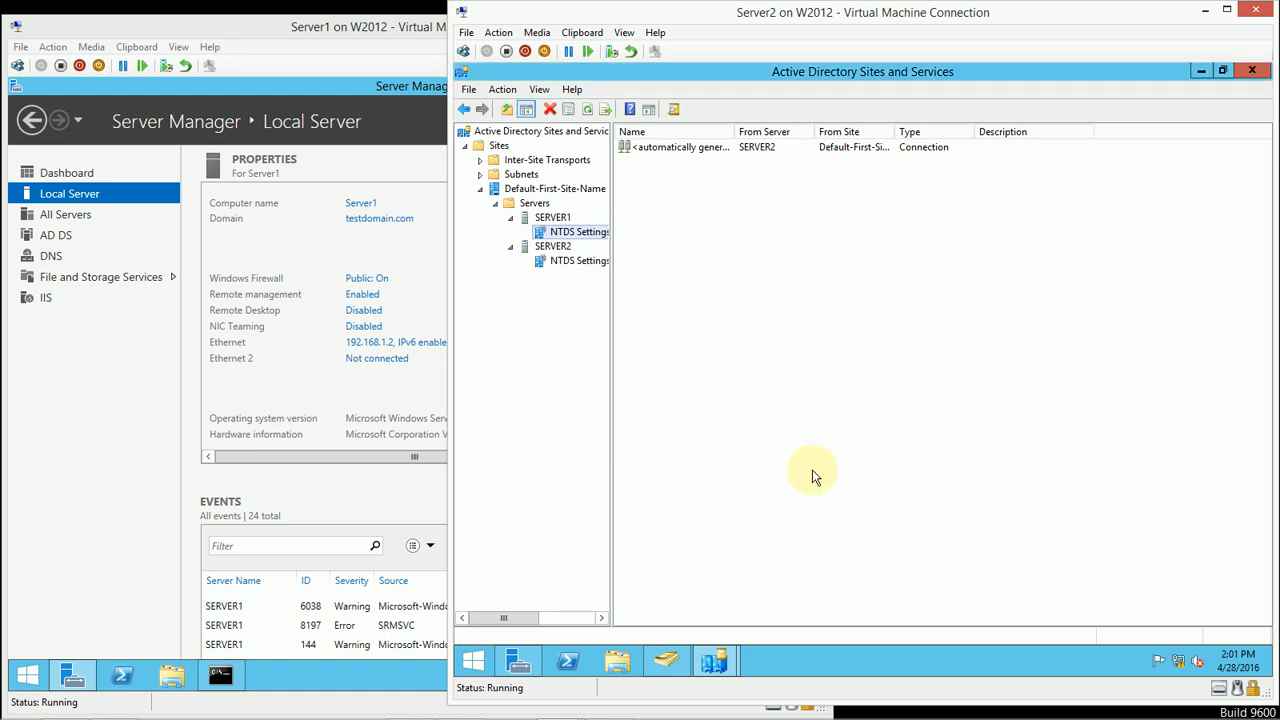
{"action": "left_click", "coordinate": [813, 475]}
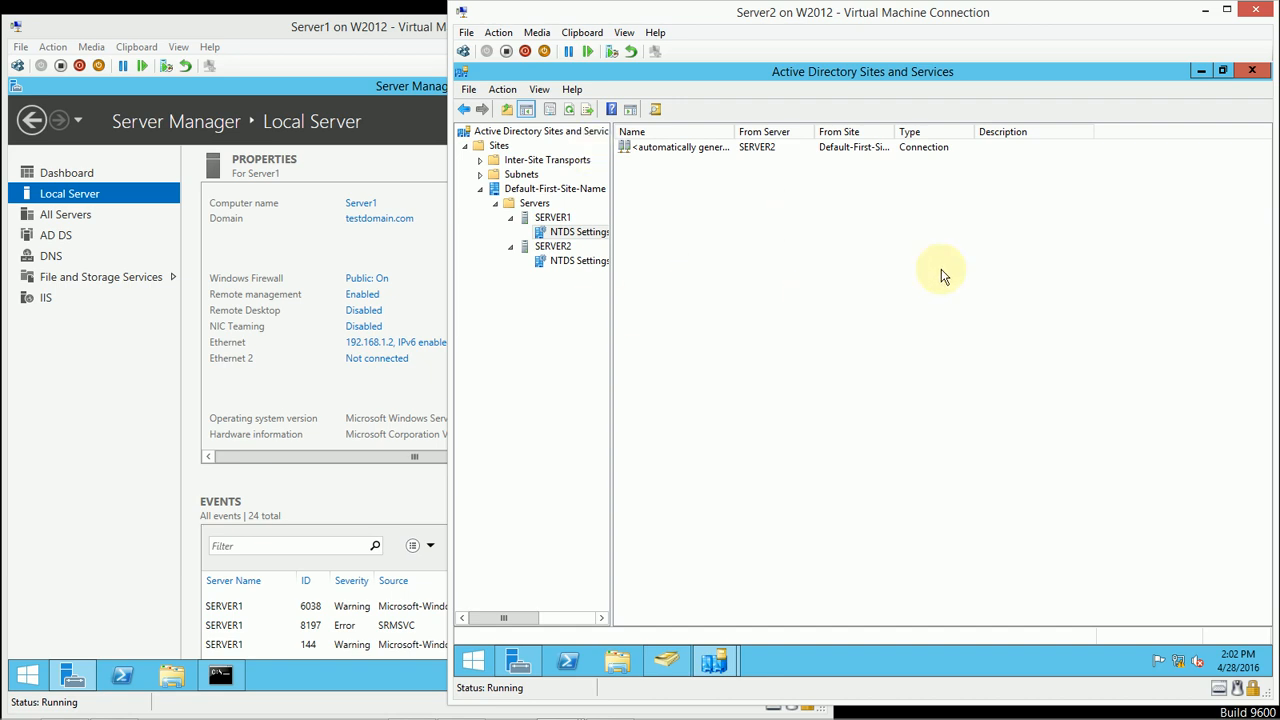
{"action": "left_click", "coordinate": [1252, 72]}
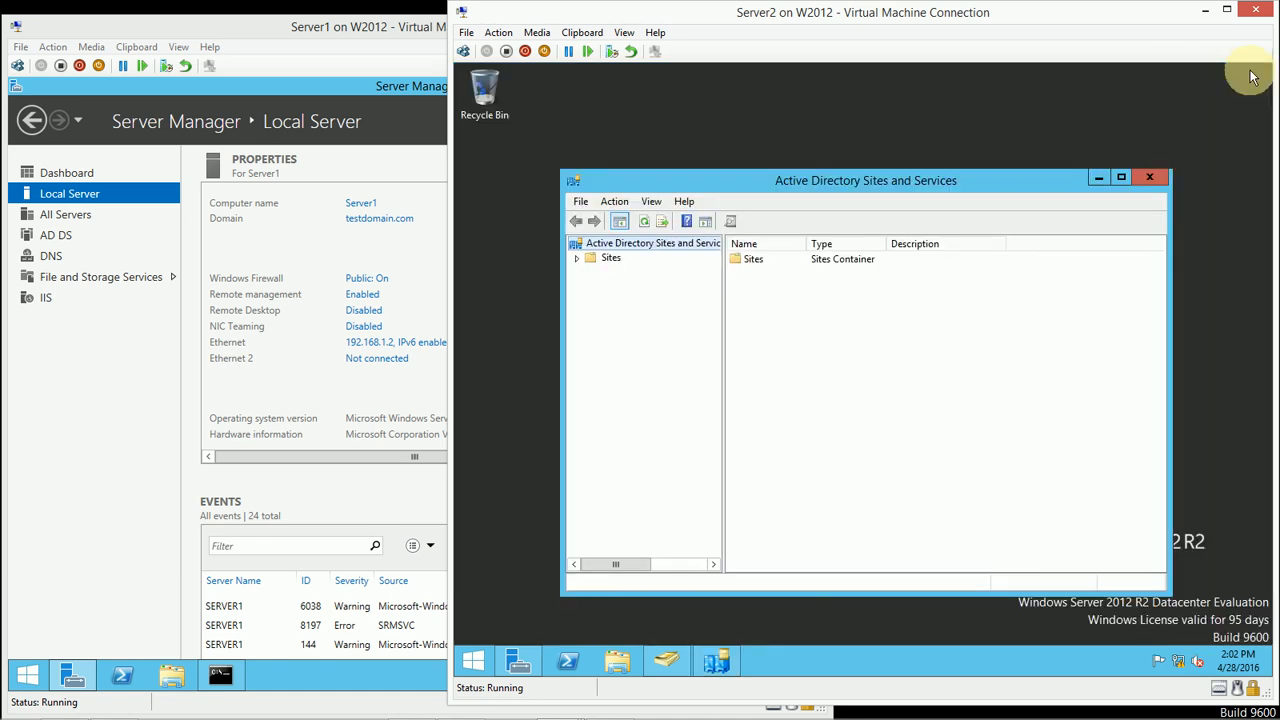
{"action": "left_click", "coordinate": [1150, 176]}
Step: Switch to Active Directory Users and Computers, check the RID operations master of testdomain.com, and dismiss the dialog and console window
{"action": "left_click", "coordinate": [666, 665]}
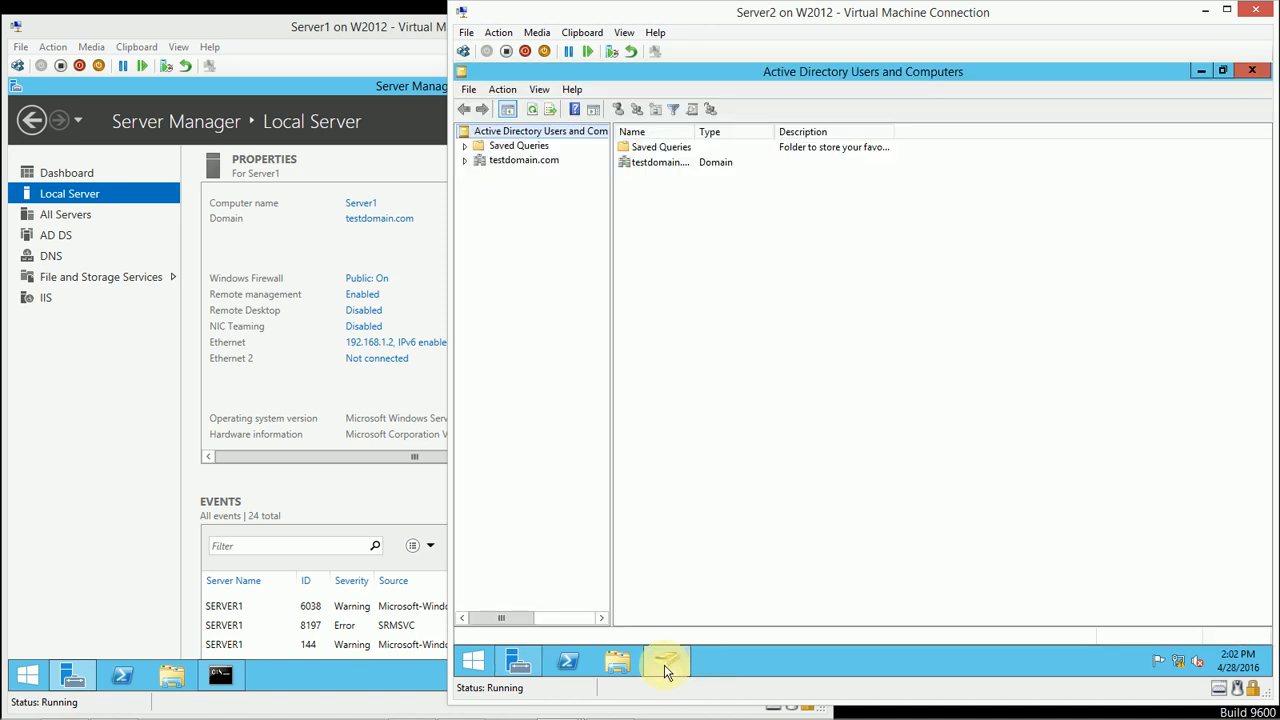
{"action": "right_click", "coordinate": [526, 162]}
{"action": "left_click", "coordinate": [603, 261]}
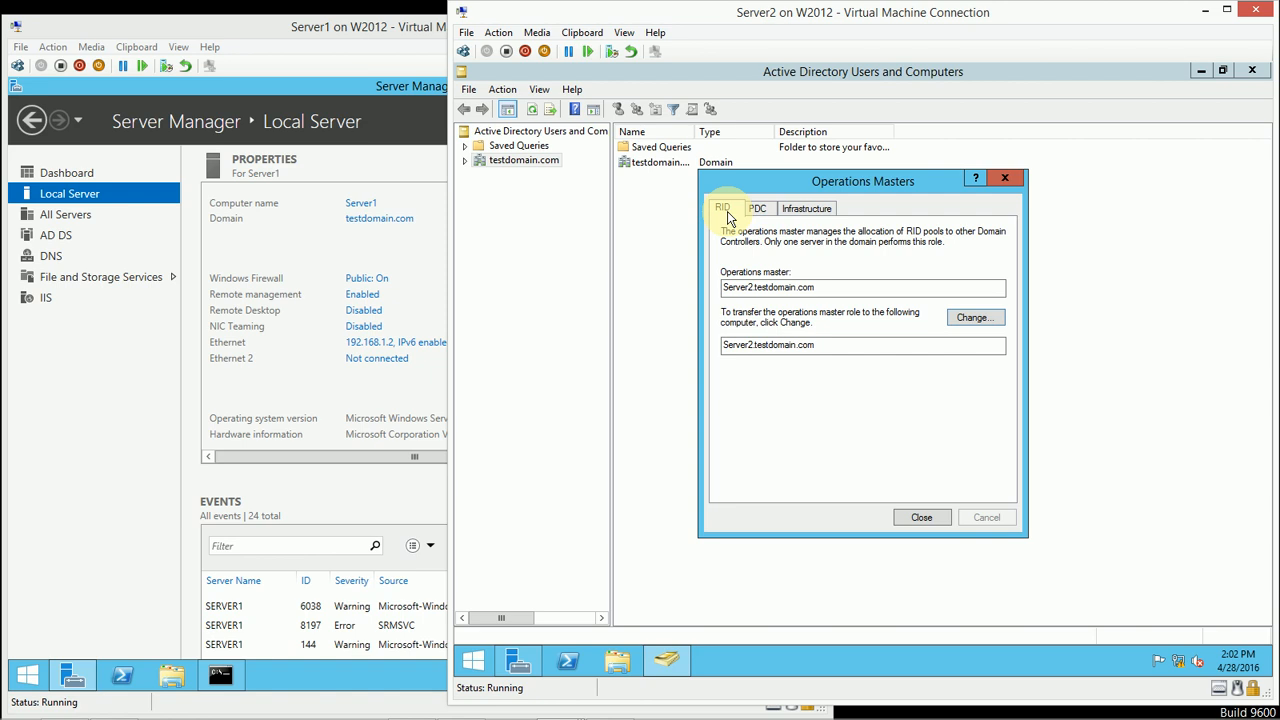
{"action": "left_click", "coordinate": [1004, 179]}
{"action": "left_click", "coordinate": [1251, 70]}
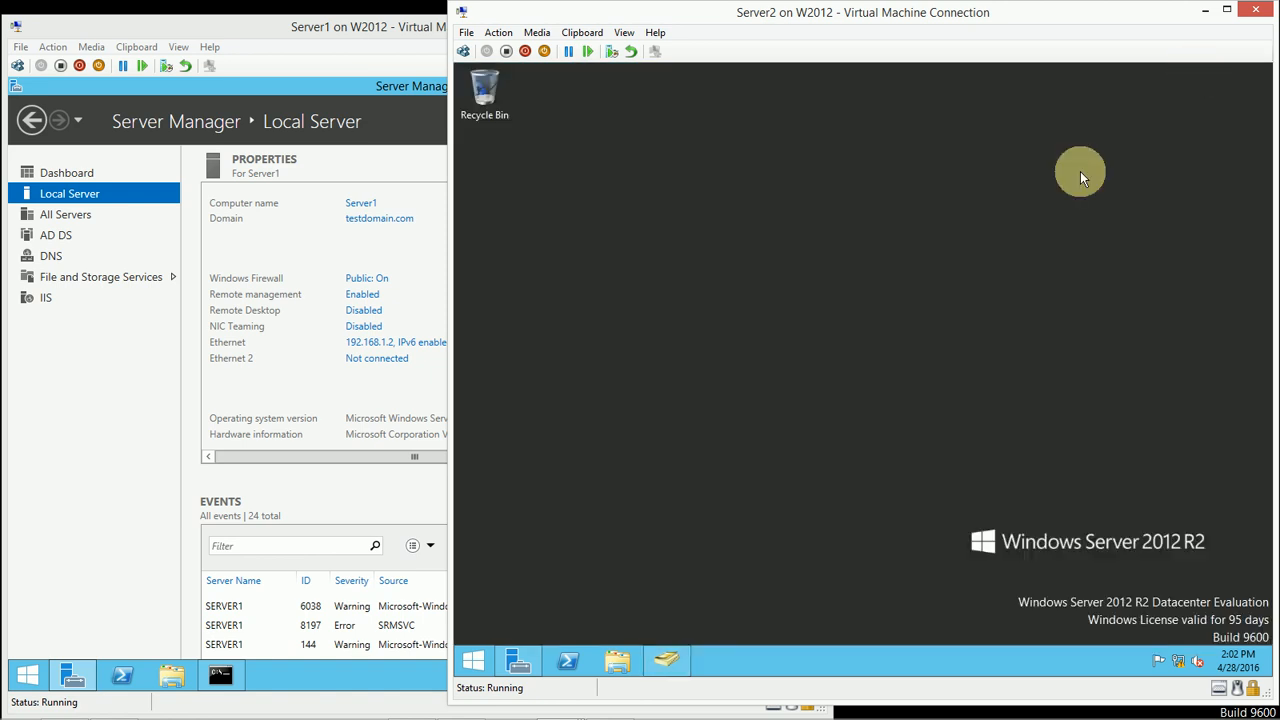
Step: Bring up Server Manager on Server2 and open Active Directory Domains and Trusts
{"action": "left_click", "coordinate": [533, 657]}
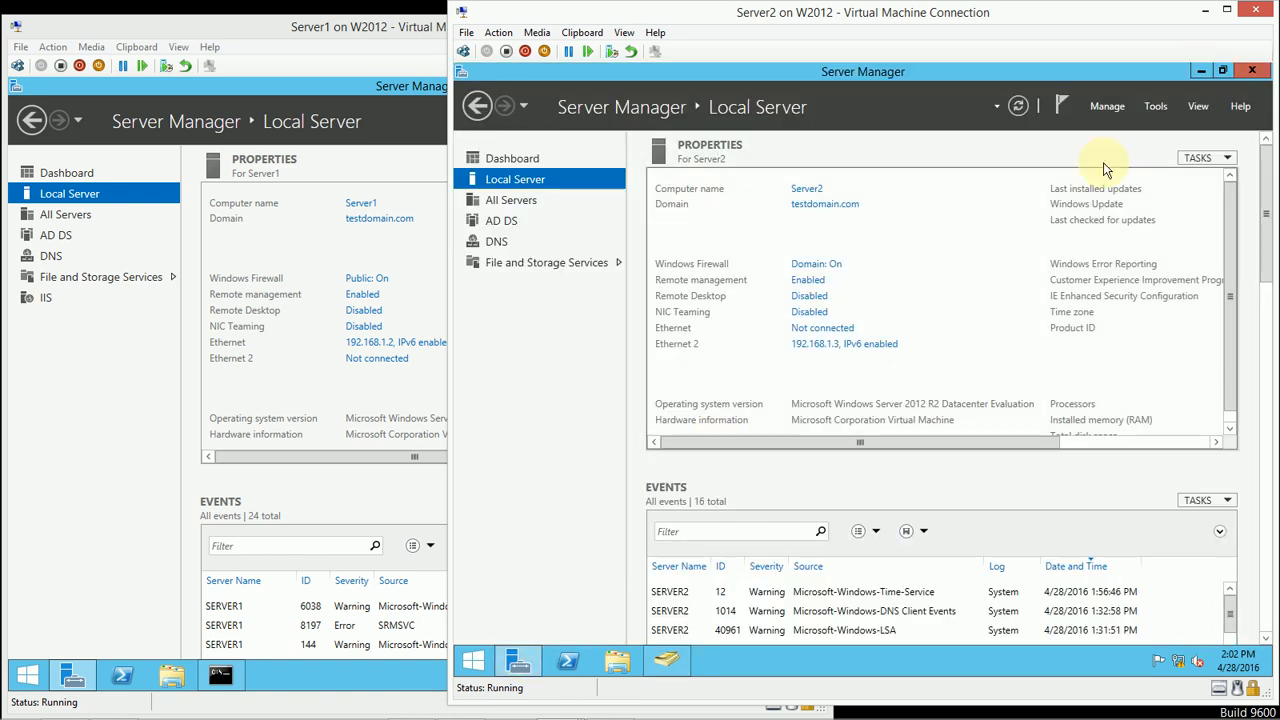
{"action": "left_click", "coordinate": [1157, 106]}
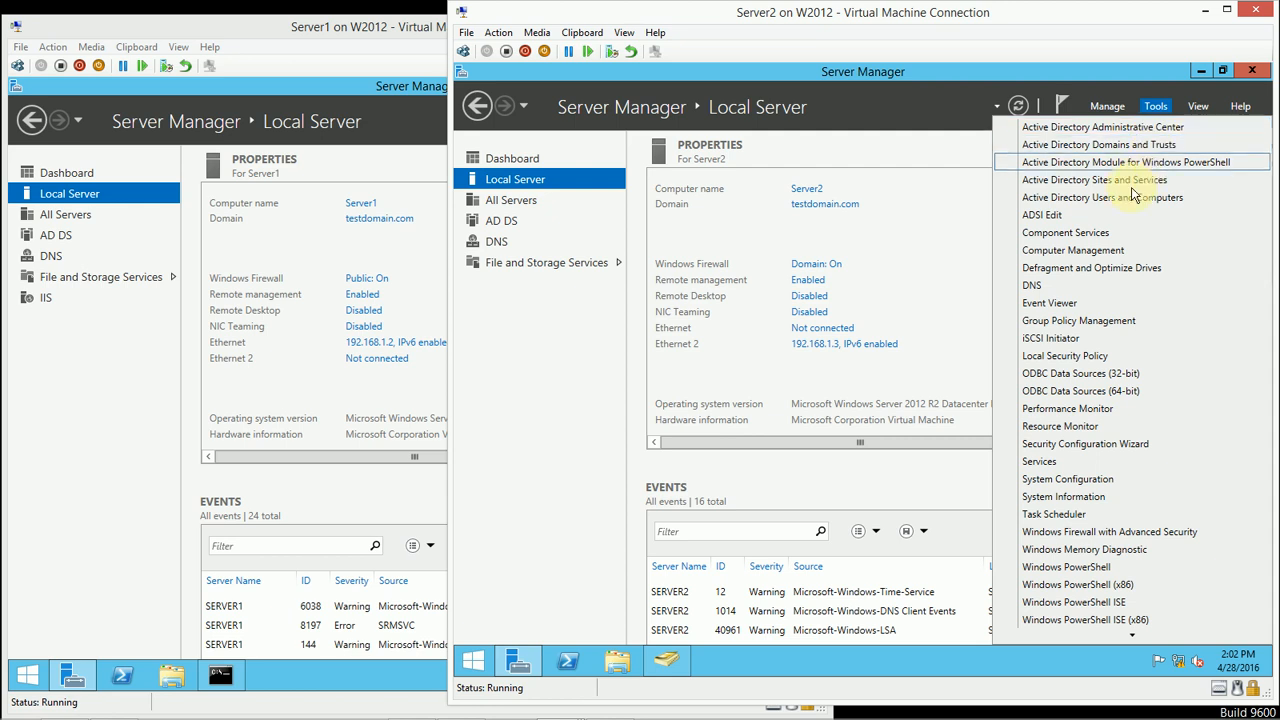
{"action": "left_click", "coordinate": [1134, 146]}
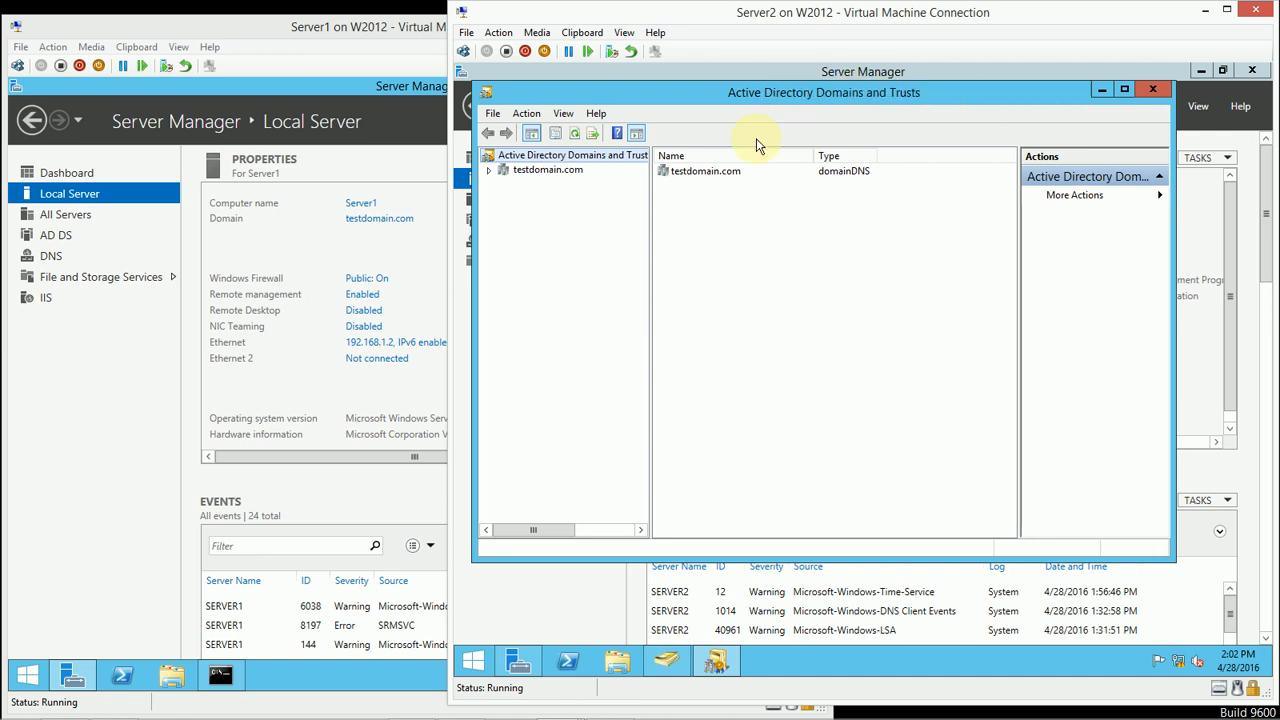
Step: Check the domain naming operations master from the Active Directory Domains and Trusts root node, and close the dialog without changes
{"action": "right_click", "coordinate": [555, 177]}
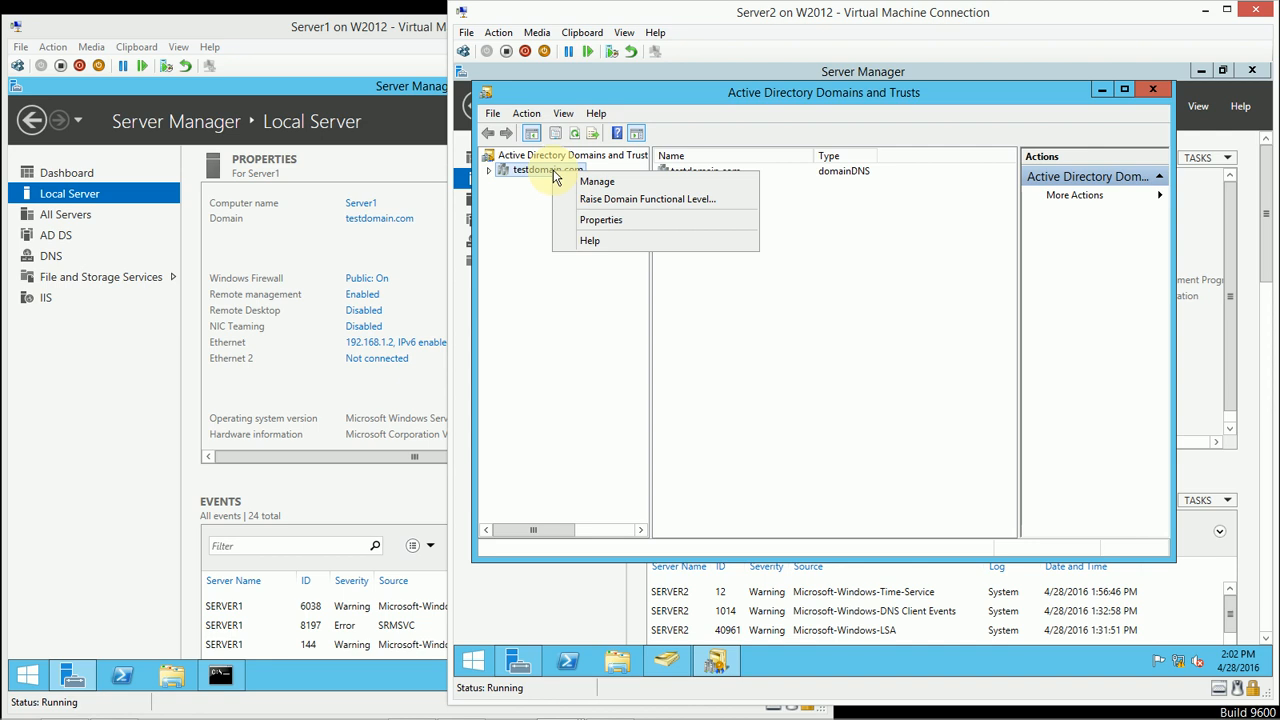
{"action": "right_click", "coordinate": [545, 158]}
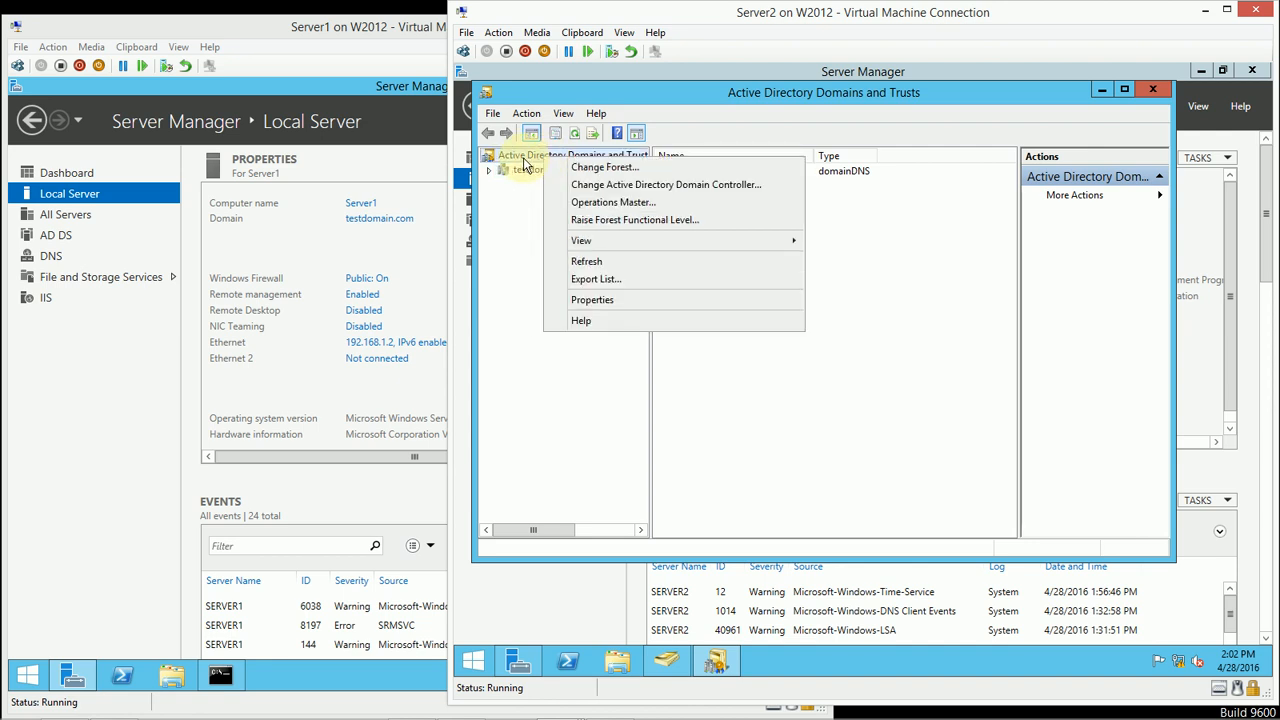
{"action": "left_click", "coordinate": [517, 224]}
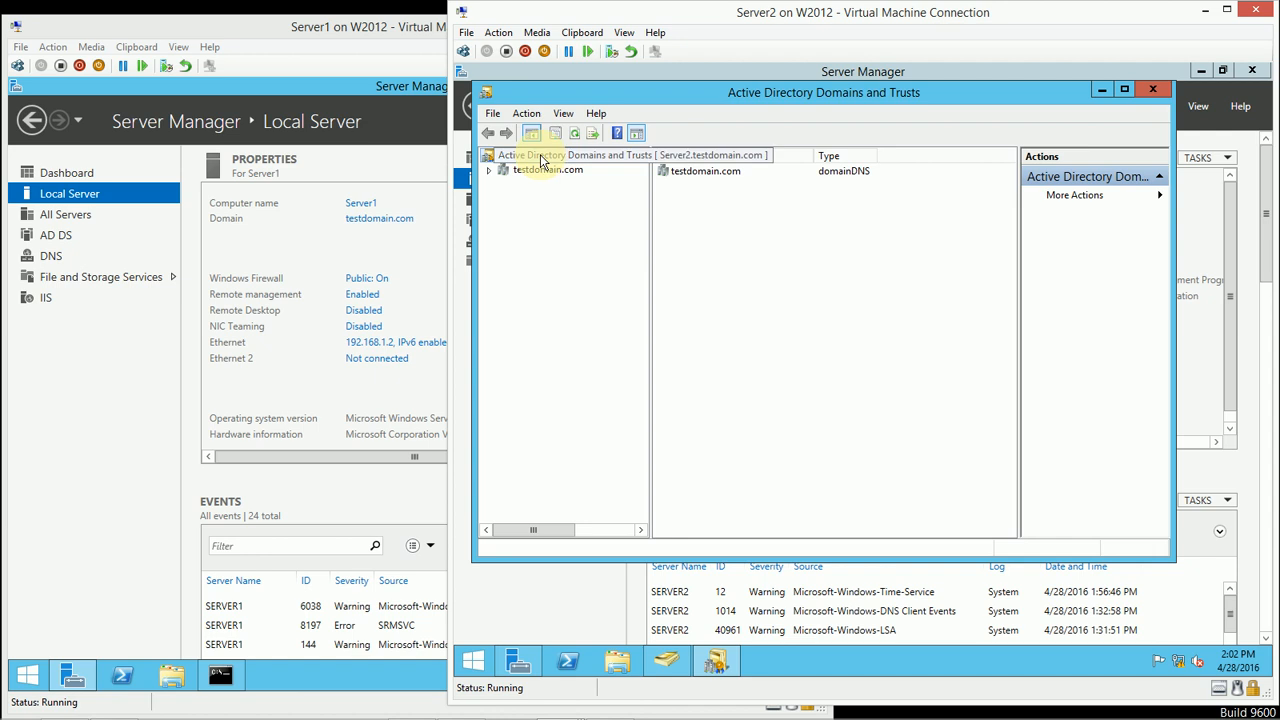
{"action": "right_click", "coordinate": [532, 163]}
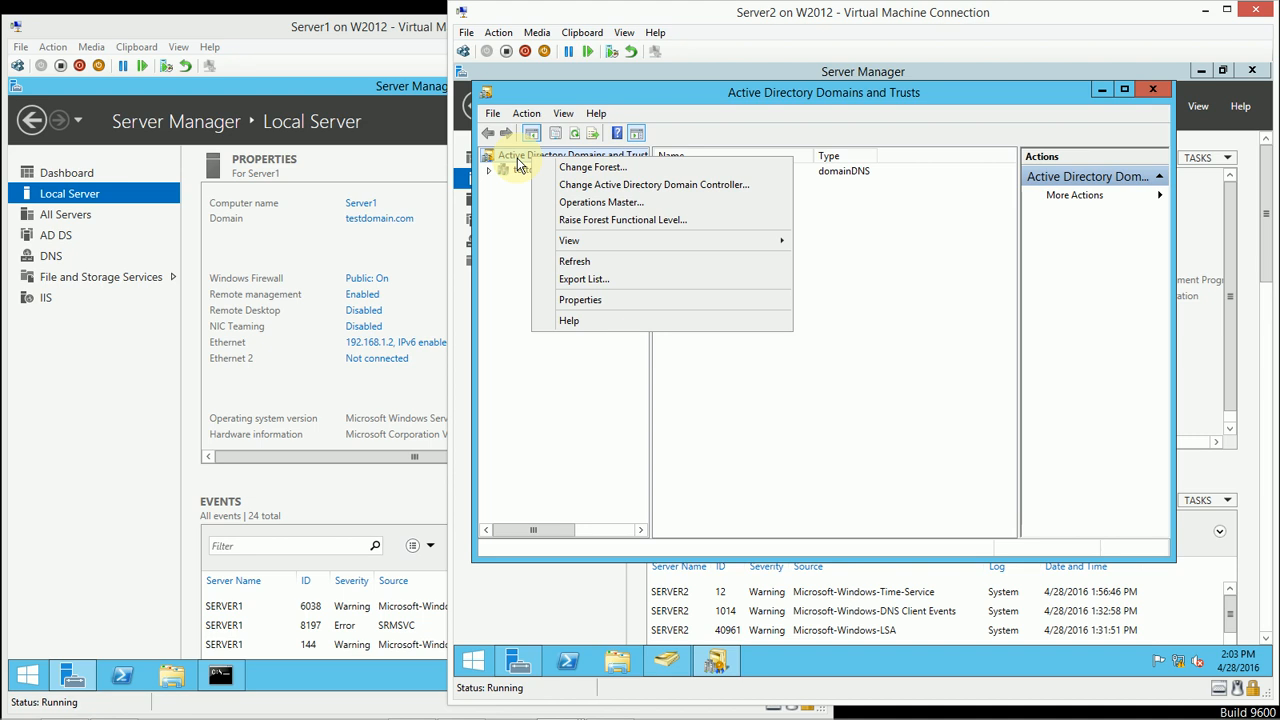
{"action": "left_click", "coordinate": [660, 204]}
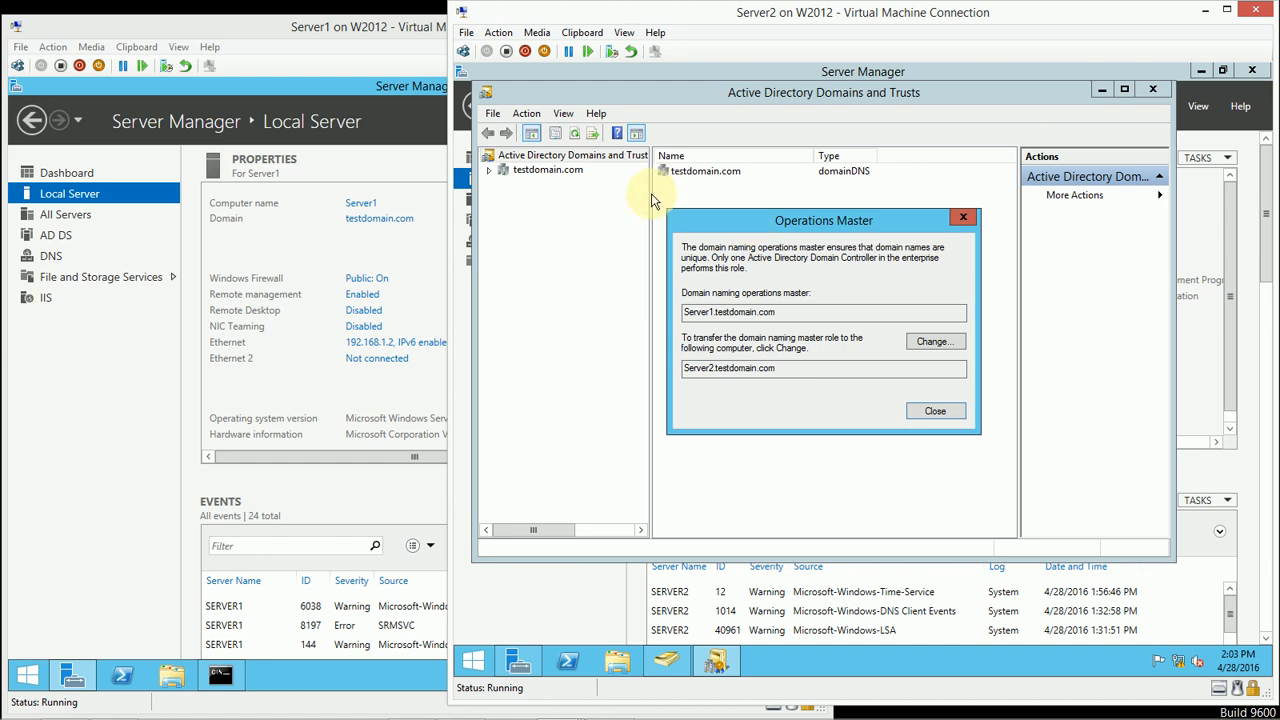
{"action": "left_click", "coordinate": [938, 414]}
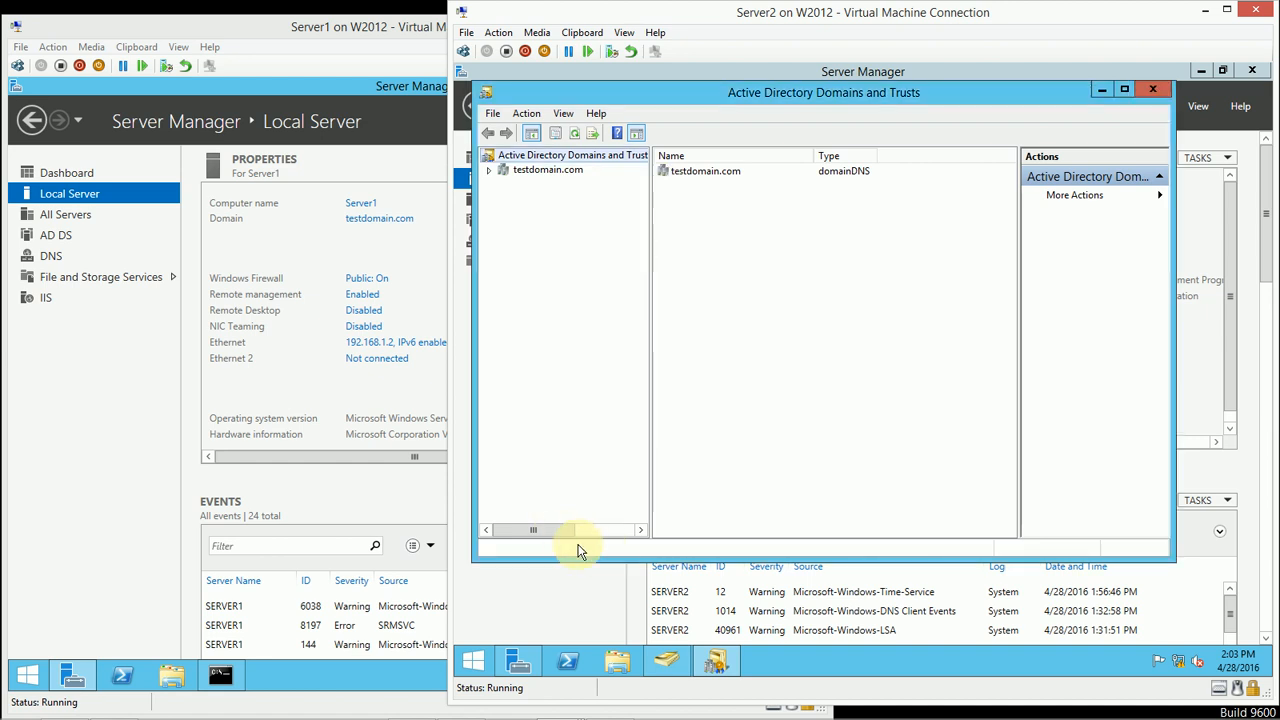
Step: Transfer the domain naming operations master role to Server2.testdomain.com, close the dialog, and minimize the Domains and Trusts console
{"action": "left_click_drag", "start_coordinate": [572, 535], "coordinate": [607, 535]}
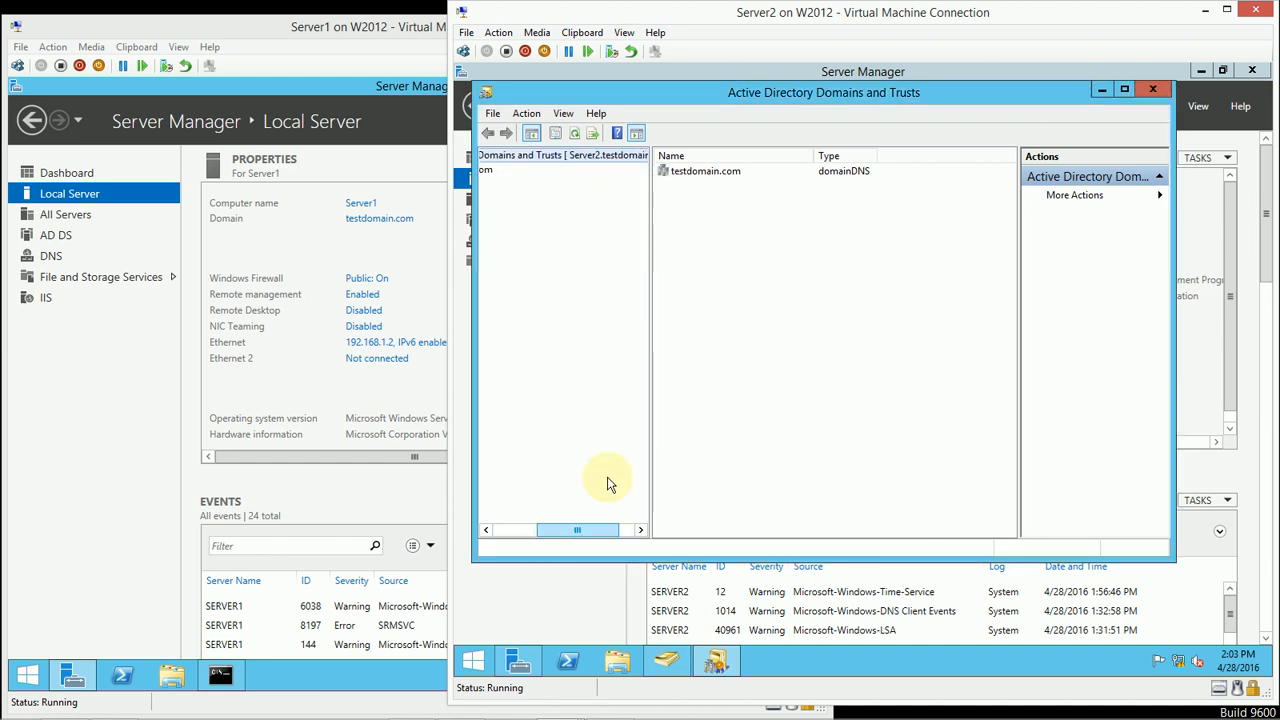
{"action": "right_click", "coordinate": [592, 153]}
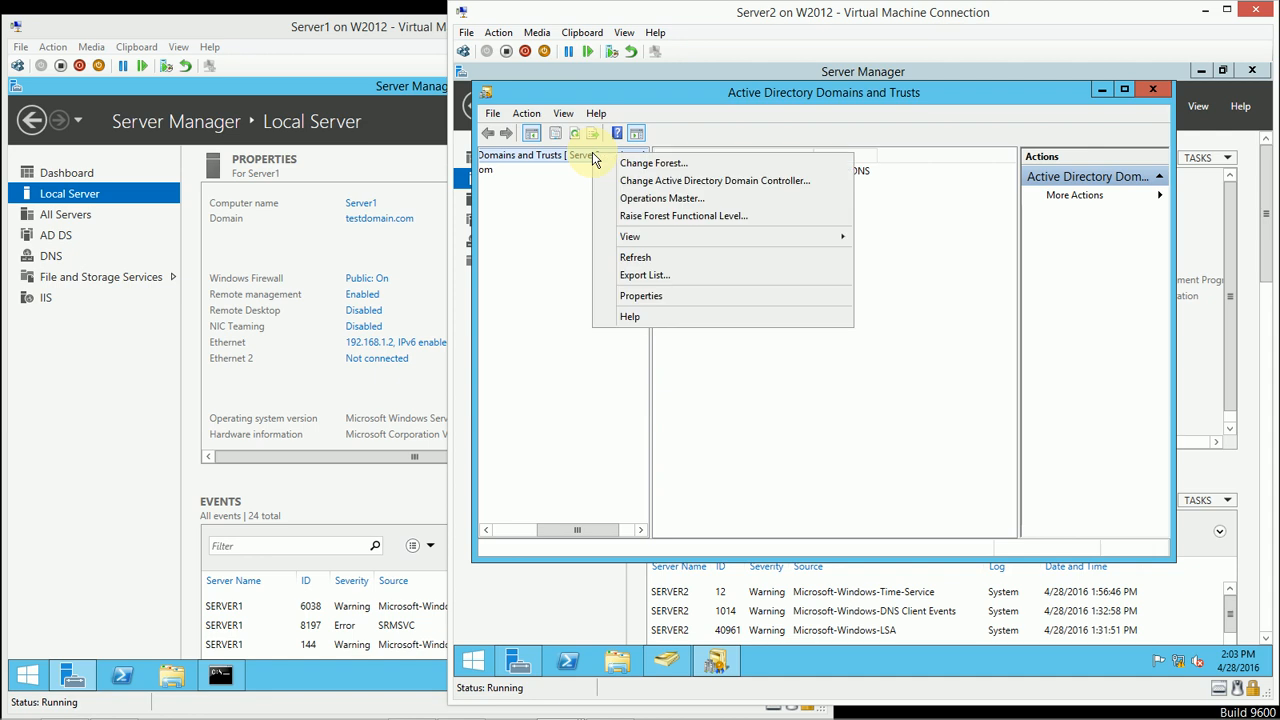
{"action": "left_click", "coordinate": [664, 198]}
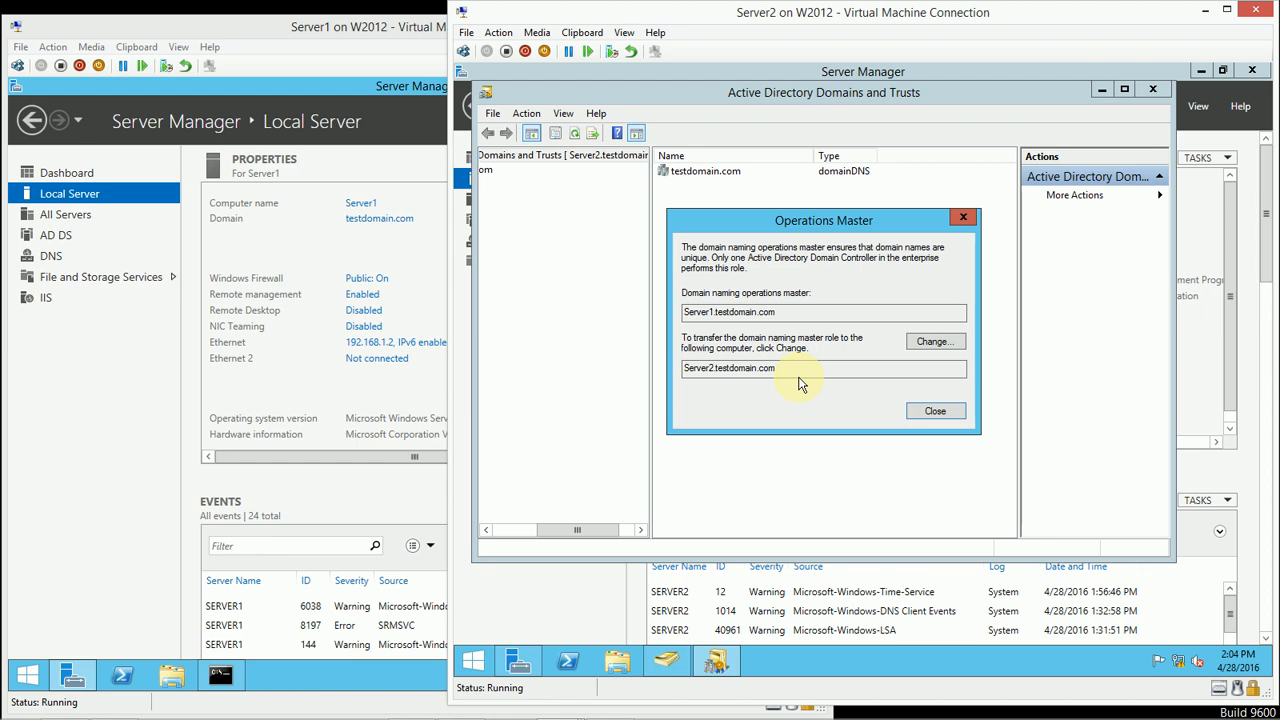
{"action": "left_click", "coordinate": [923, 342]}
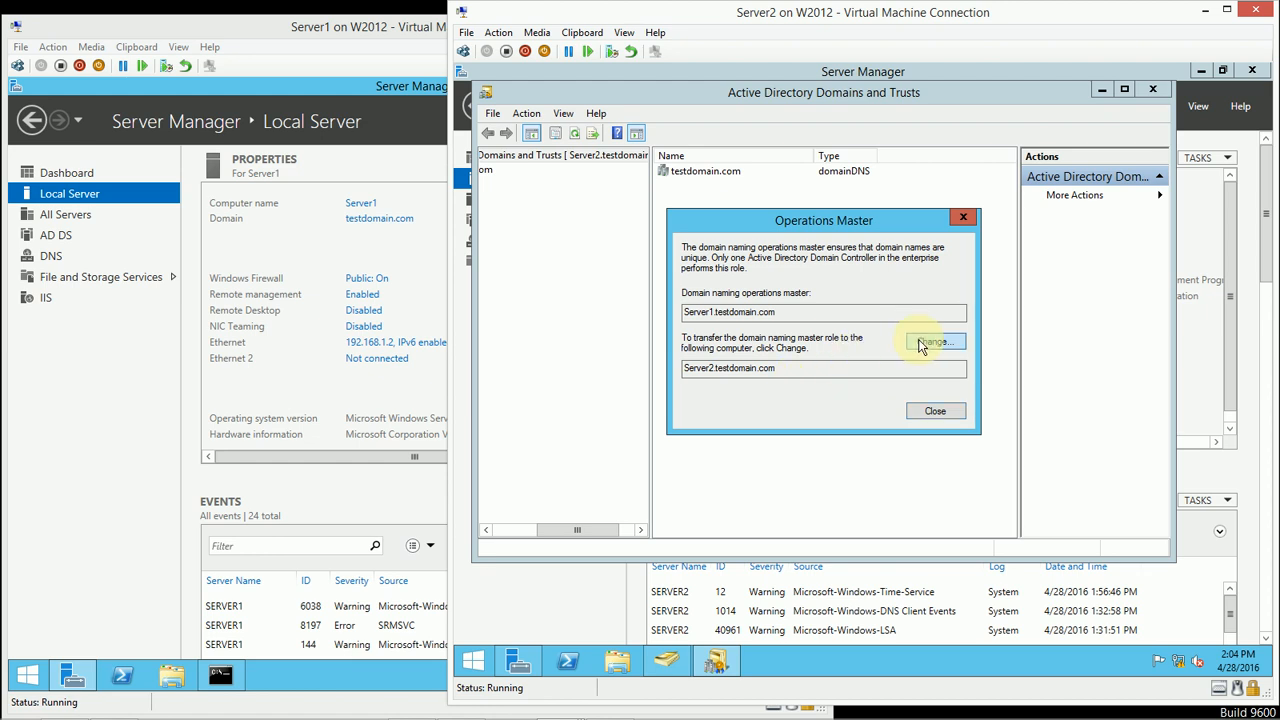
{"action": "left_click", "coordinate": [916, 426]}
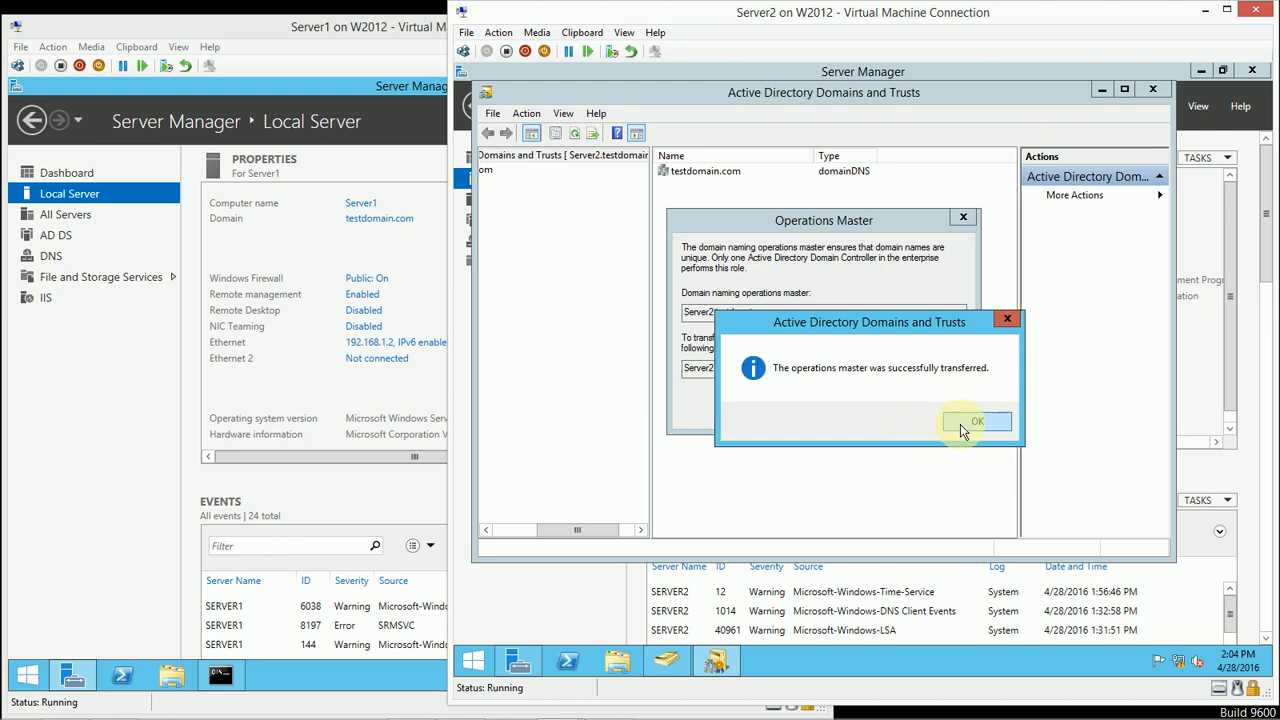
{"action": "left_click", "coordinate": [963, 423]}
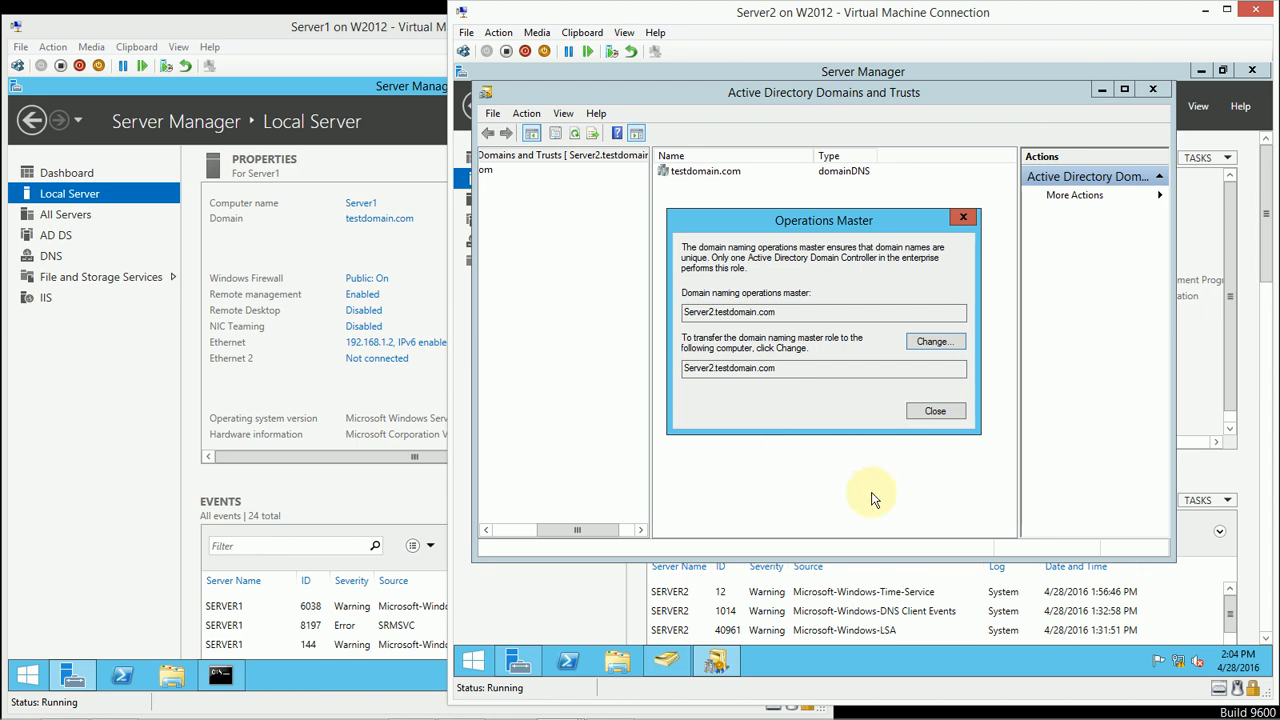
{"action": "left_click", "coordinate": [934, 411]}
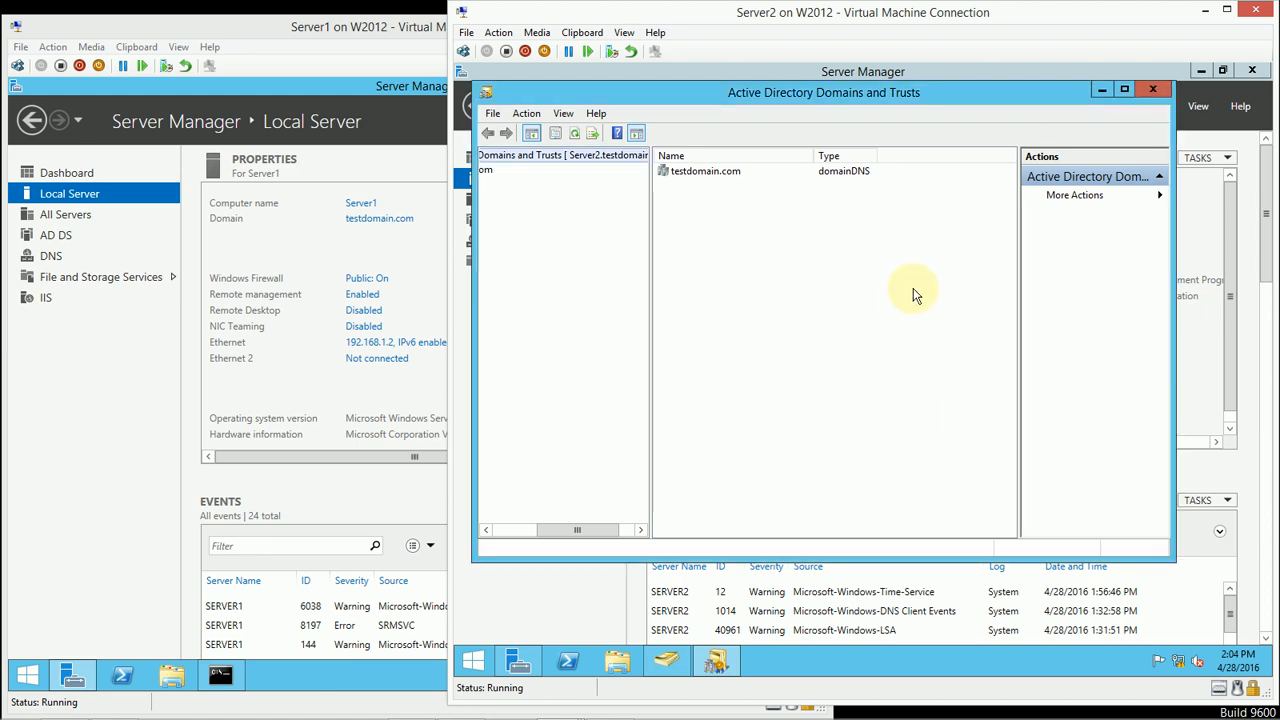
{"action": "left_click", "coordinate": [1097, 92]}
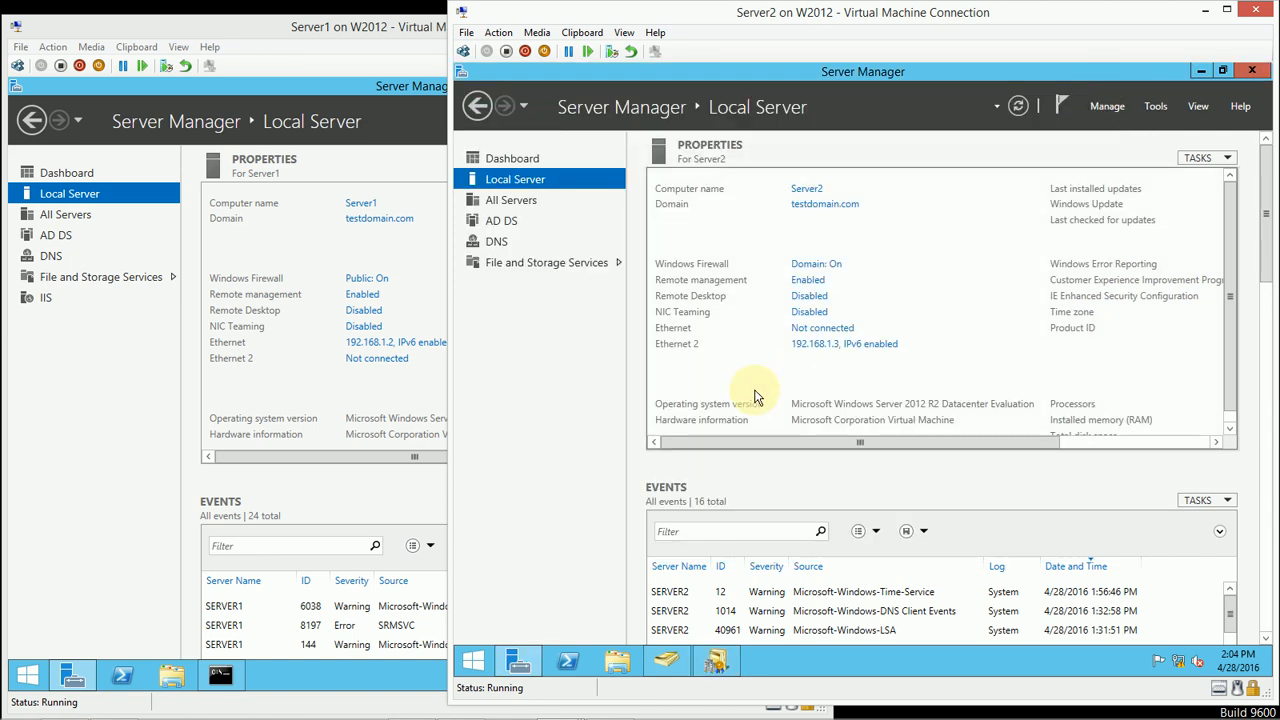
Step: Open an administrator Command Prompt and an empty Microsoft Management Console (mmc) on Server2
{"action": "right_click", "coordinate": [475, 665]}
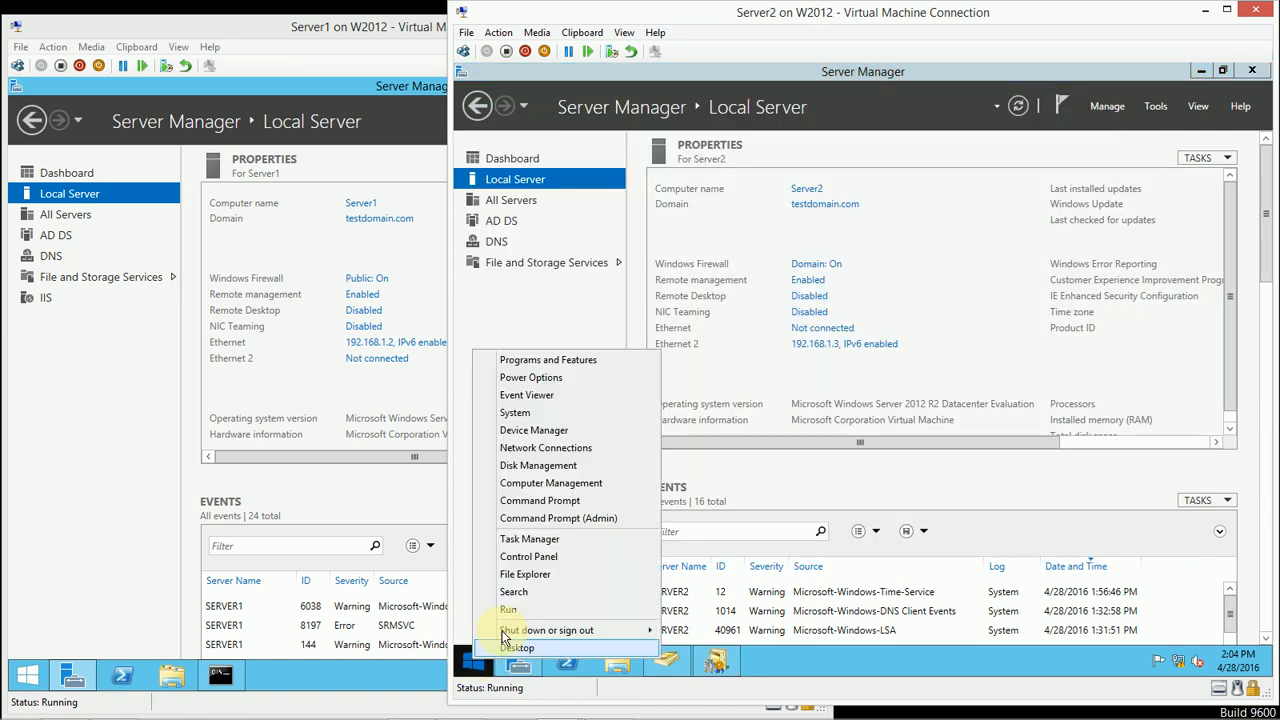
{"action": "left_click", "coordinate": [566, 512]}
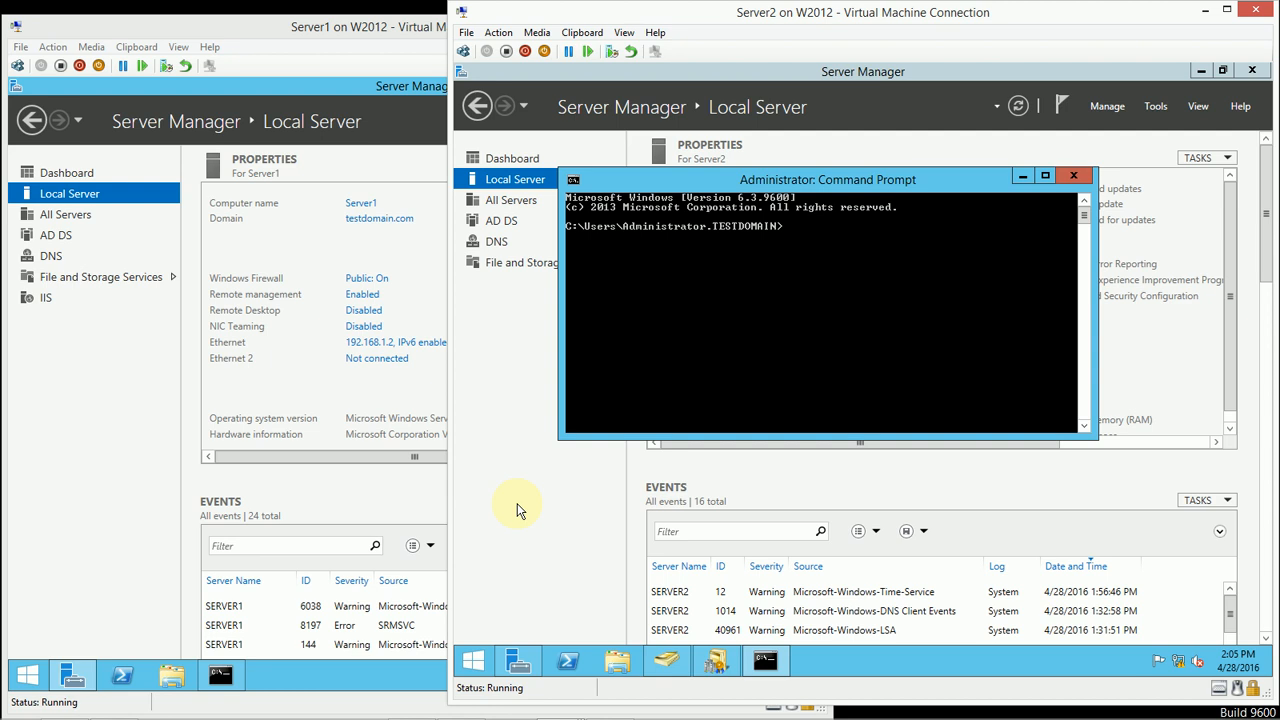
{"action": "right_click", "coordinate": [474, 656]}
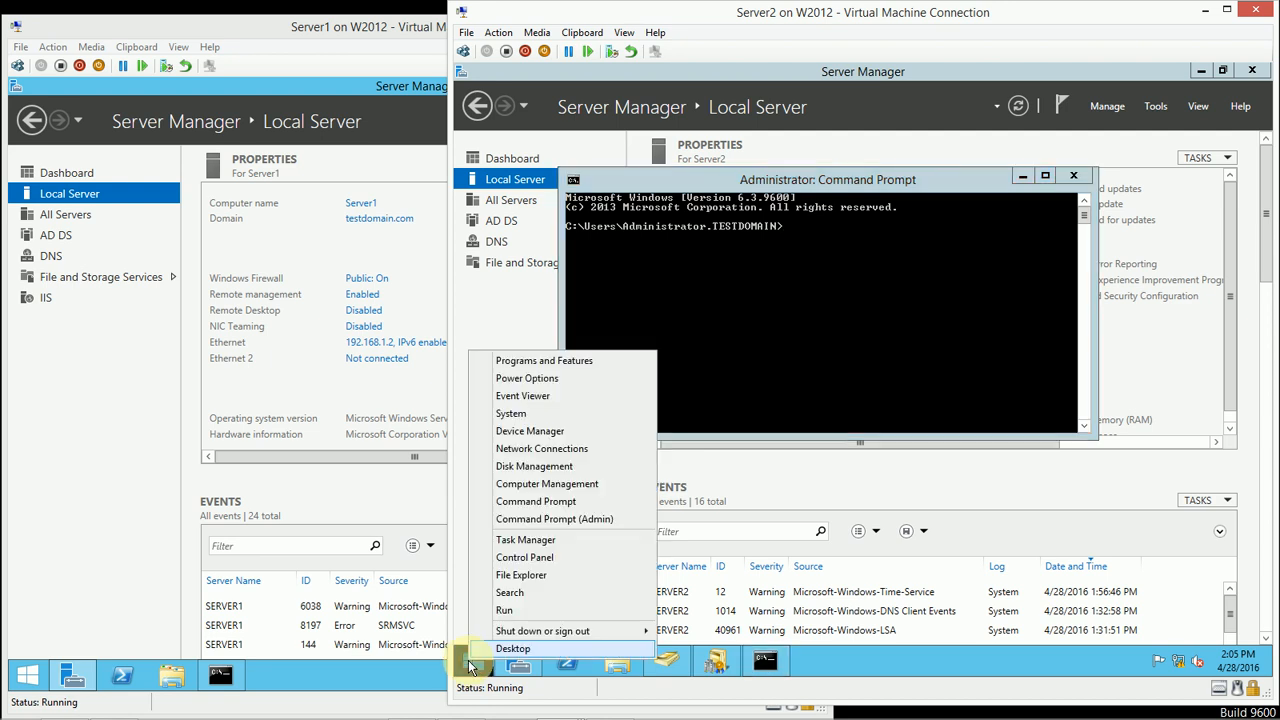
{"action": "left_click", "coordinate": [505, 611]}
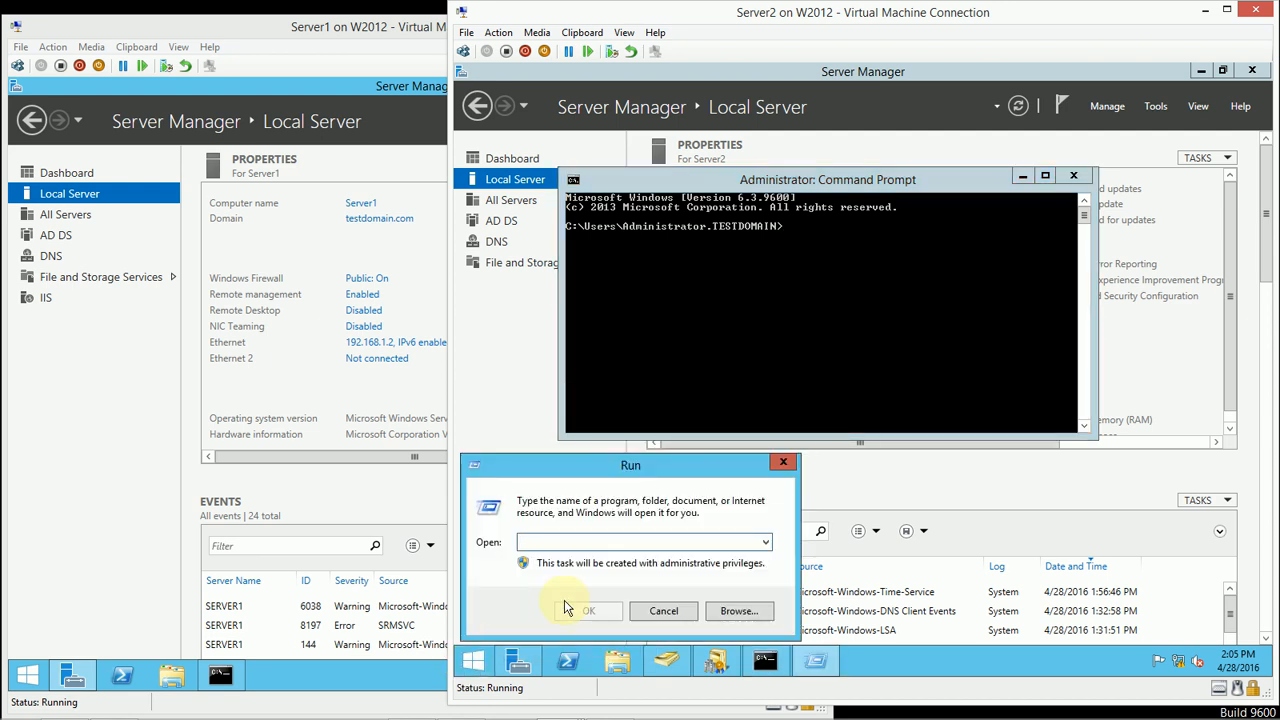
{"action": "type", "text": "mmc"}
{"action": "left_click", "coordinate": [586, 610]}
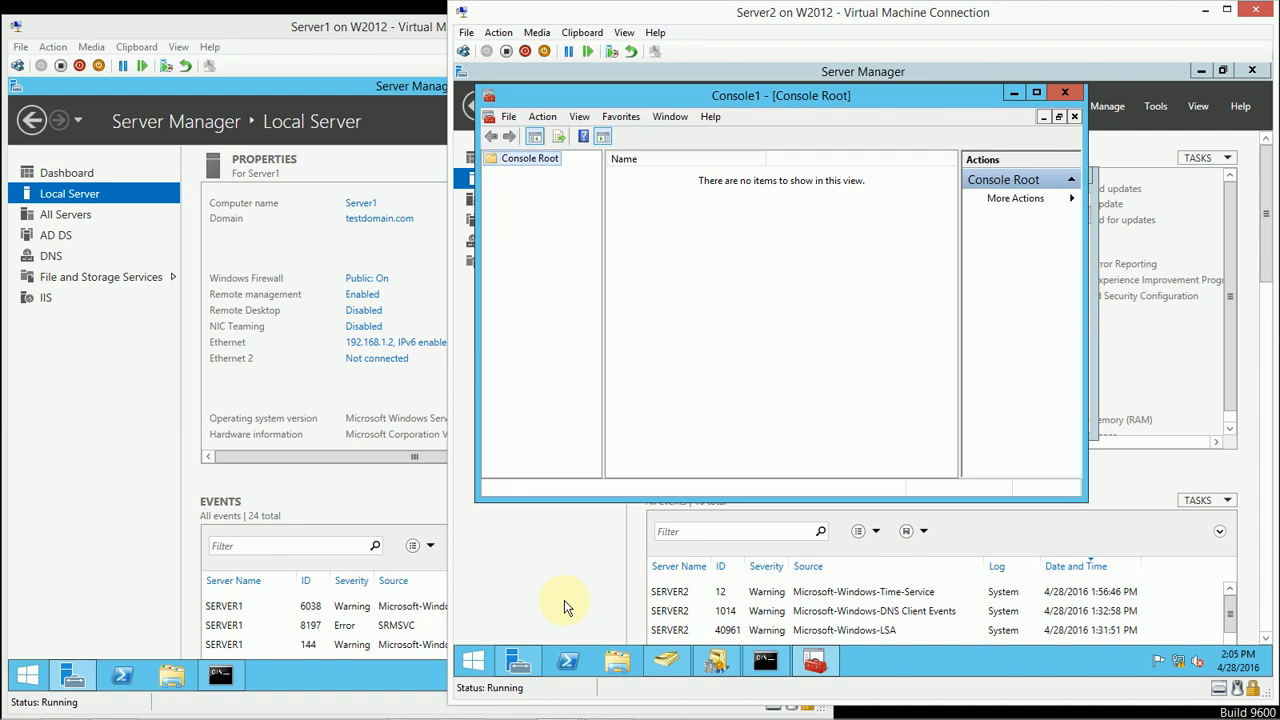
{"action": "right_click", "coordinate": [474, 658]}
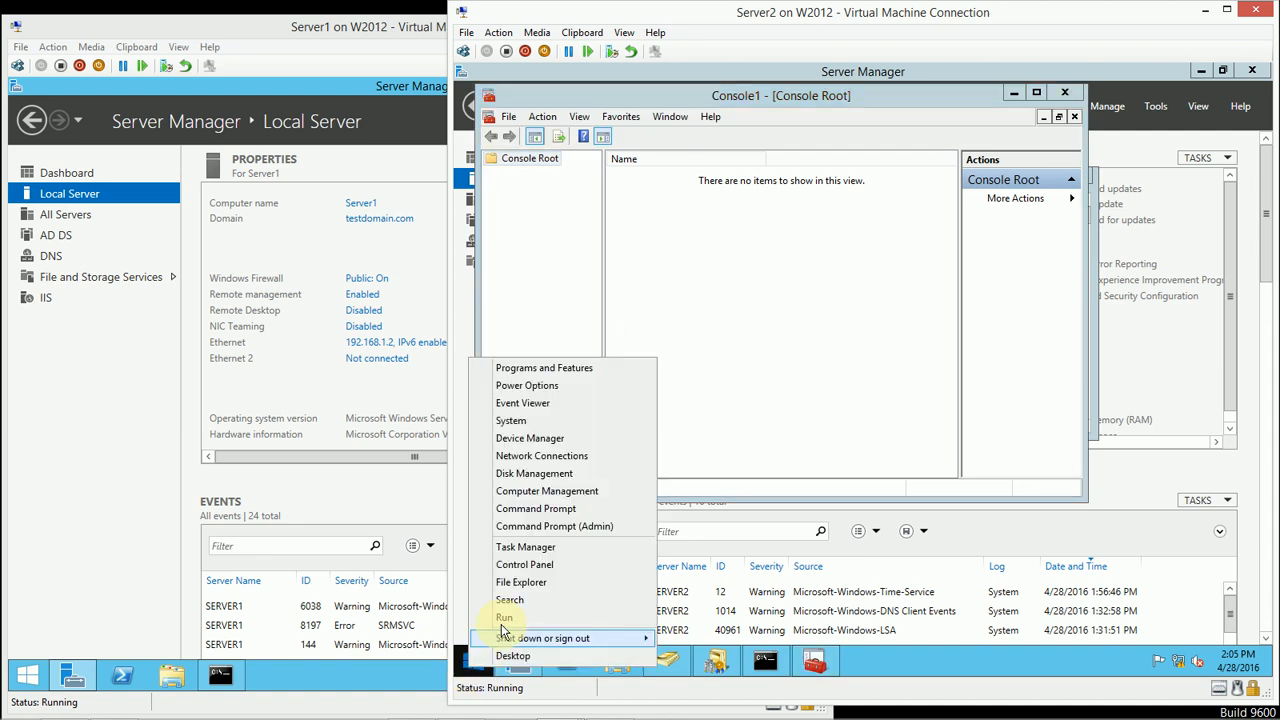
{"action": "left_click", "coordinate": [697, 204]}
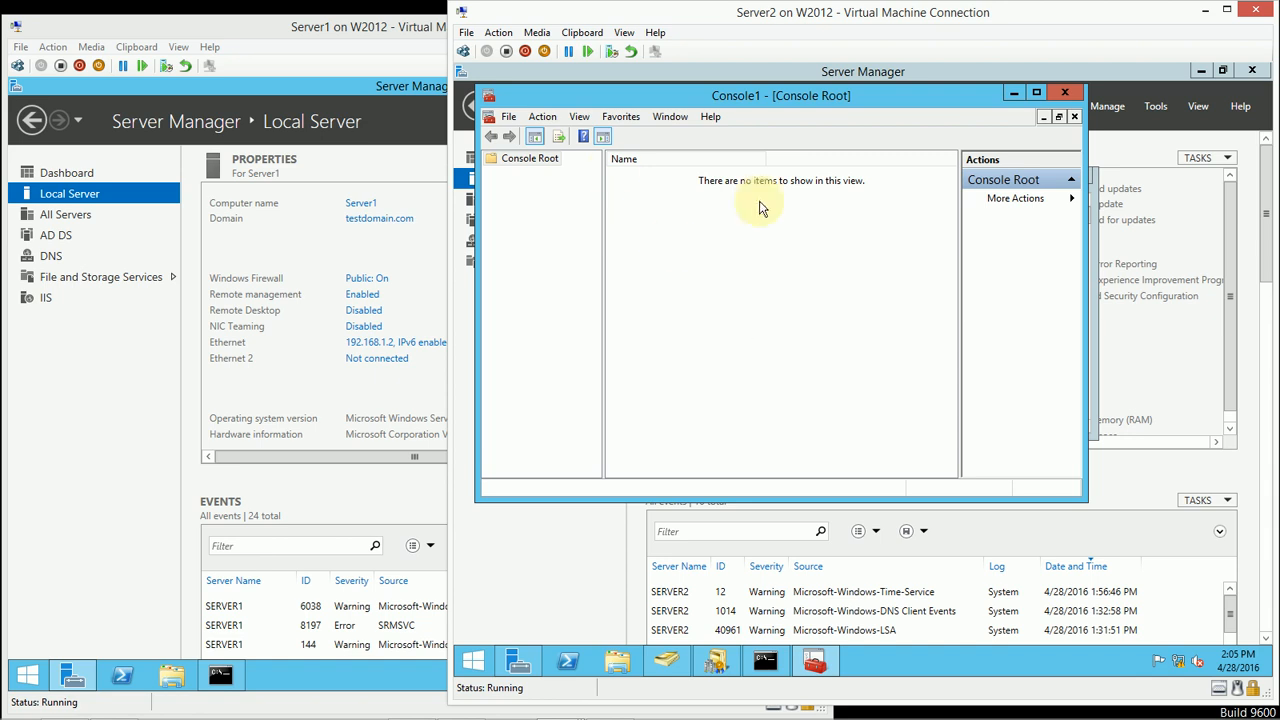
Step: Look through the available snap-ins for Console1 for an Active Directory Schema entry, and cancel the dialog
{"action": "left_click", "coordinate": [512, 118]}
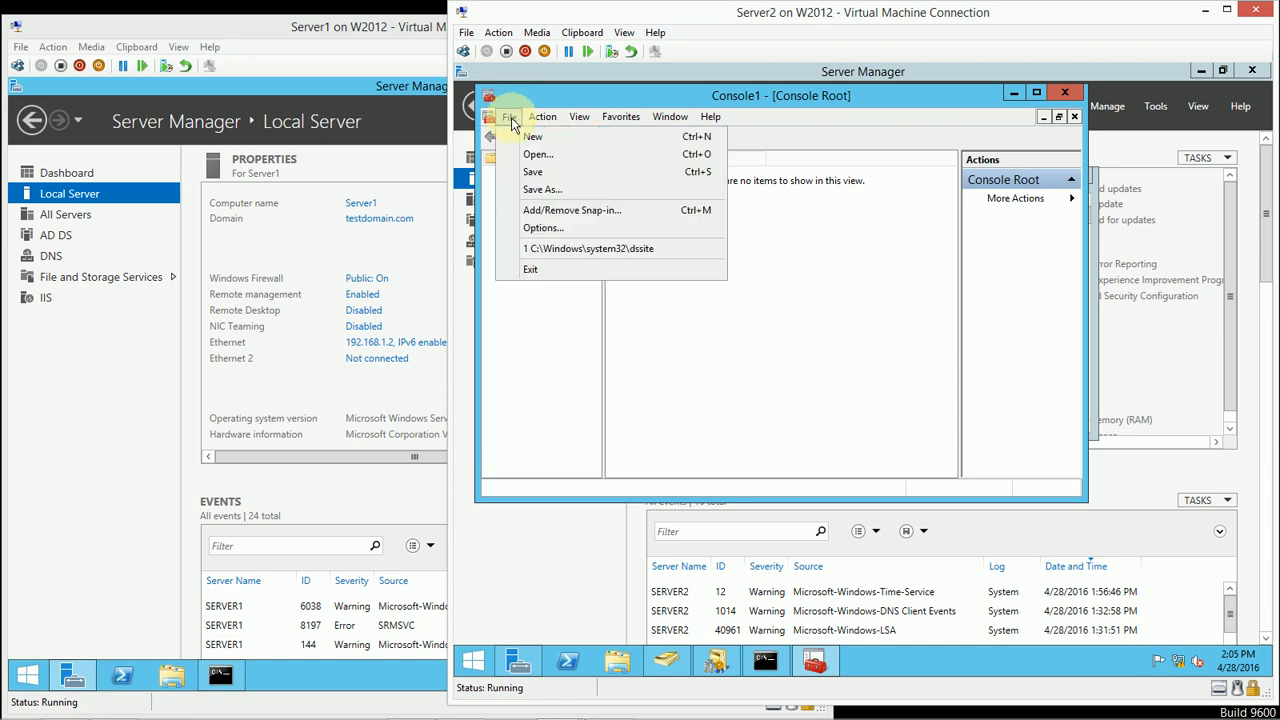
{"action": "left_click", "coordinate": [563, 212]}
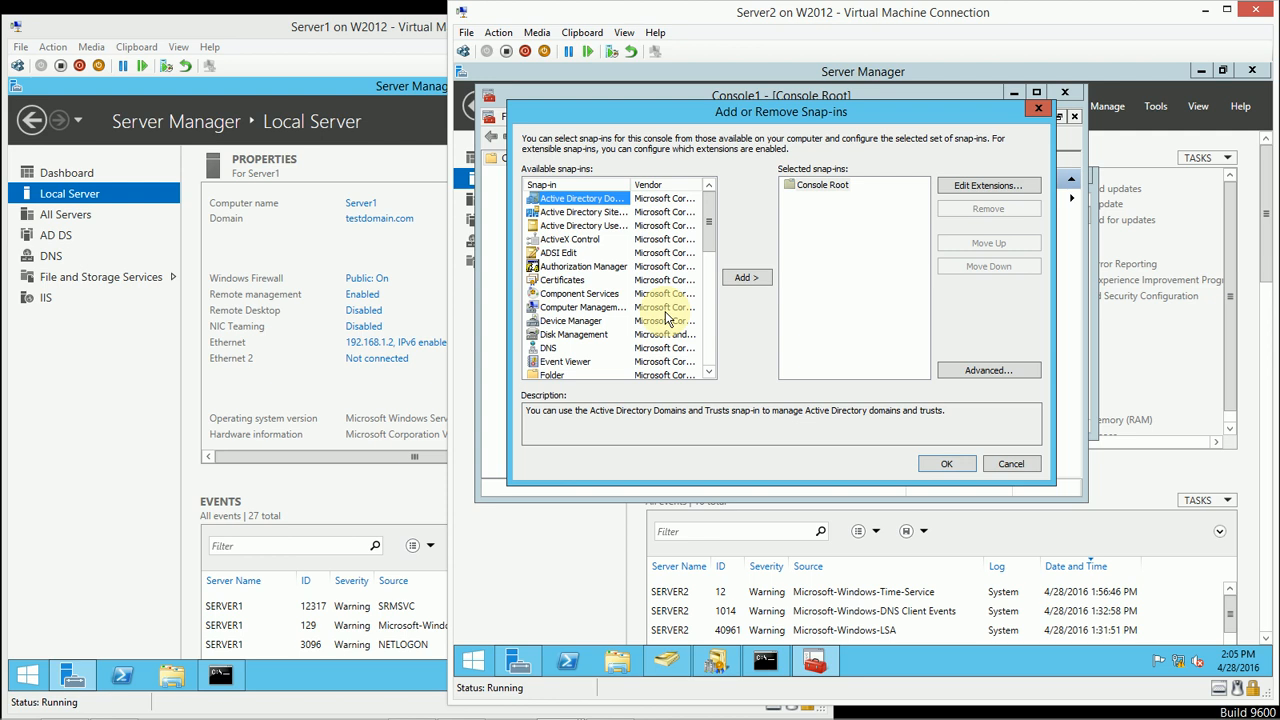
{"action": "left_click", "coordinate": [1033, 468]}
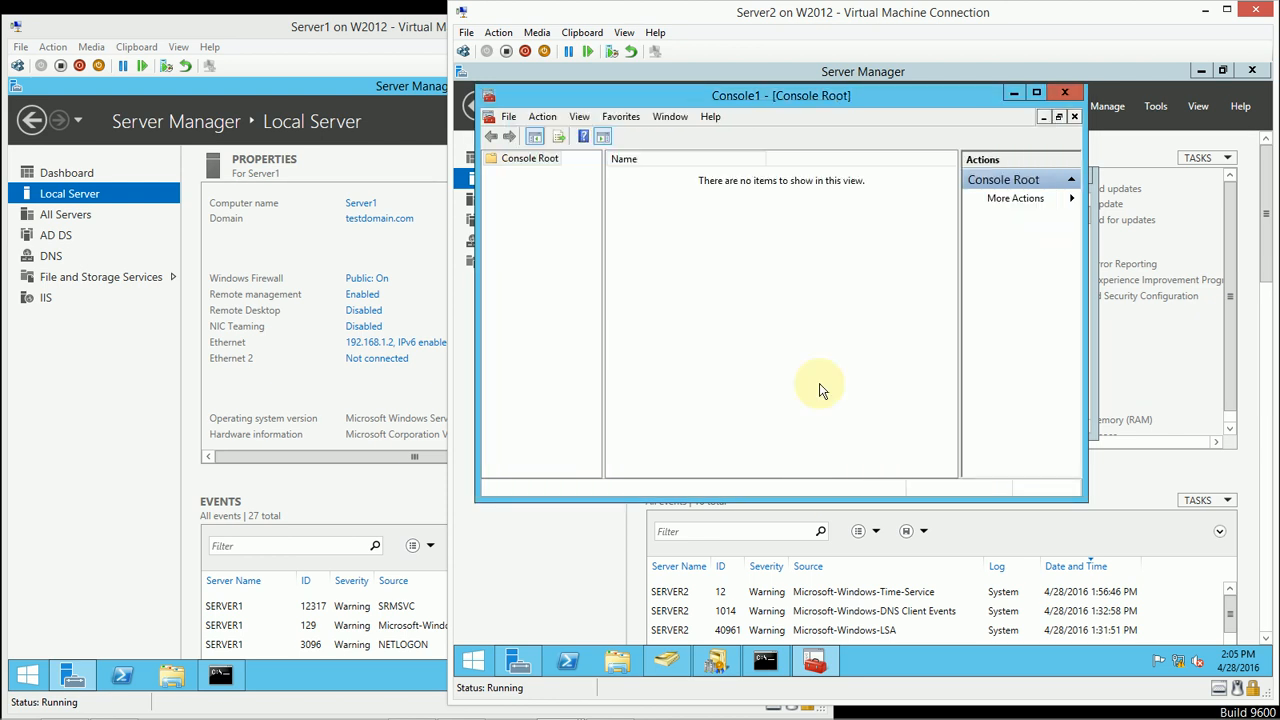
Step: Register the schema management library from the Command Prompt with regsvr32 schmmgmt.dll, and dismiss the resulting message
{"action": "left_click", "coordinate": [783, 656]}
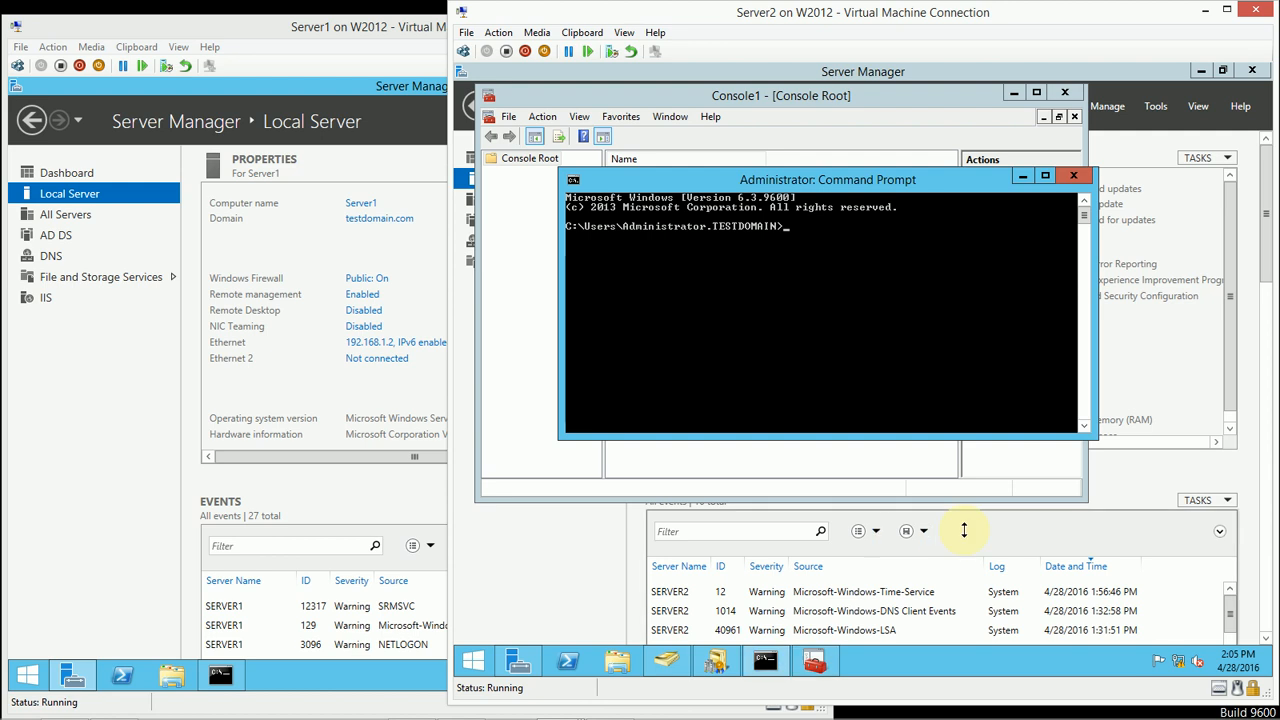
{"action": "type", "text": "regsvr32 schmmgmt.dll"}
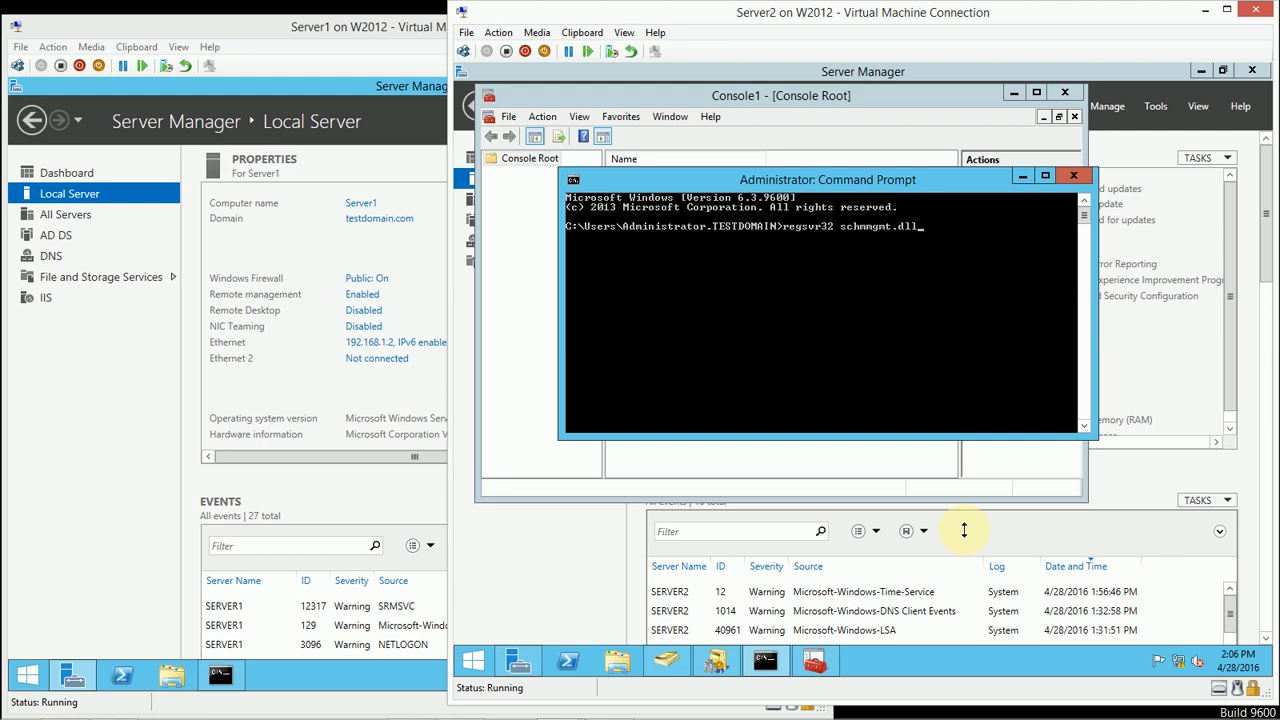
{"action": "key", "text": "Return"}
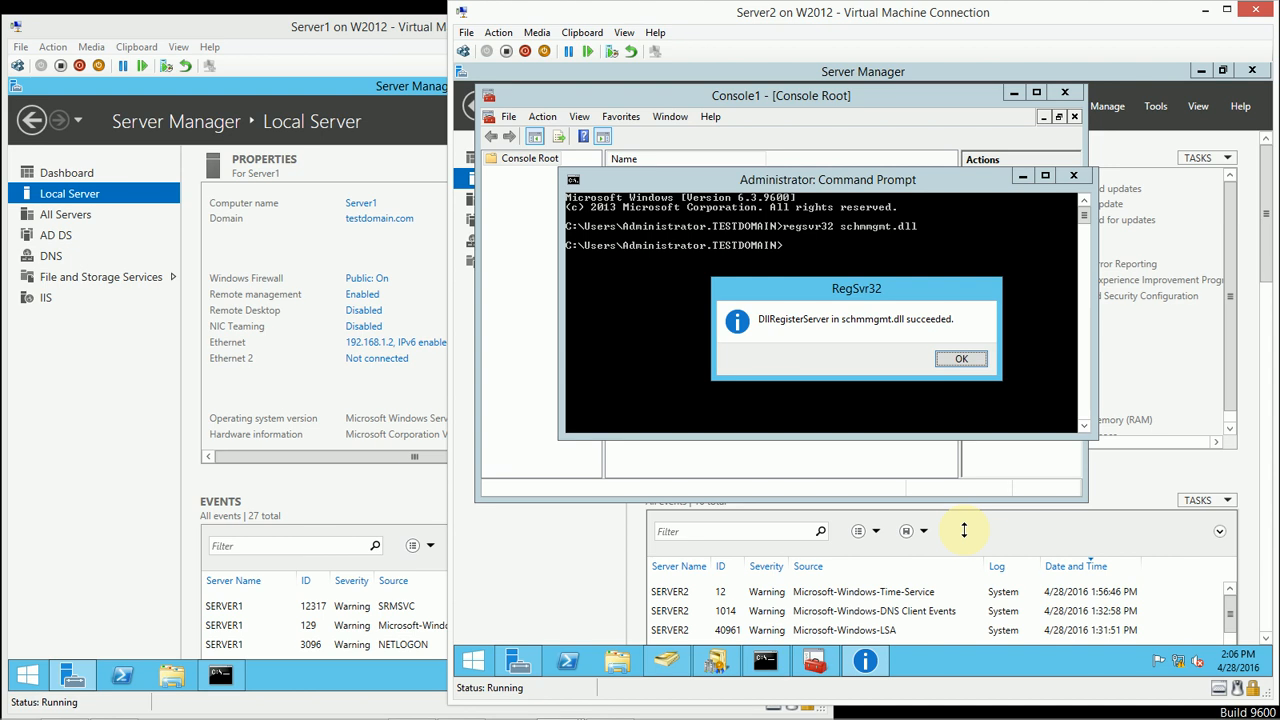
{"action": "left_click", "coordinate": [960, 358]}
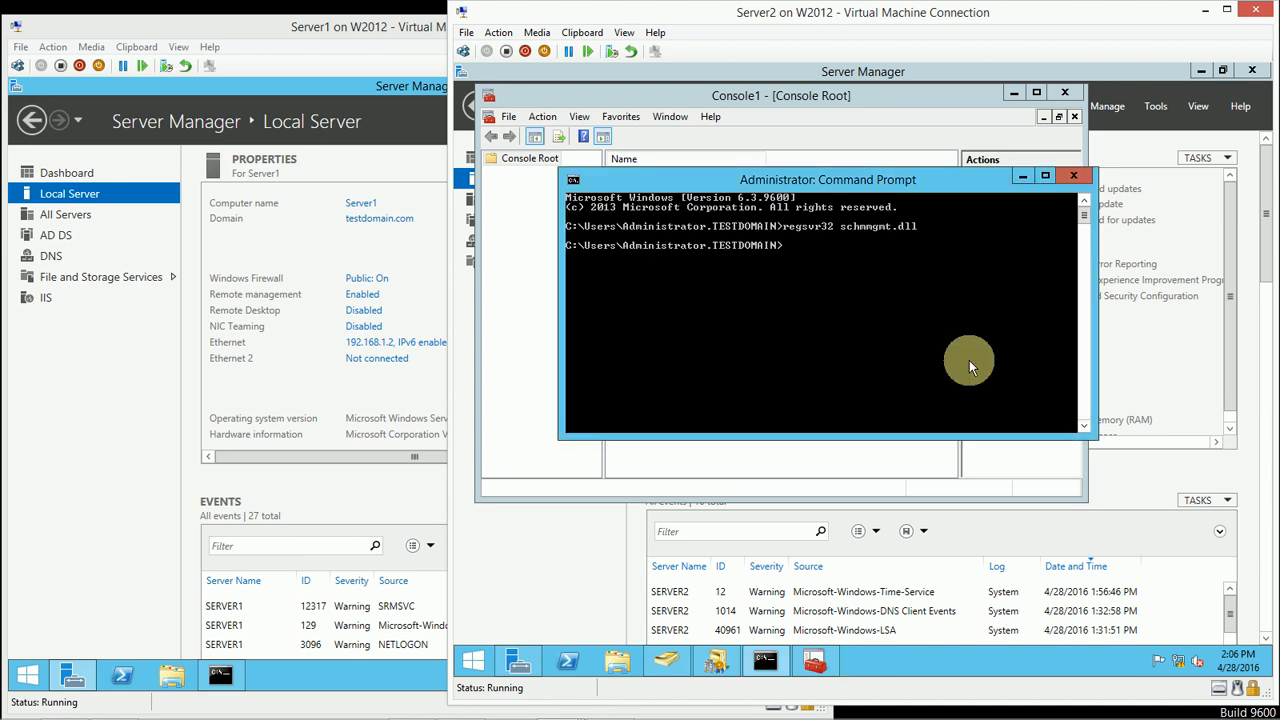
Step: Add the Active Directory Schema snap-in to Console1, widening the snap-in name column to read the full entry names
{"action": "left_click", "coordinate": [509, 117]}
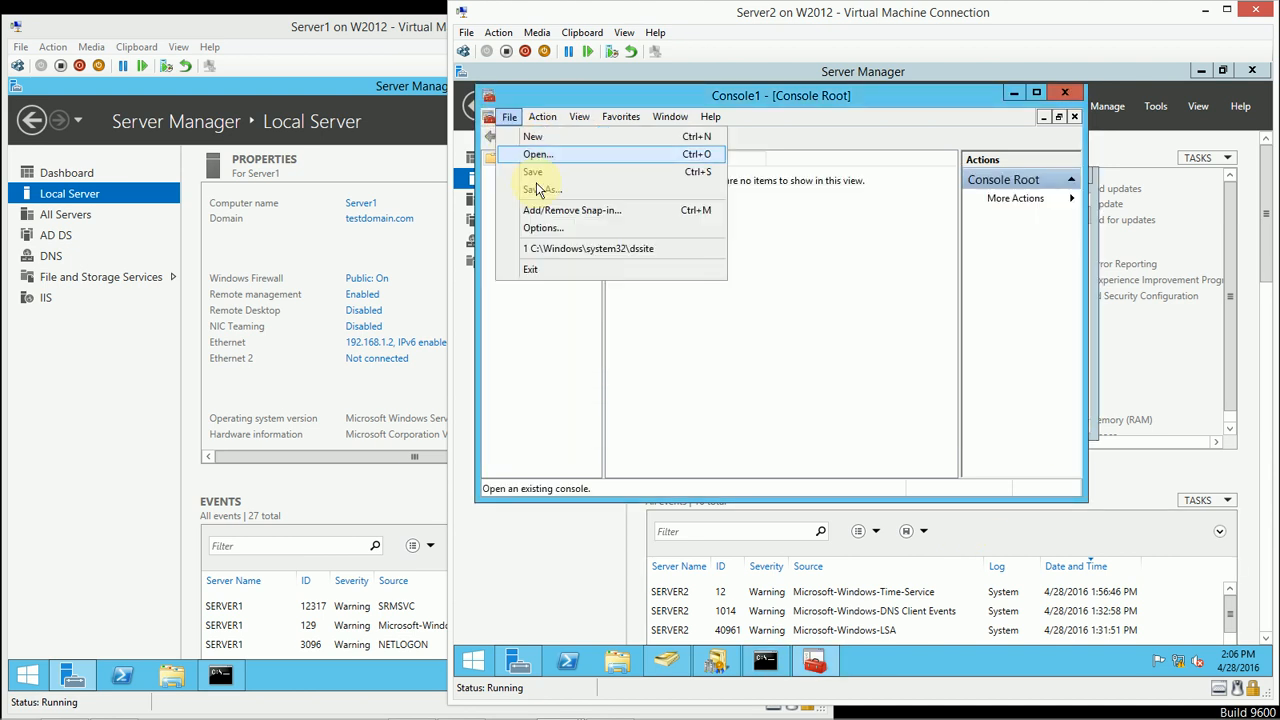
{"action": "left_click", "coordinate": [548, 212]}
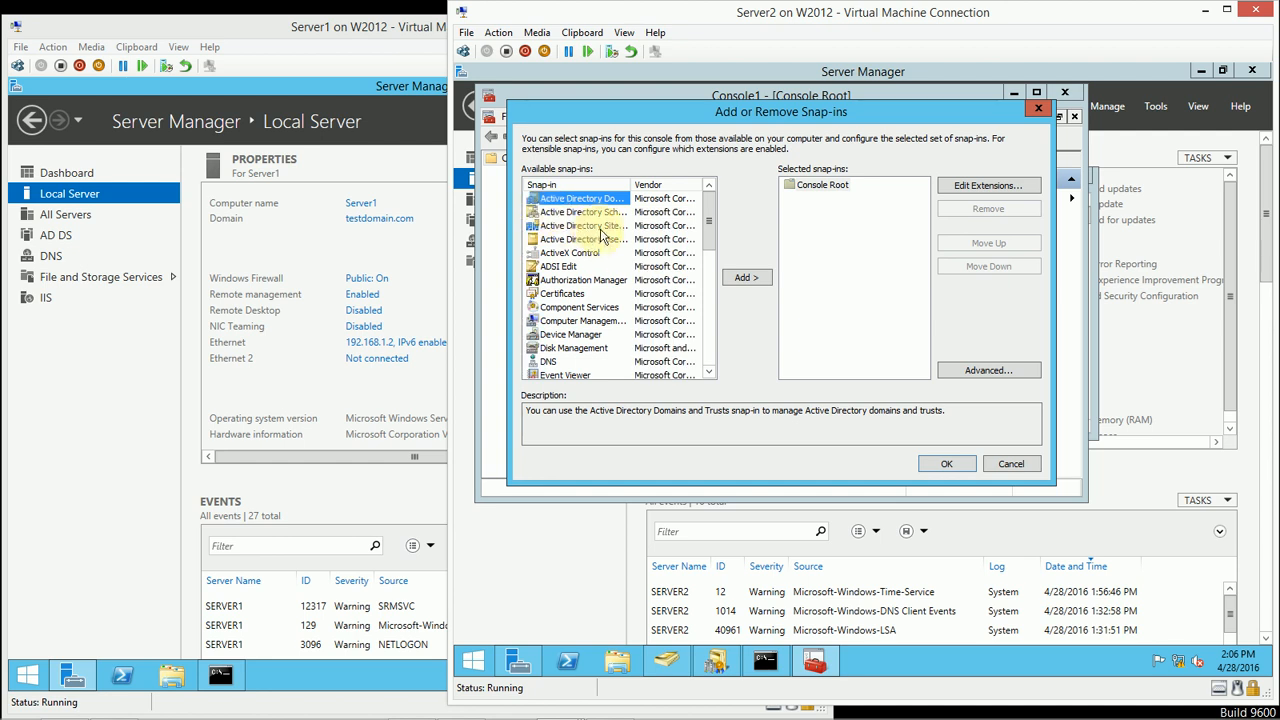
{"action": "left_click", "coordinate": [594, 228]}
{"action": "left_click", "coordinate": [585, 212]}
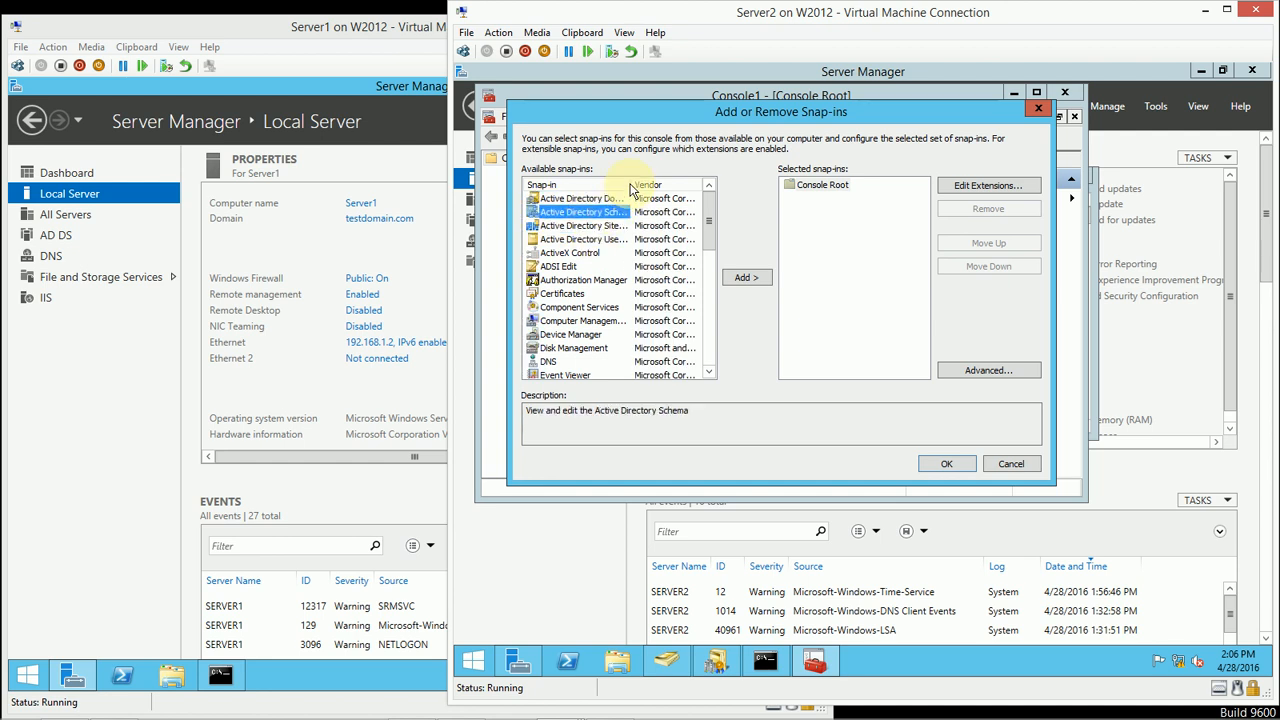
{"action": "left_click_drag", "start_coordinate": [650, 183], "coordinate": [660, 184]}
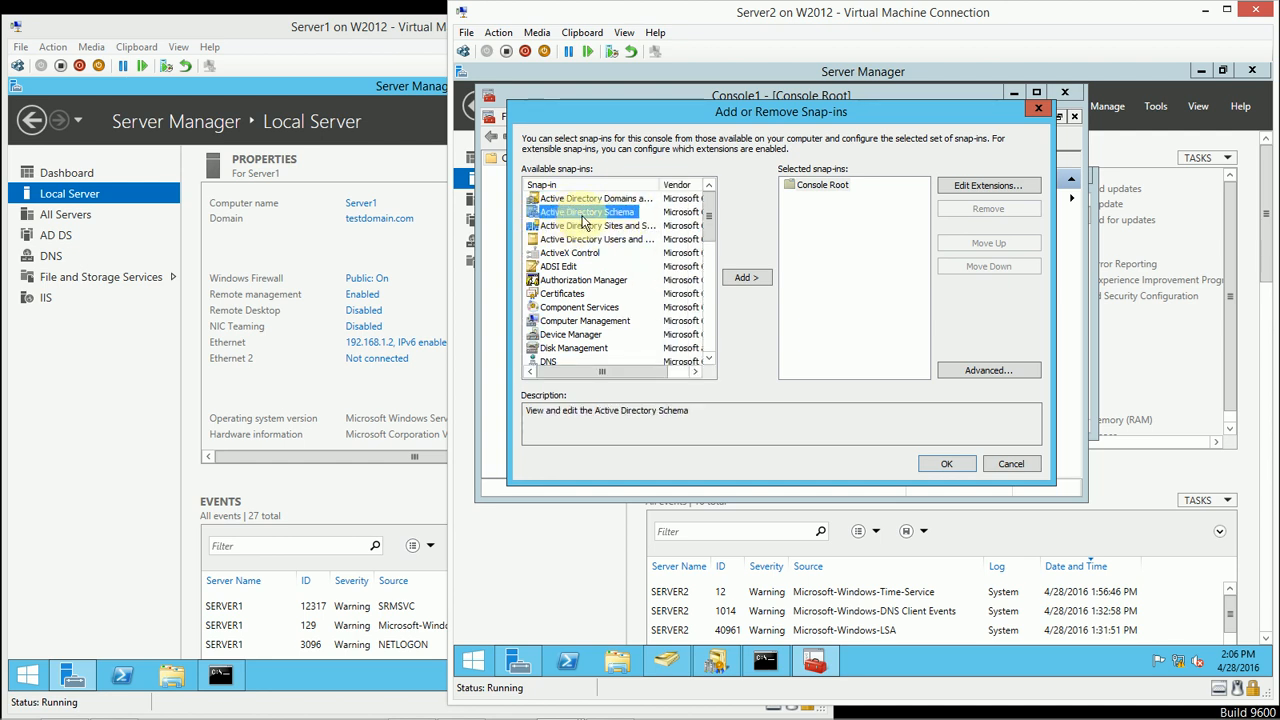
{"action": "left_click", "coordinate": [740, 277]}
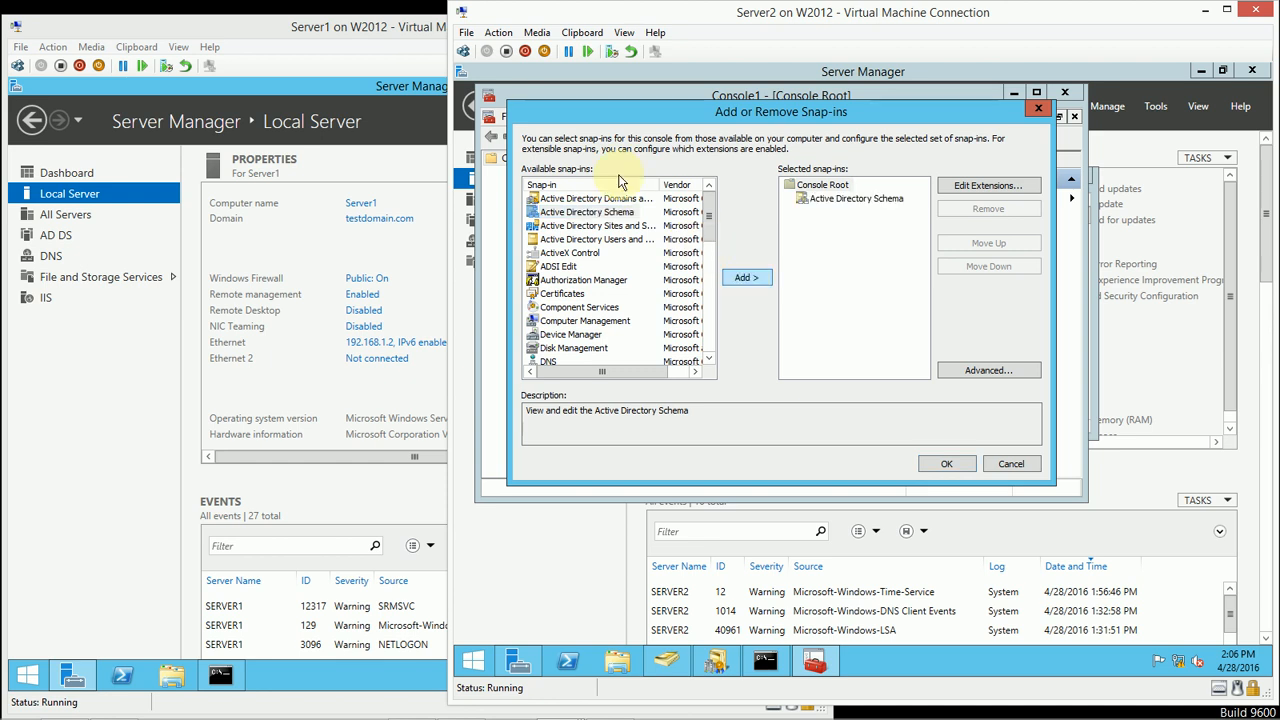
{"action": "left_click", "coordinate": [932, 469]}
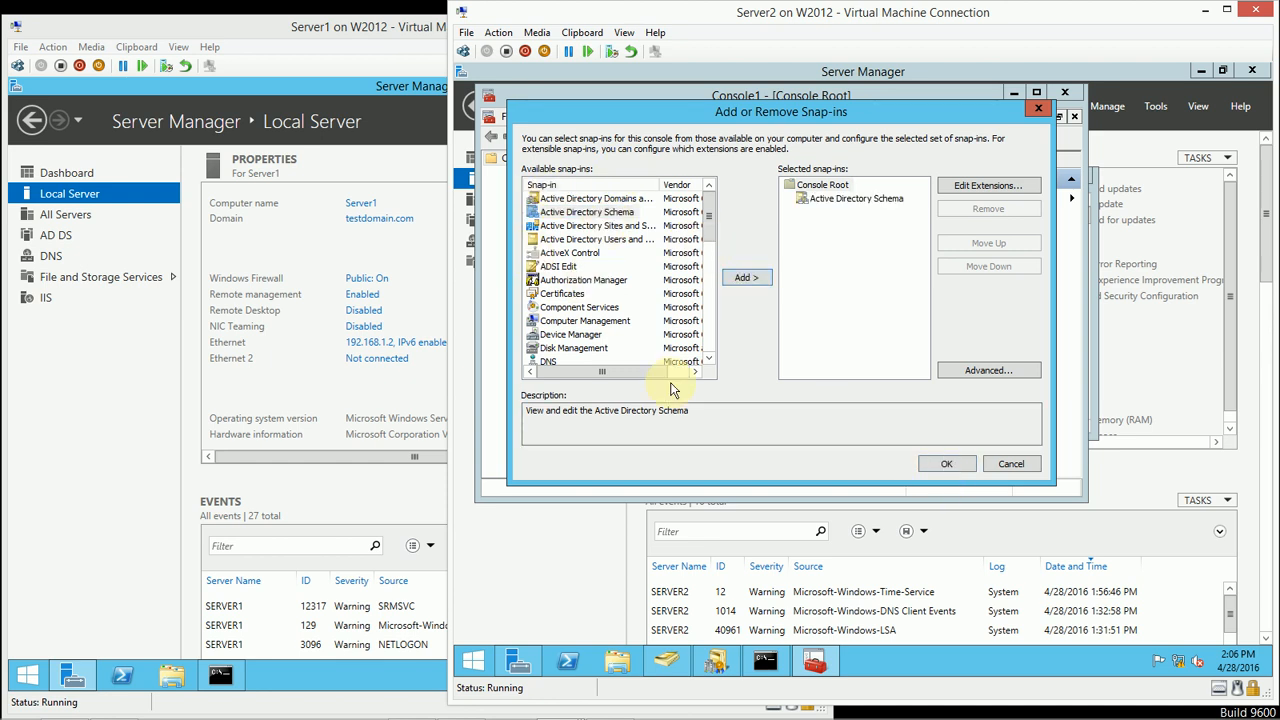
{"action": "left_click", "coordinate": [930, 466]}
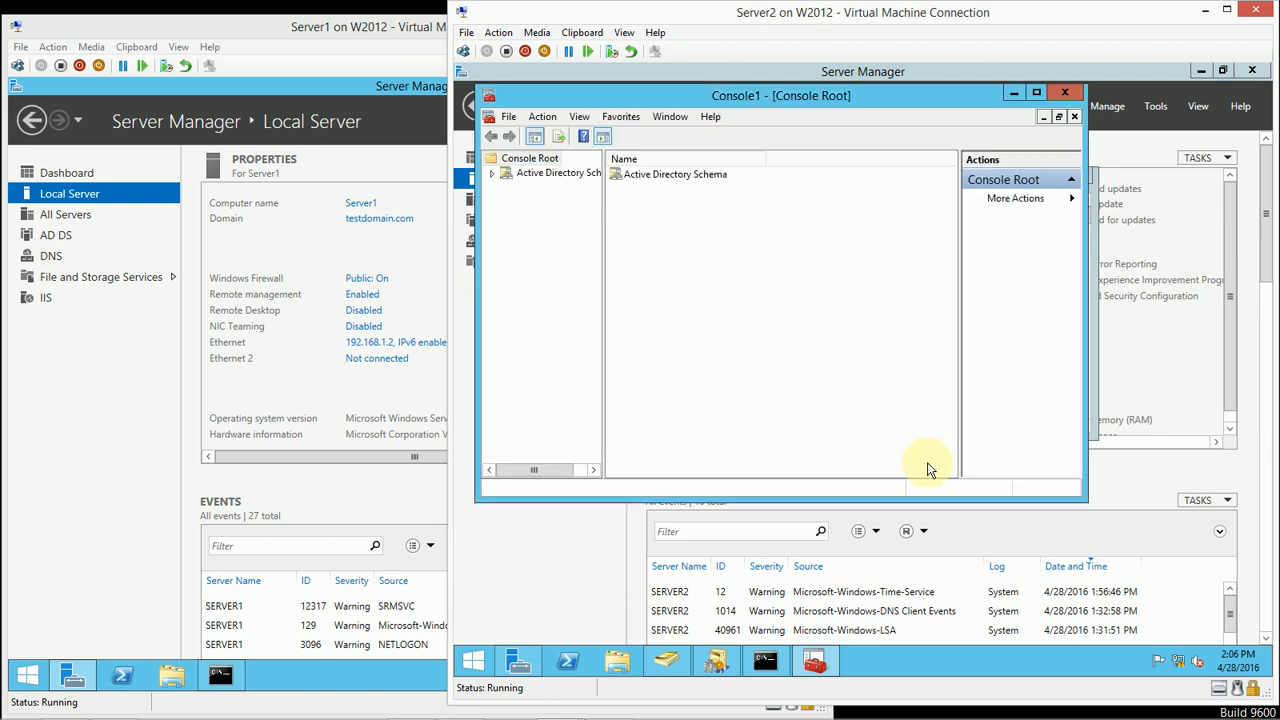
Step: Maximize Console1, widen its tree pane, and examine the Classes and Attributes of the Active Directory Schema
{"action": "left_click", "coordinate": [1037, 95]}
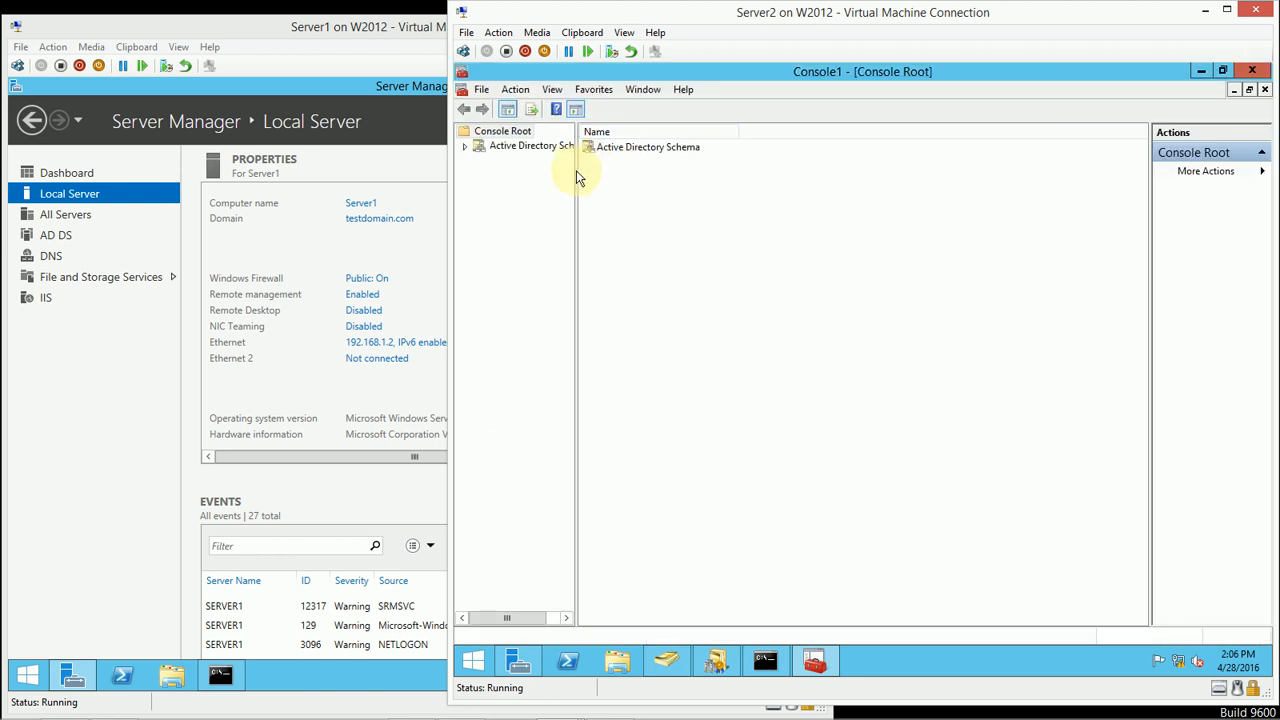
{"action": "left_click_drag", "start_coordinate": [576, 170], "coordinate": [717, 173]}
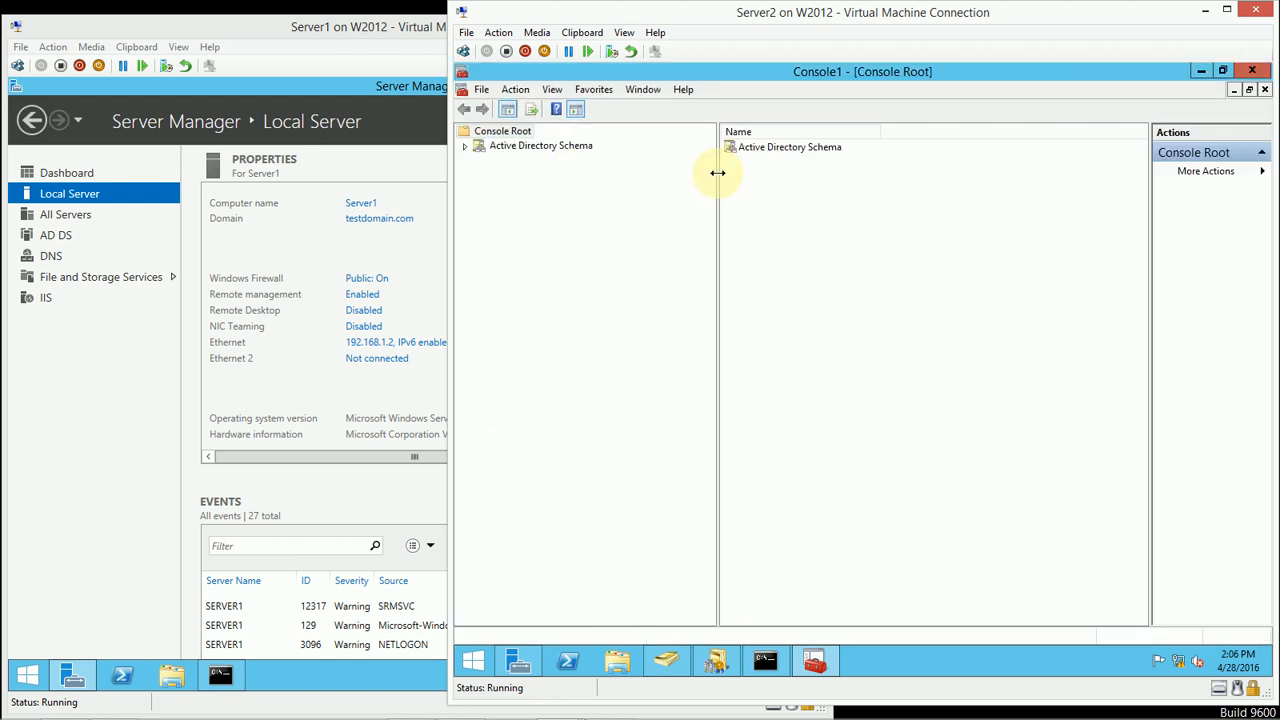
{"action": "left_click", "coordinate": [497, 147]}
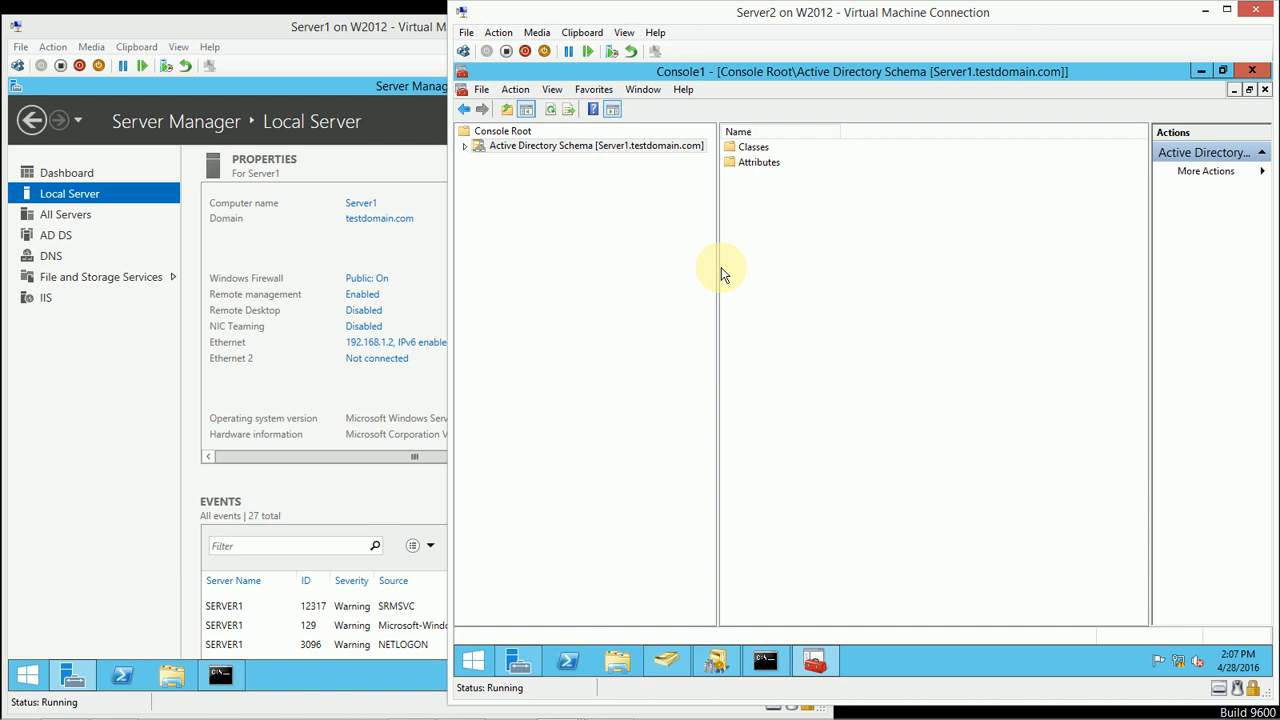
{"action": "left_click", "coordinate": [465, 147]}
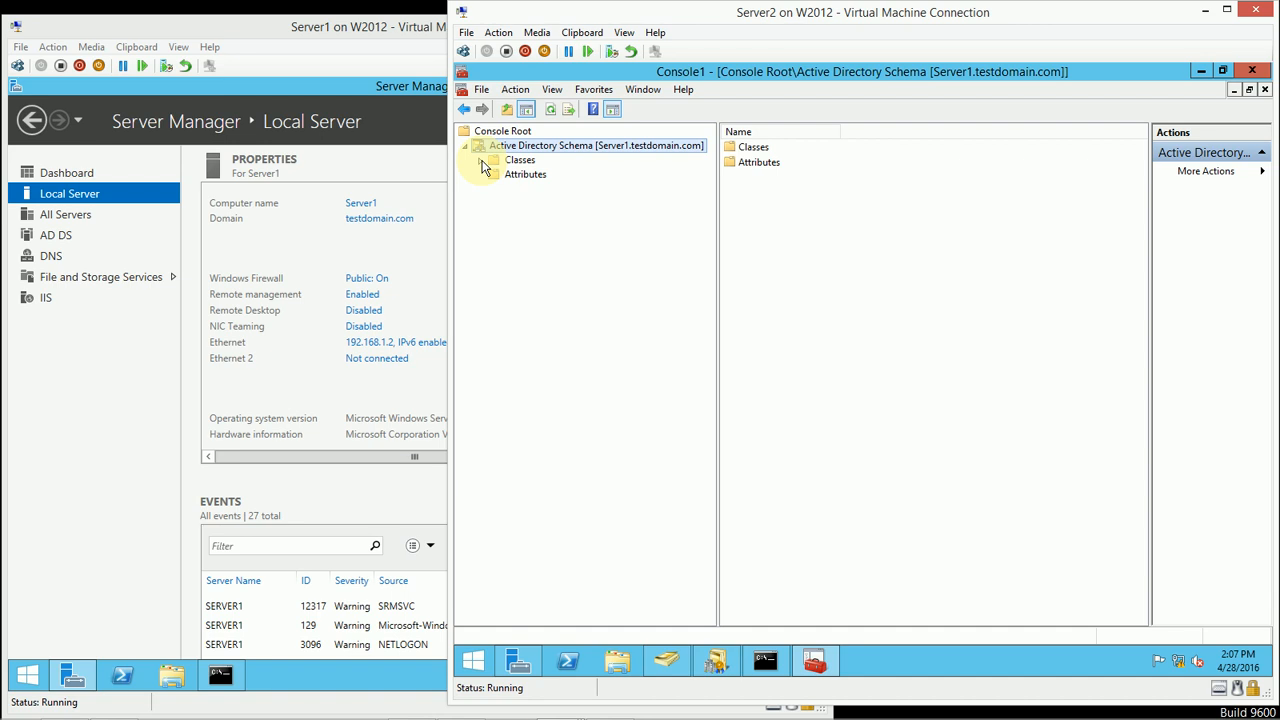
{"action": "left_click", "coordinate": [480, 160]}
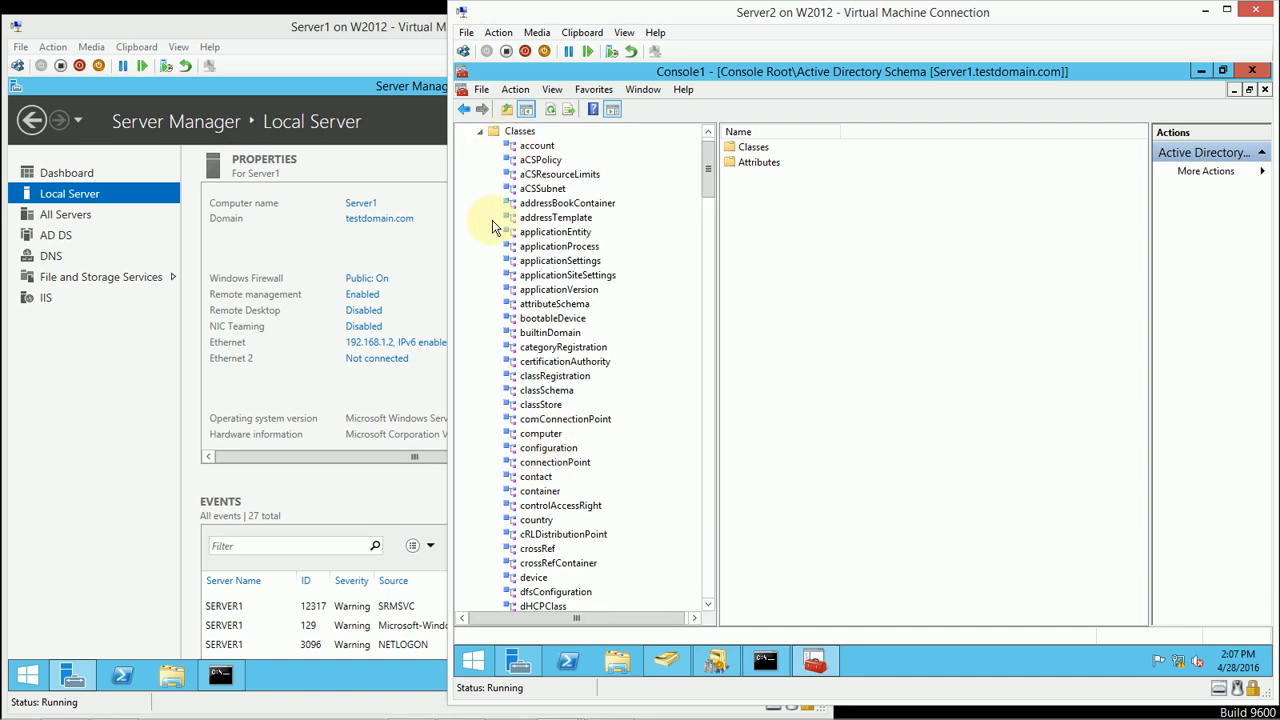
{"action": "left_click", "coordinate": [480, 131]}
{"action": "left_click", "coordinate": [517, 180]}
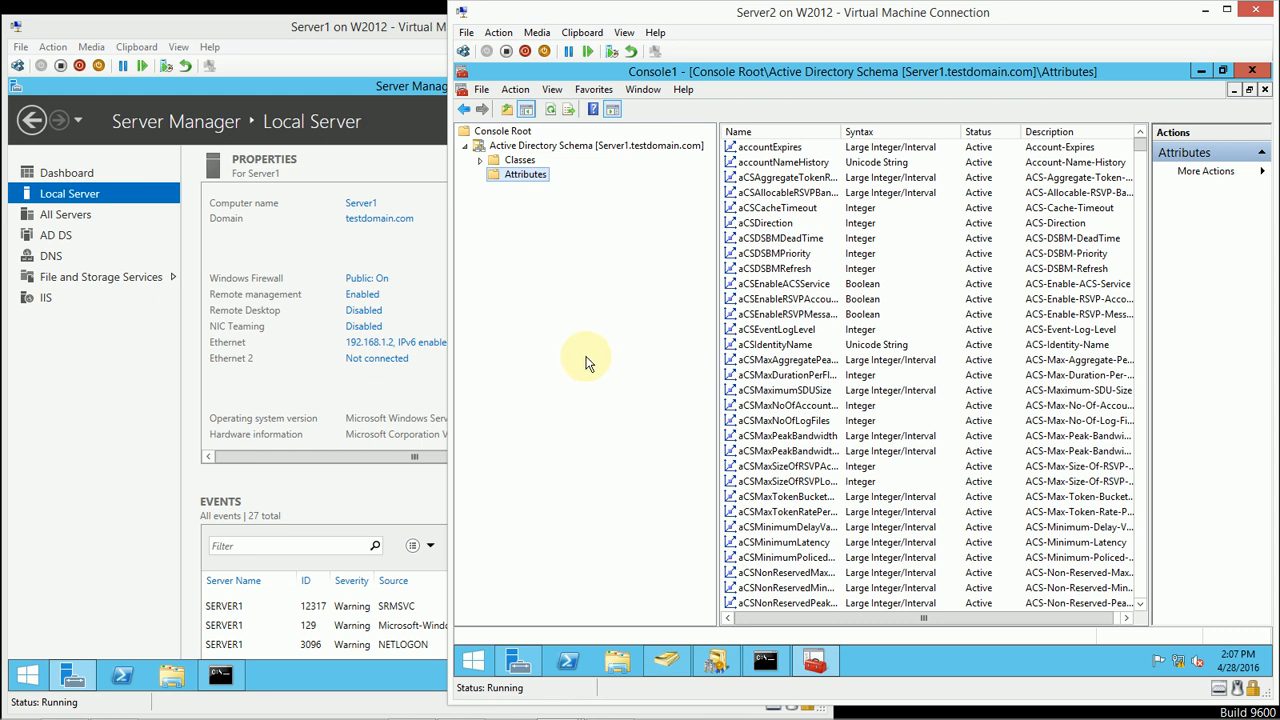
{"action": "left_click", "coordinate": [480, 160]}
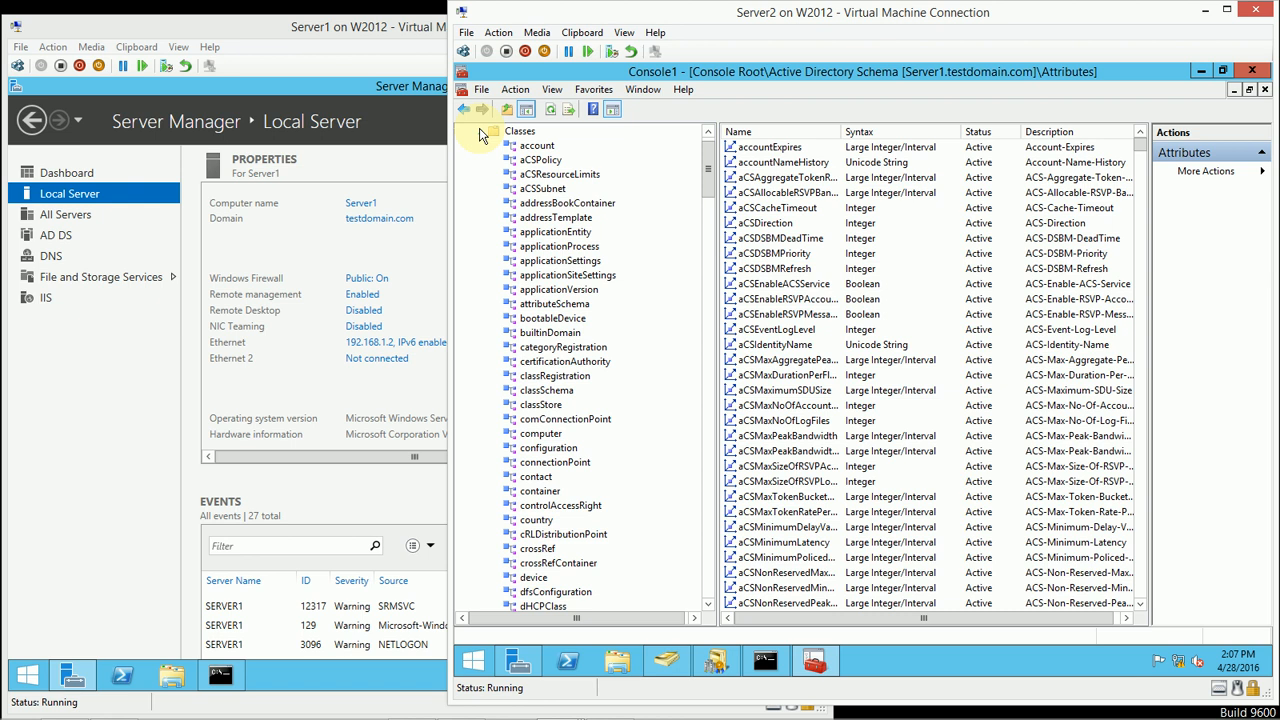
{"action": "left_click", "coordinate": [480, 133]}
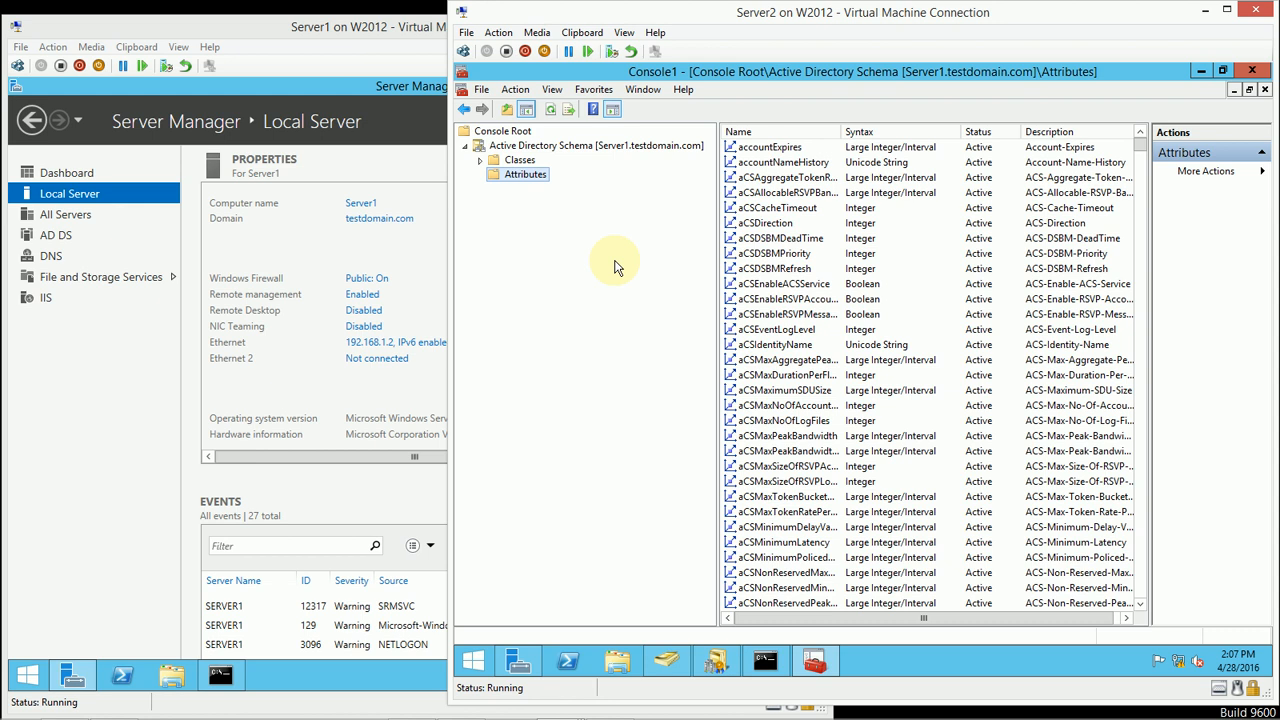
Step: Change the Active Directory Schema snap-in's domain controller to Server2.testdomain.com and dismiss the resulting message
{"action": "left_click", "coordinate": [543, 148]}
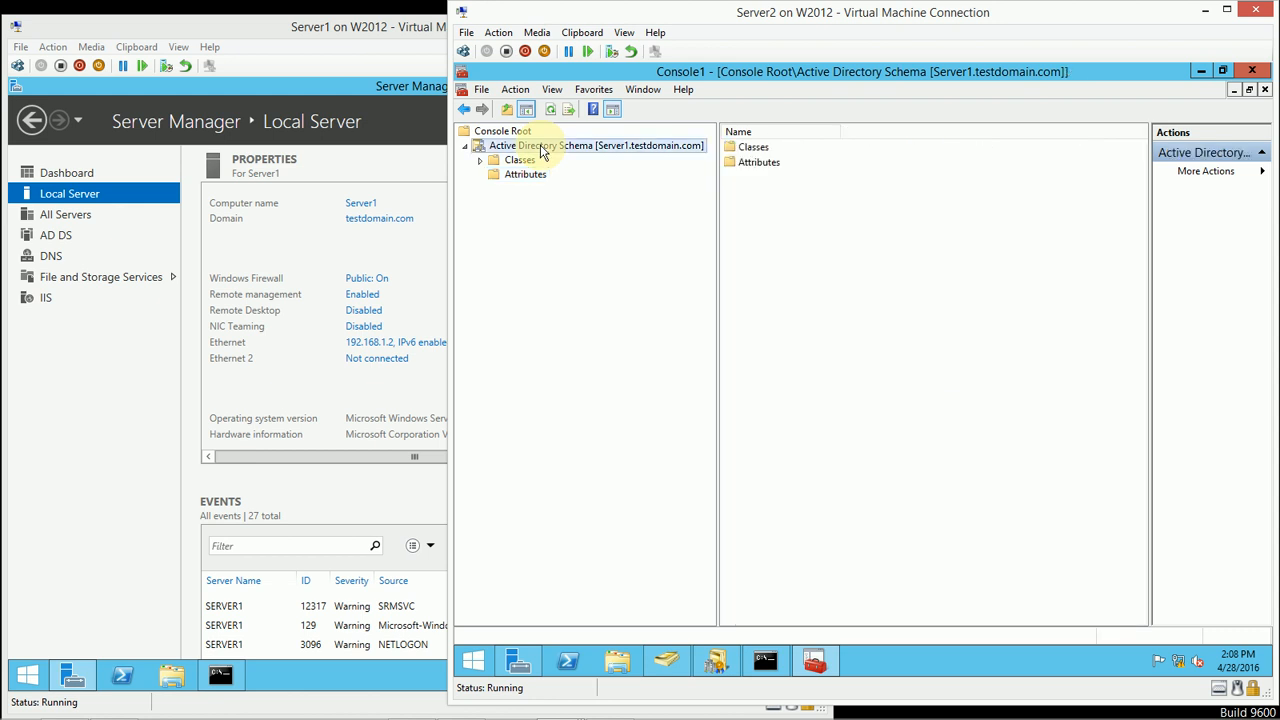
{"action": "right_click", "coordinate": [543, 150]}
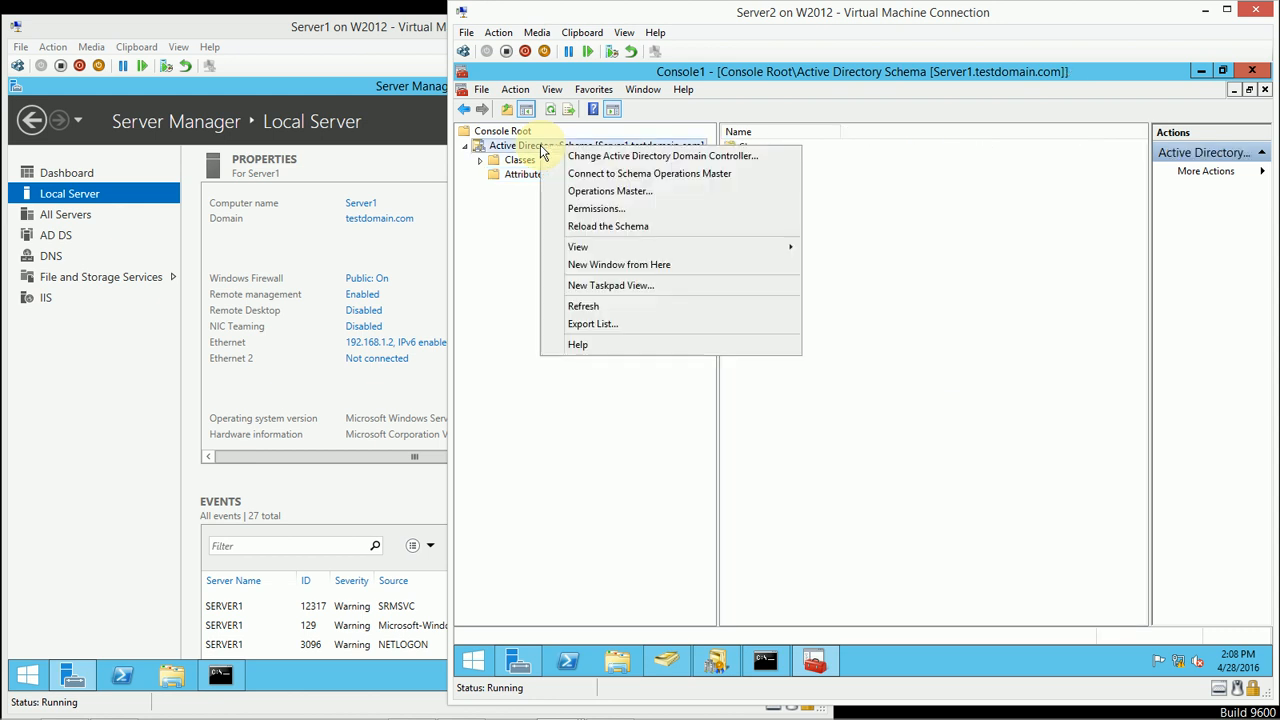
{"action": "left_click", "coordinate": [758, 164]}
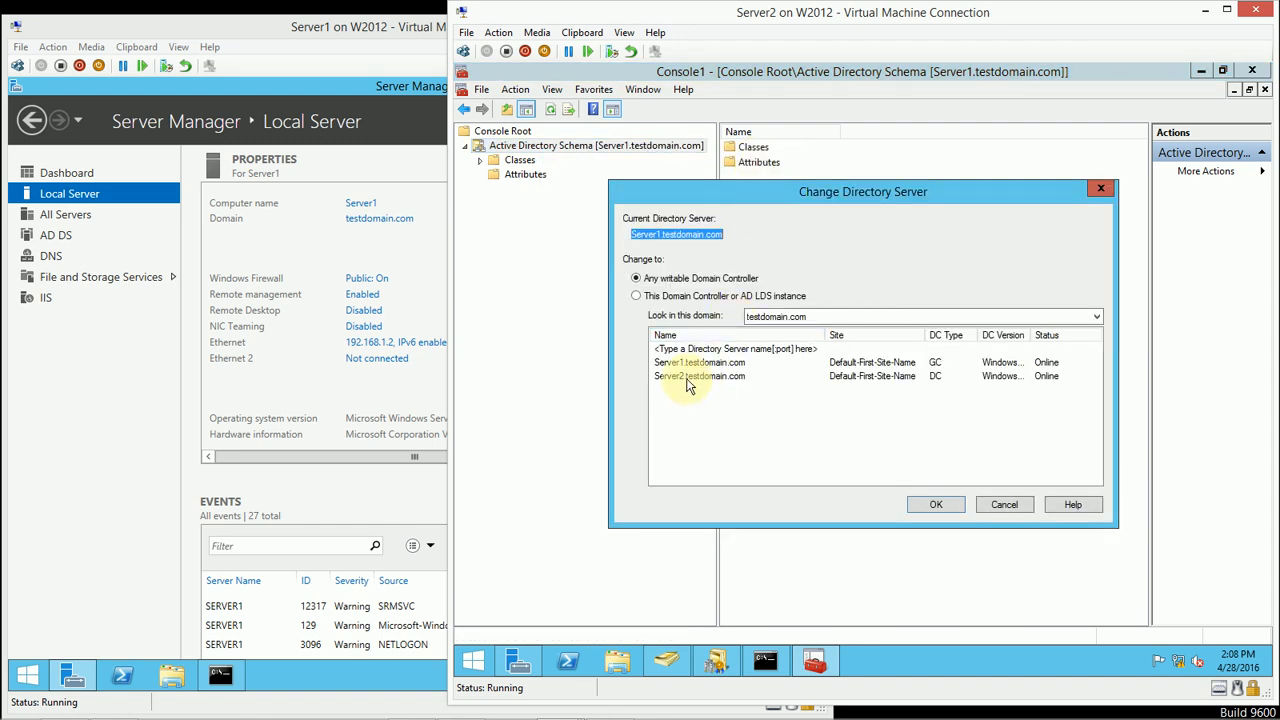
{"action": "left_click", "coordinate": [687, 378]}
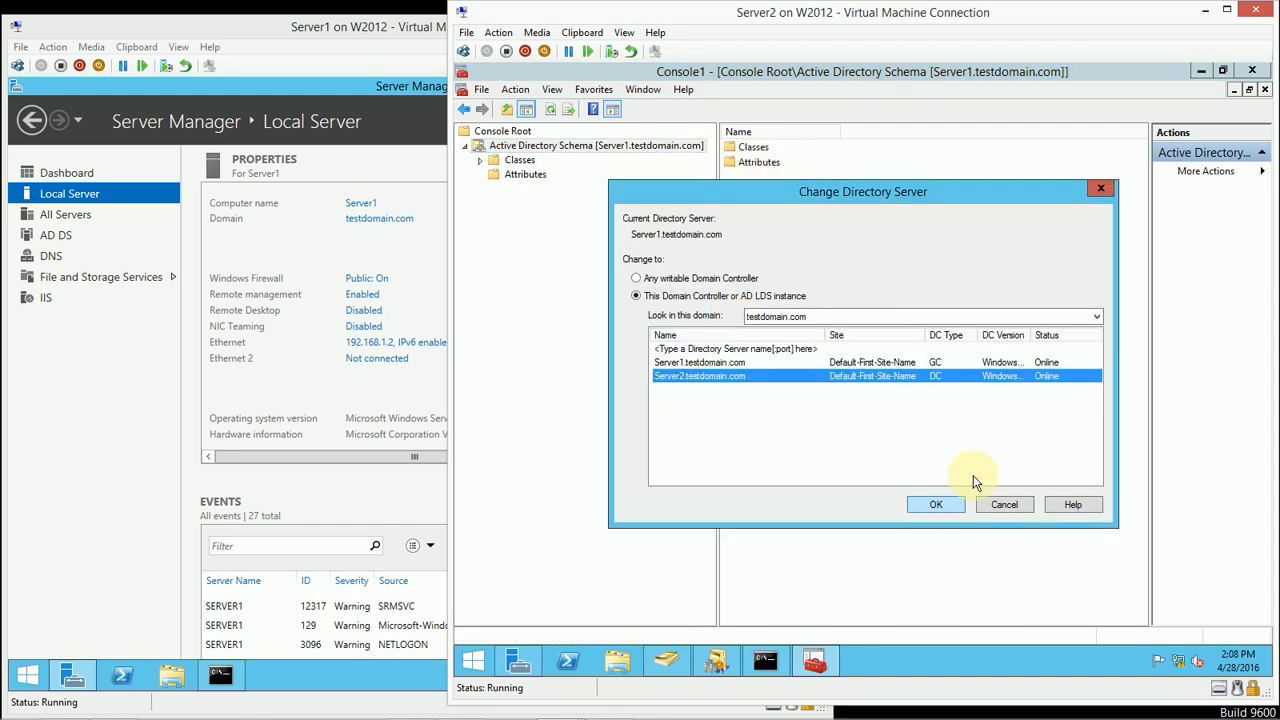
{"action": "left_click", "coordinate": [940, 504]}
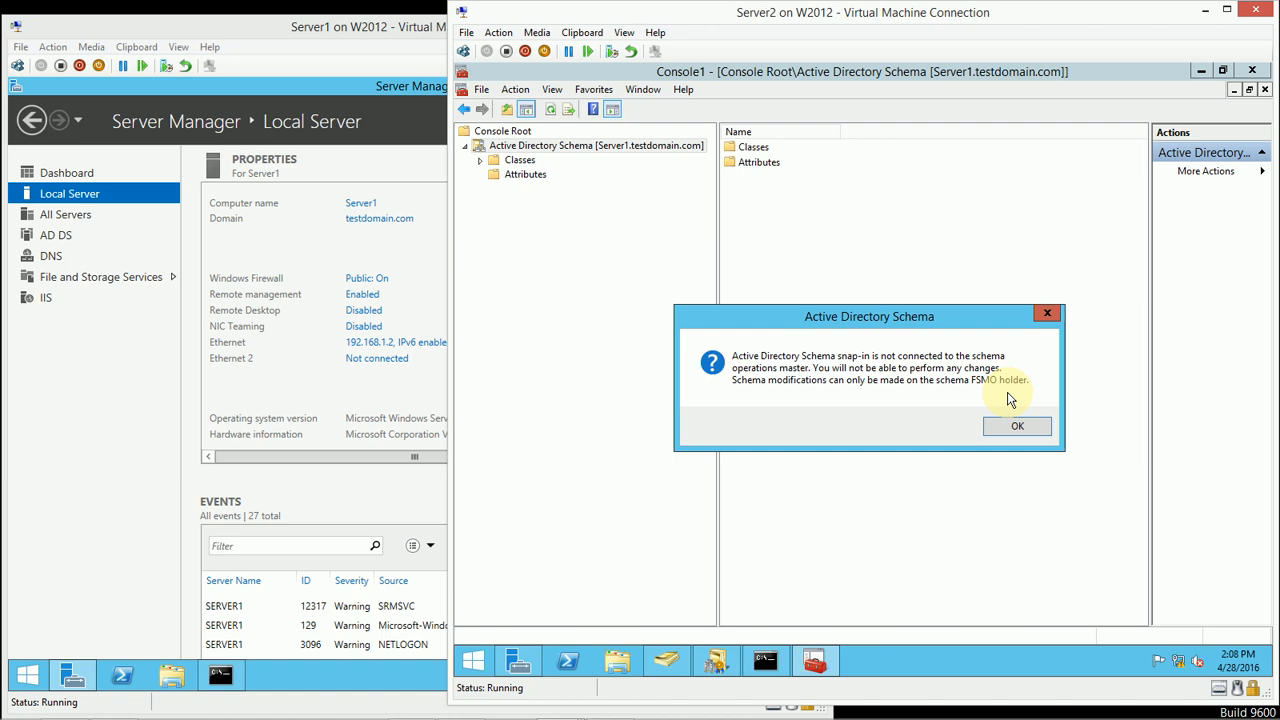
{"action": "left_click", "coordinate": [1001, 426]}
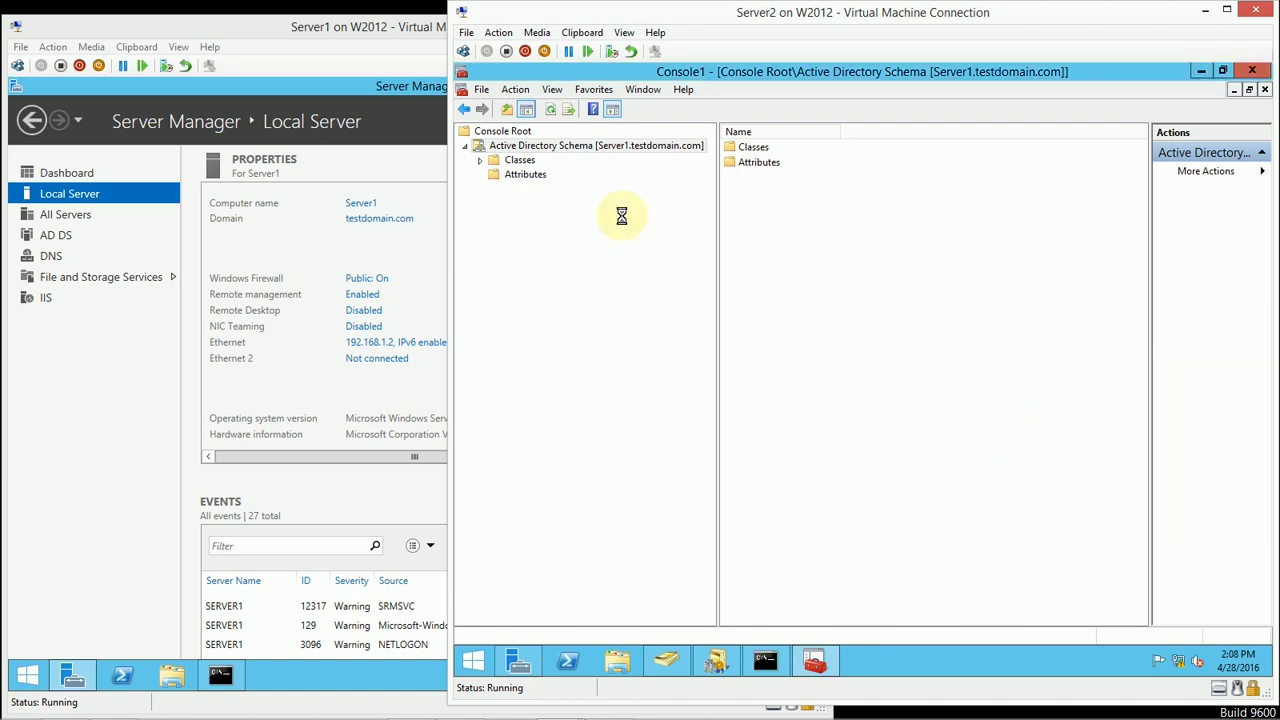
Step: Transfer the schema master role to Server2.testdomain.com and close the Change Schema Master dialog
{"action": "right_click", "coordinate": [612, 148]}
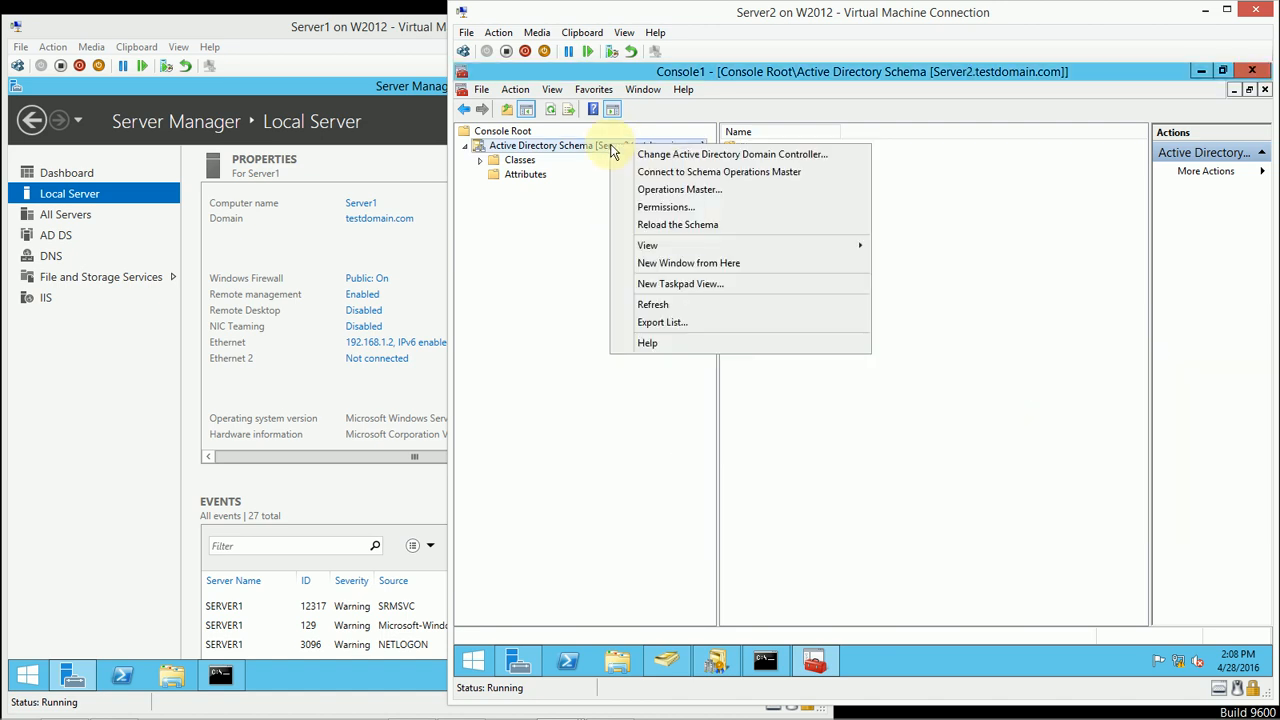
{"action": "left_click", "coordinate": [726, 192]}
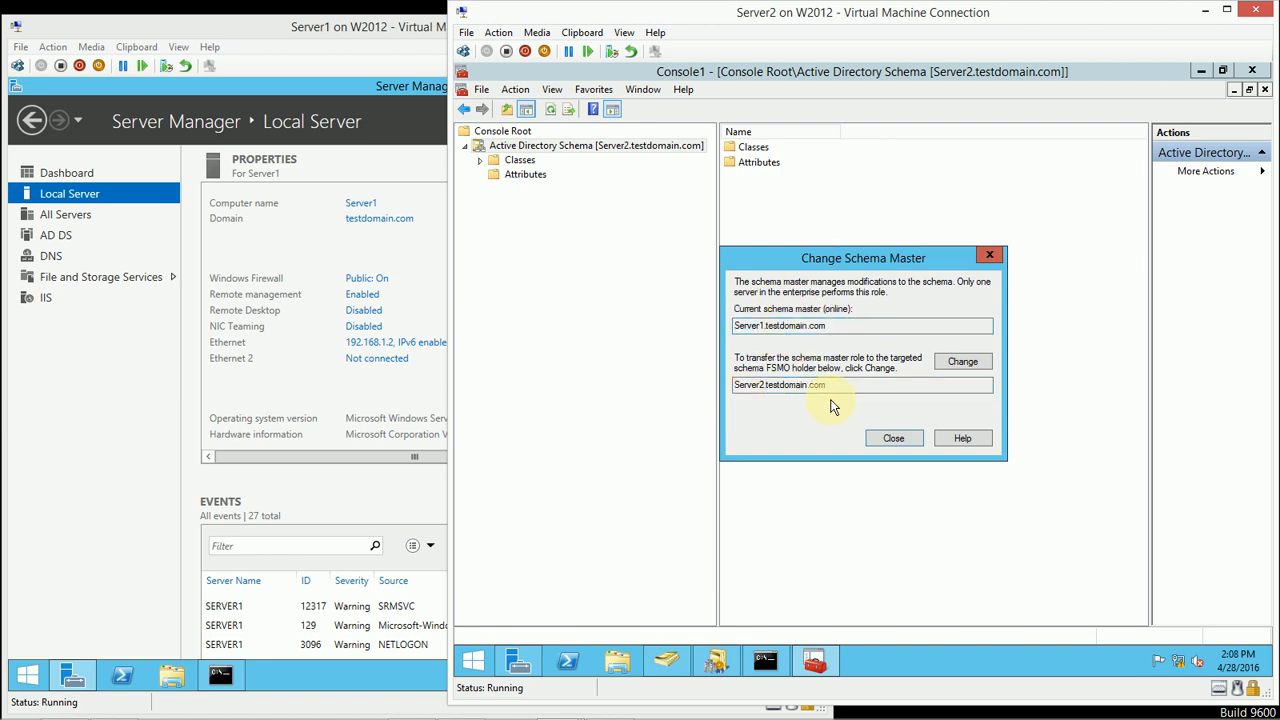
{"action": "left_click", "coordinate": [948, 366]}
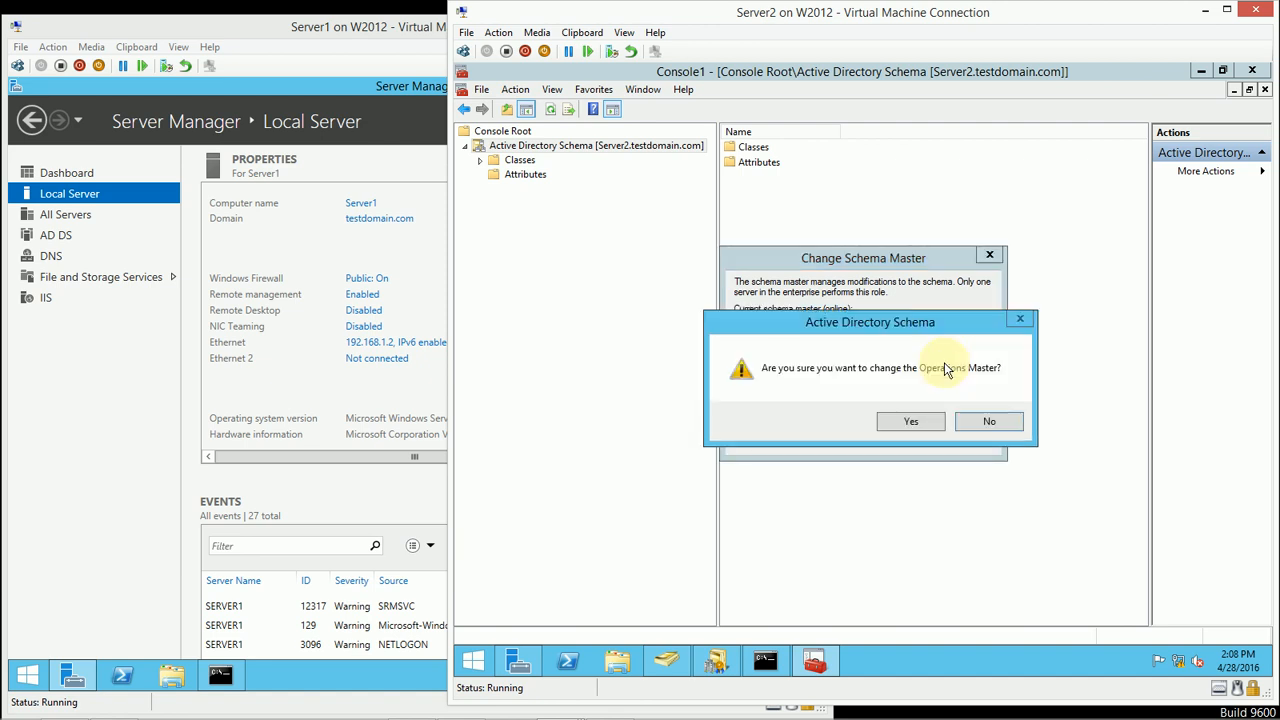
{"action": "left_click", "coordinate": [892, 423]}
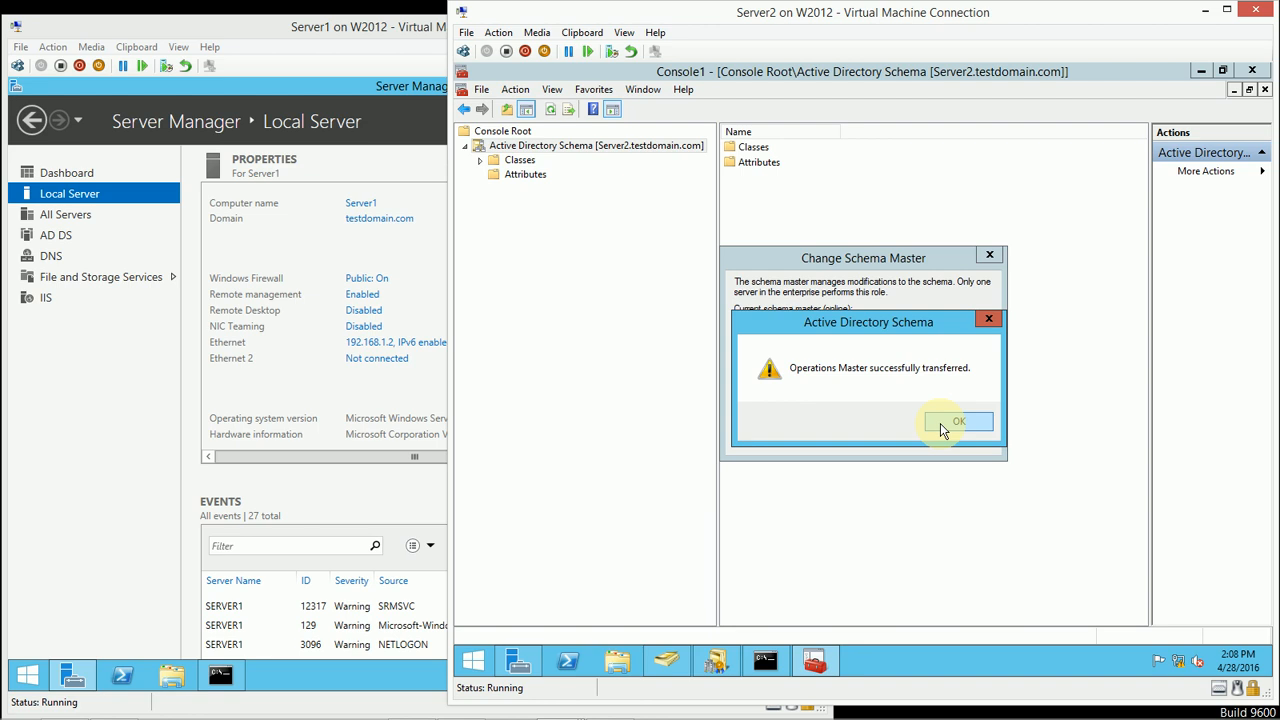
{"action": "left_click", "coordinate": [940, 423]}
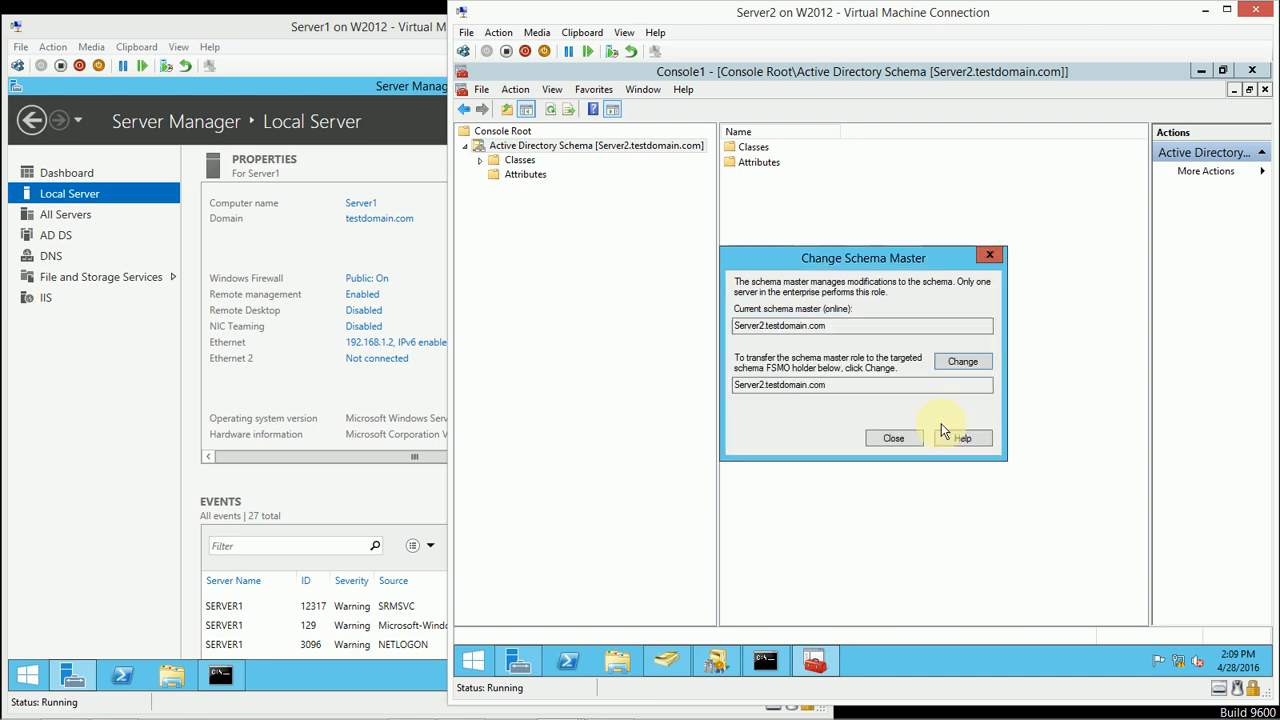
{"action": "left_click", "coordinate": [913, 442]}
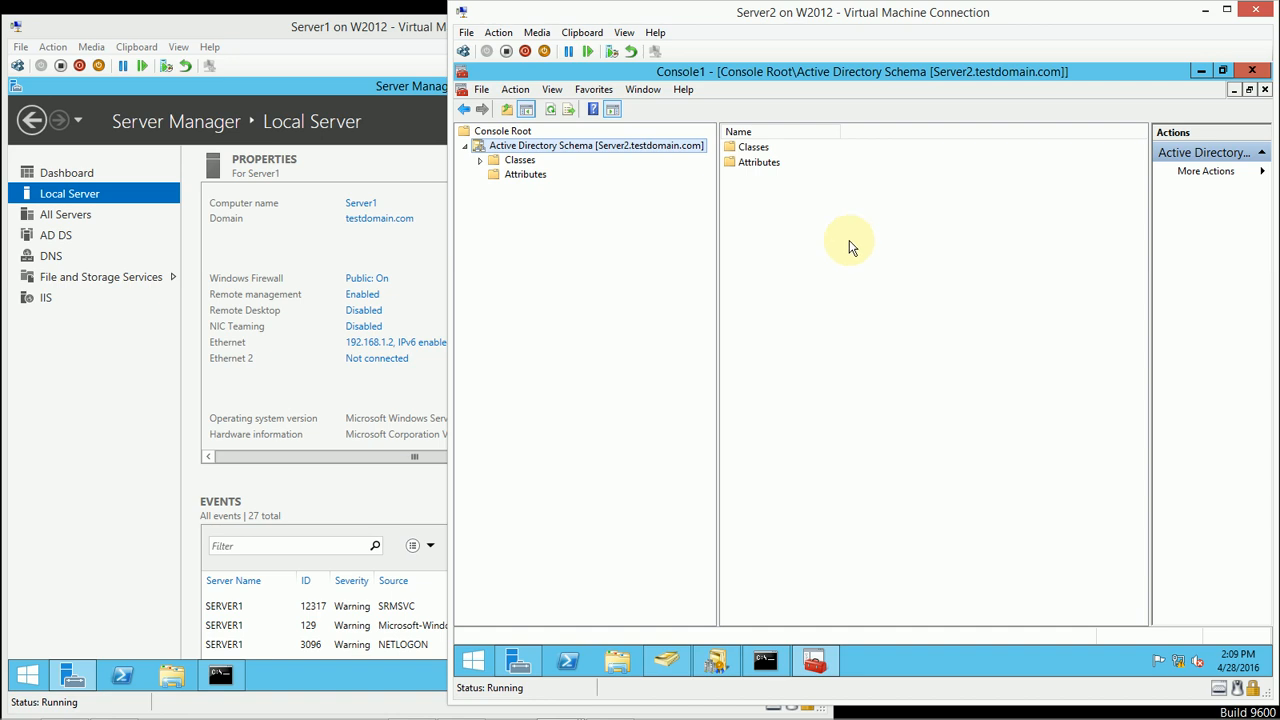
{"action": "left_click", "coordinate": [821, 293]}
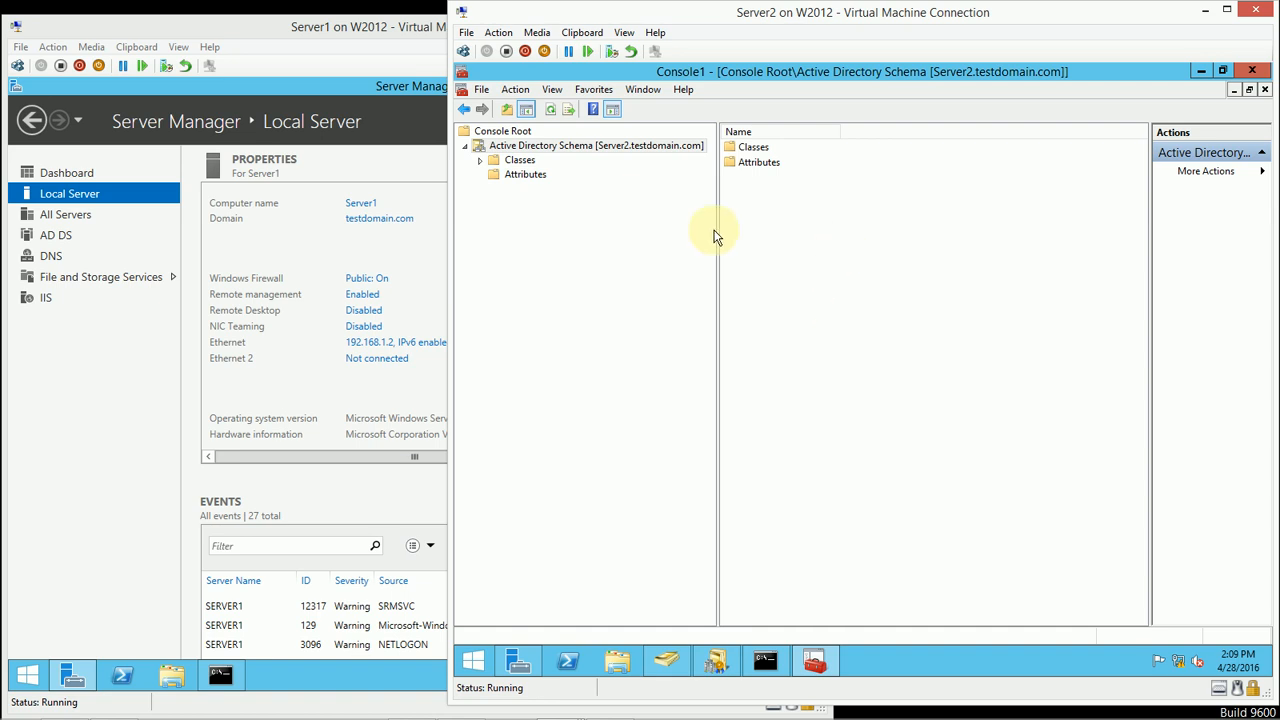
Step: Minimize Console1, the Command Prompt and Server Manager on Server2
{"action": "left_click", "coordinate": [1203, 70]}
{"action": "left_click", "coordinate": [1023, 176]}
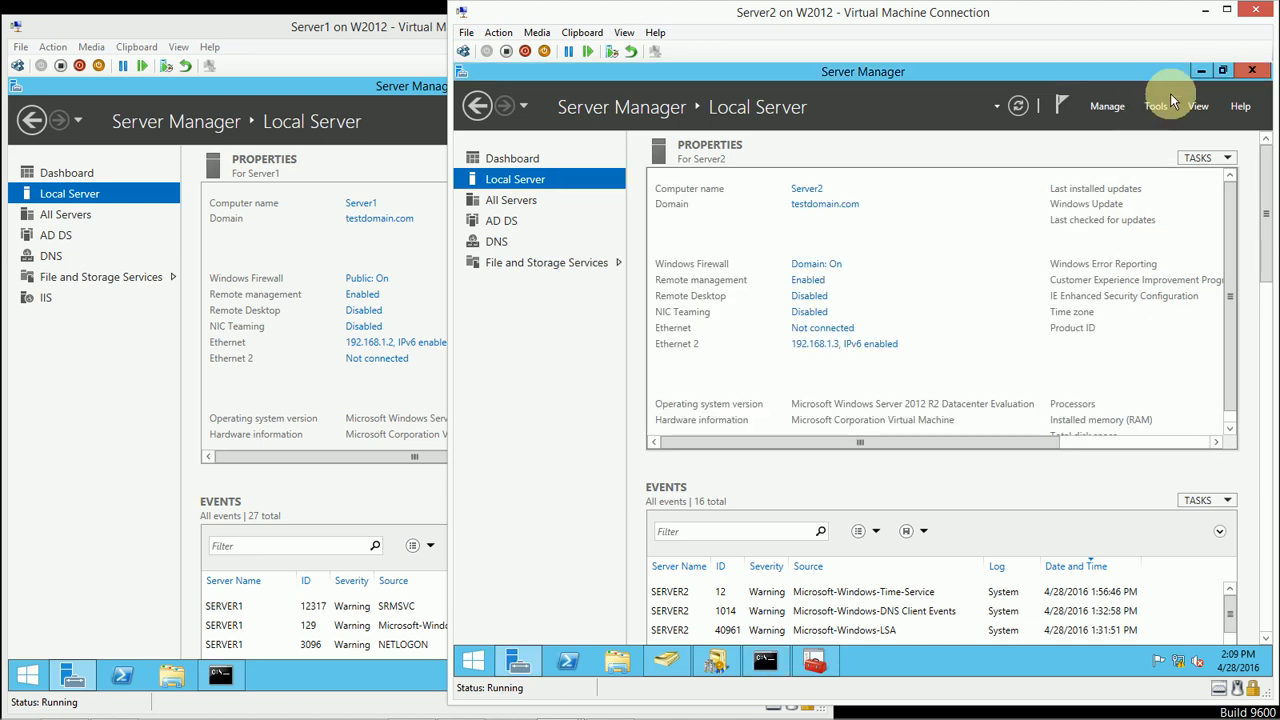
{"action": "left_click", "coordinate": [1199, 72]}
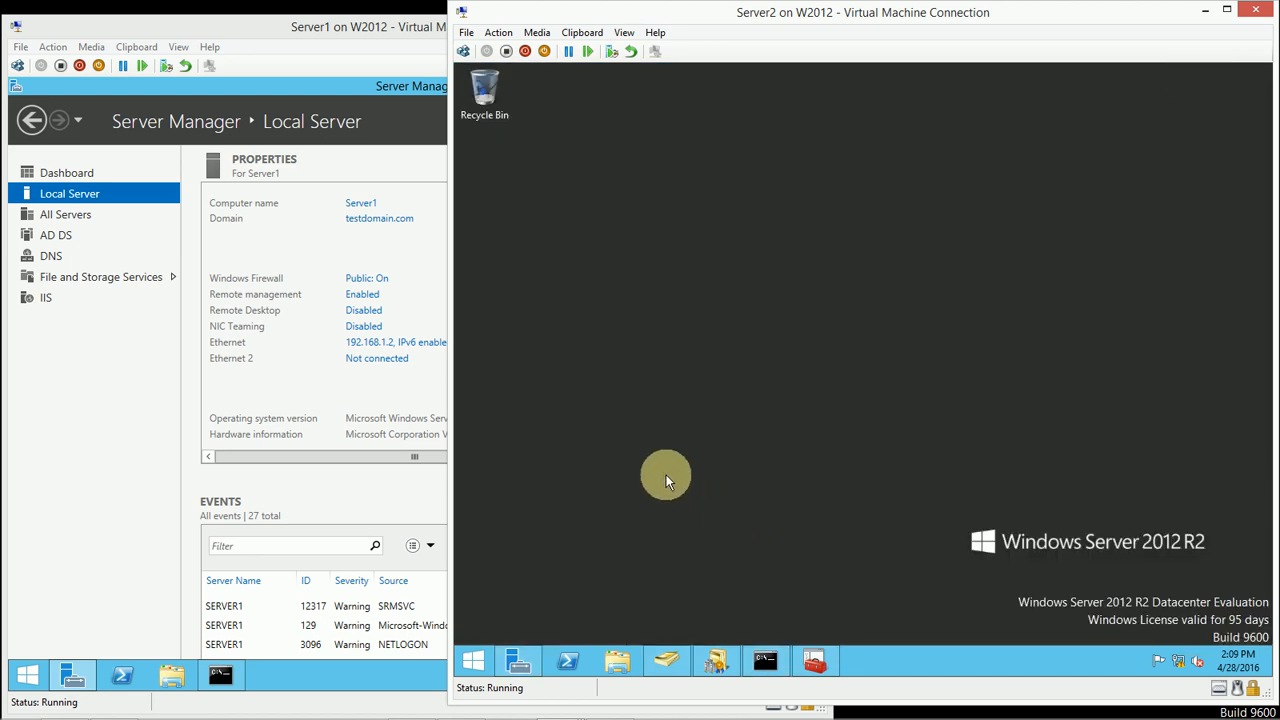
Step: Check the RID and infrastructure operations masters of testdomain.com in Active Directory Users and Computers, and close the dialog
{"action": "left_click", "coordinate": [668, 660]}
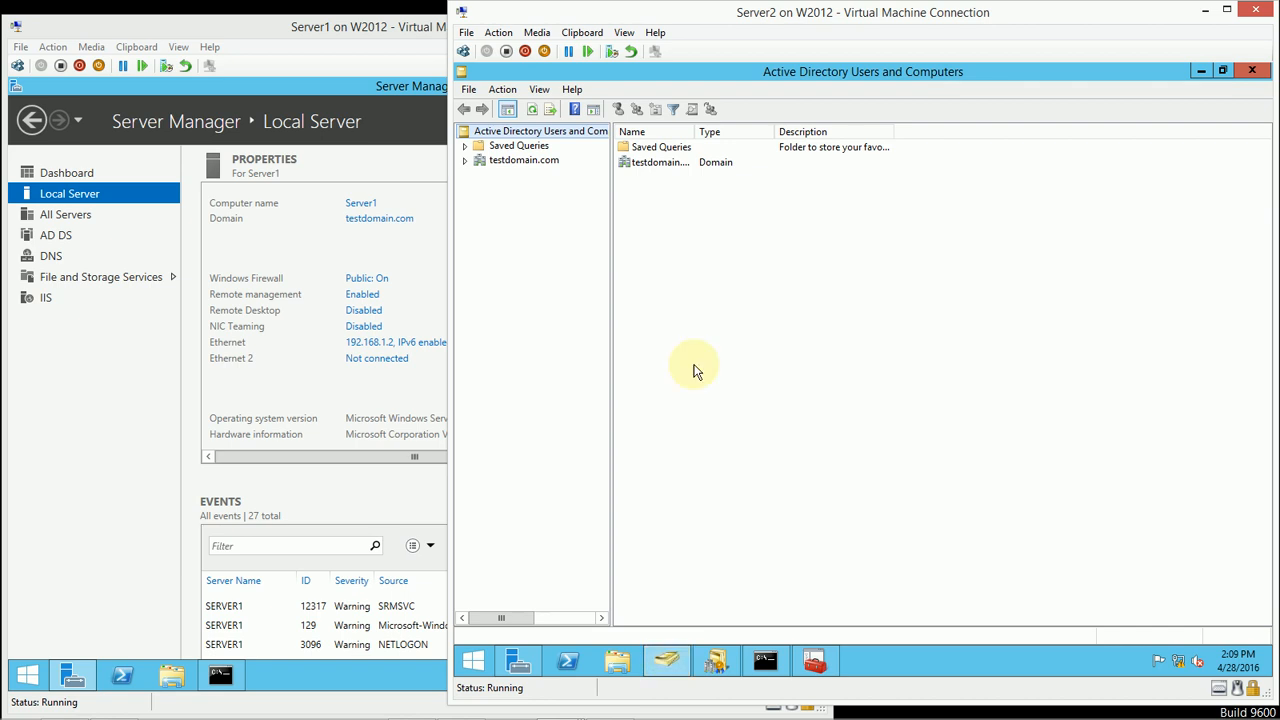
{"action": "right_click", "coordinate": [525, 164]}
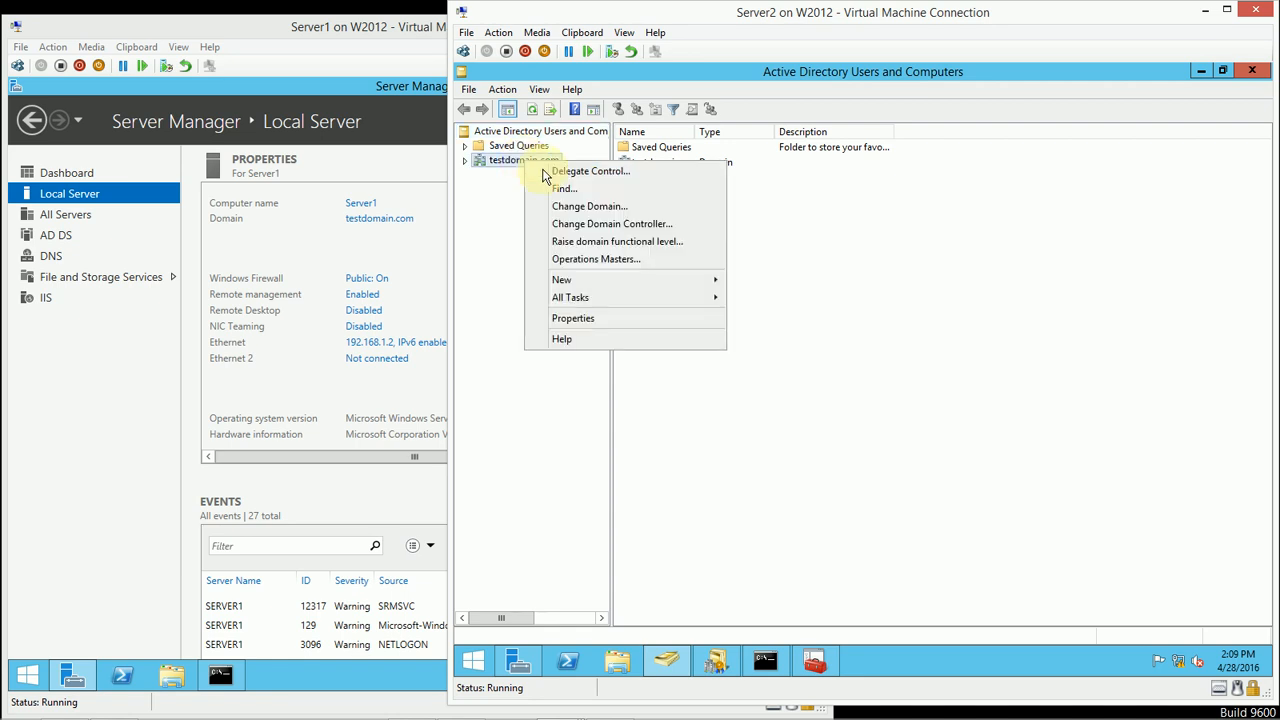
{"action": "left_click", "coordinate": [595, 262]}
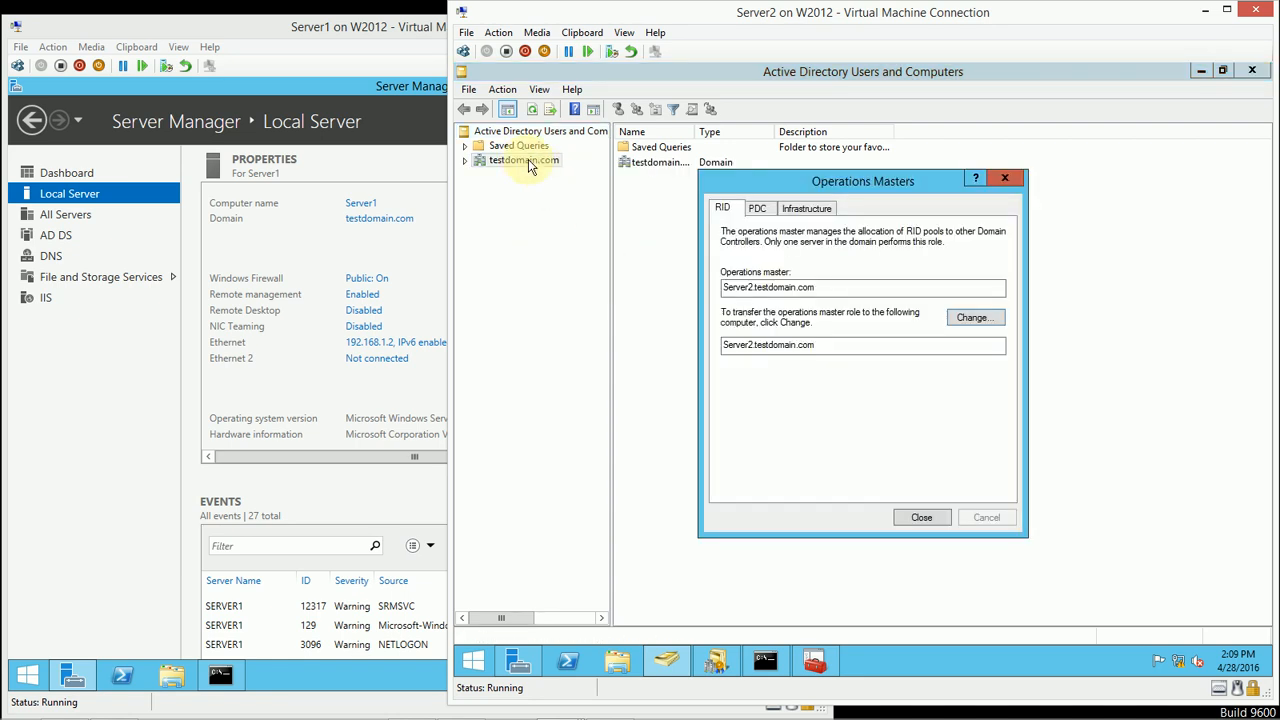
{"action": "left_click", "coordinate": [801, 210]}
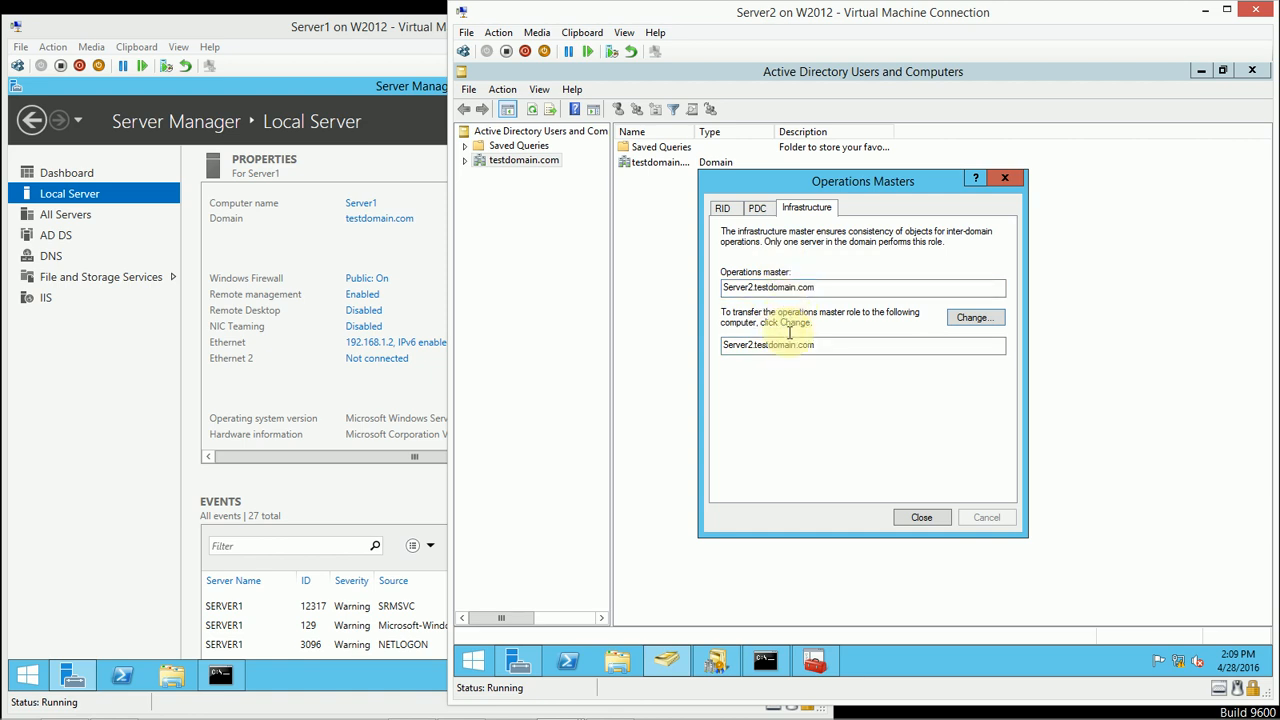
{"action": "left_click", "coordinate": [918, 518]}
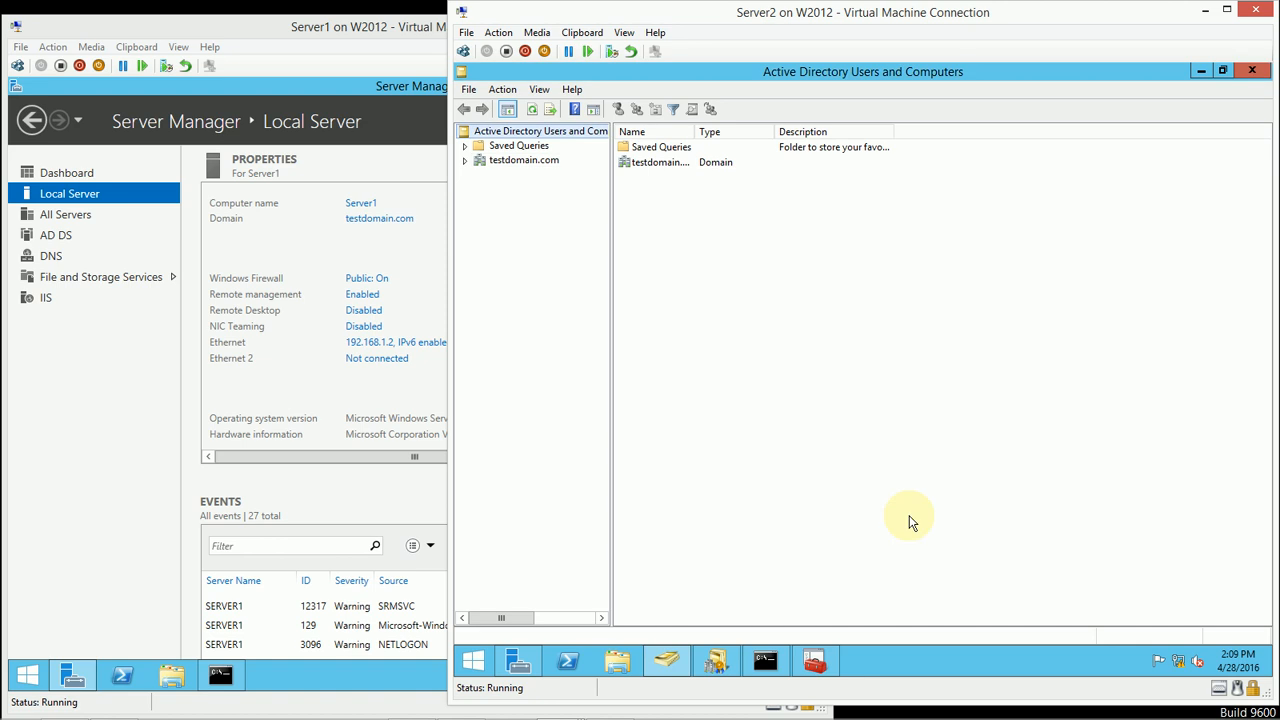
Step: Disconnect Server2's second network adapter from the Internal virtual switch by setting it to Not connected in the virtual machine settings
{"action": "left_click", "coordinate": [428, 82]}
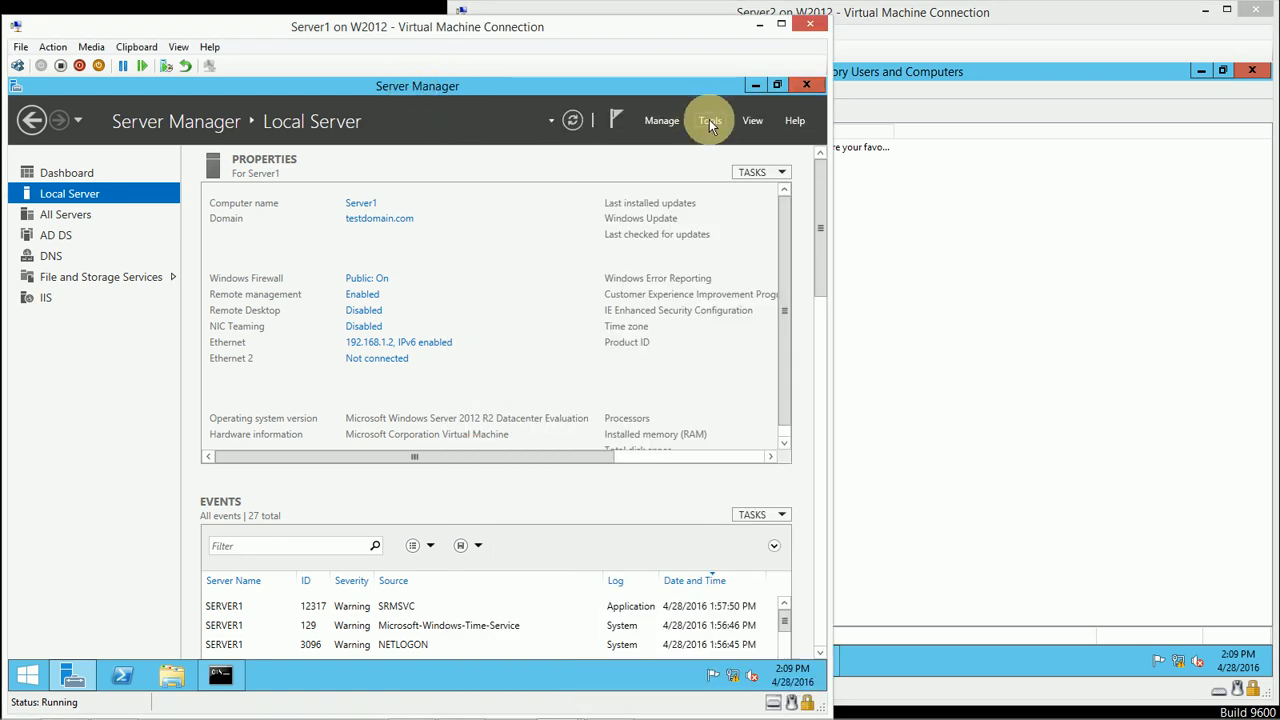
{"action": "left_click", "coordinate": [909, 252]}
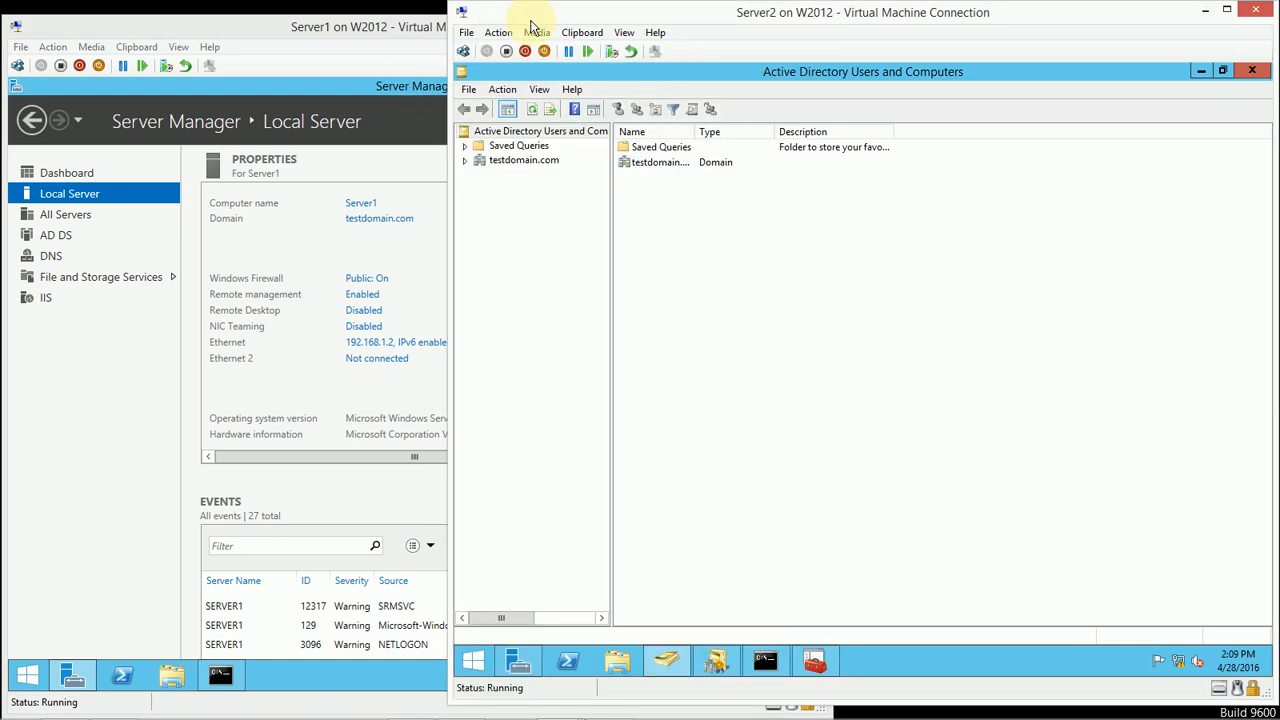
{"action": "left_click", "coordinate": [465, 37]}
{"action": "left_click", "coordinate": [480, 49]}
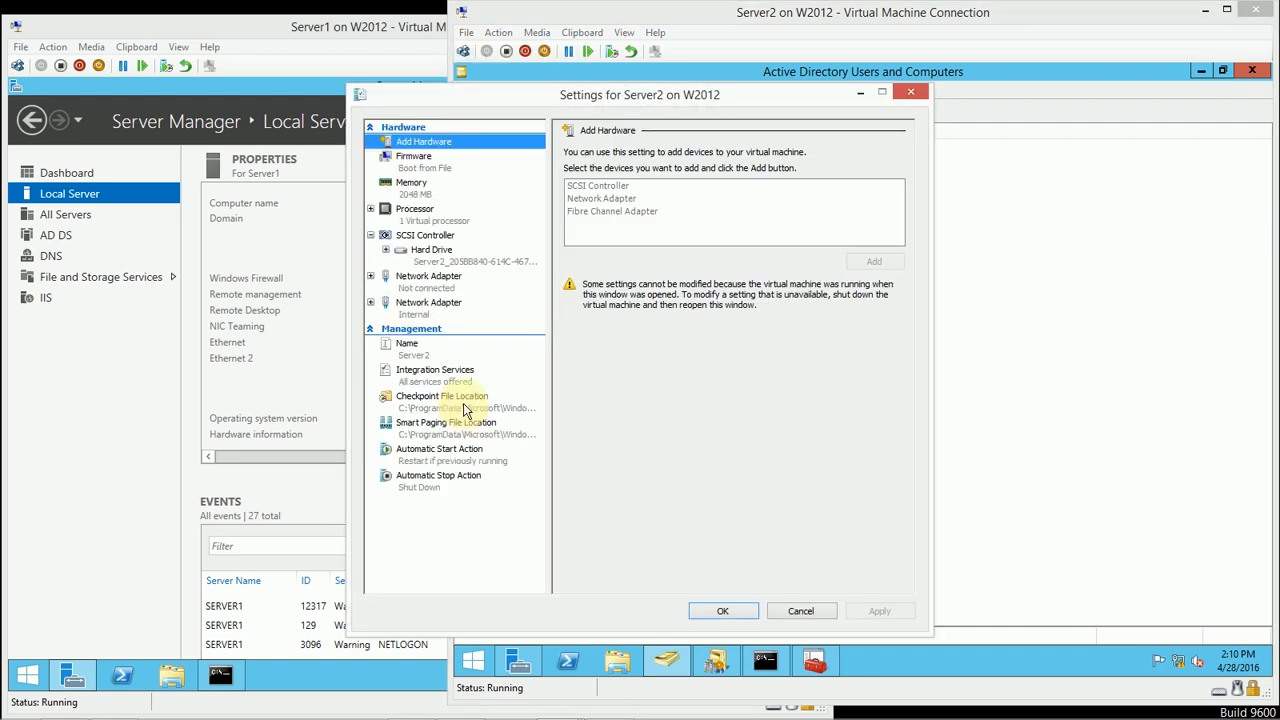
{"action": "left_click", "coordinate": [432, 310]}
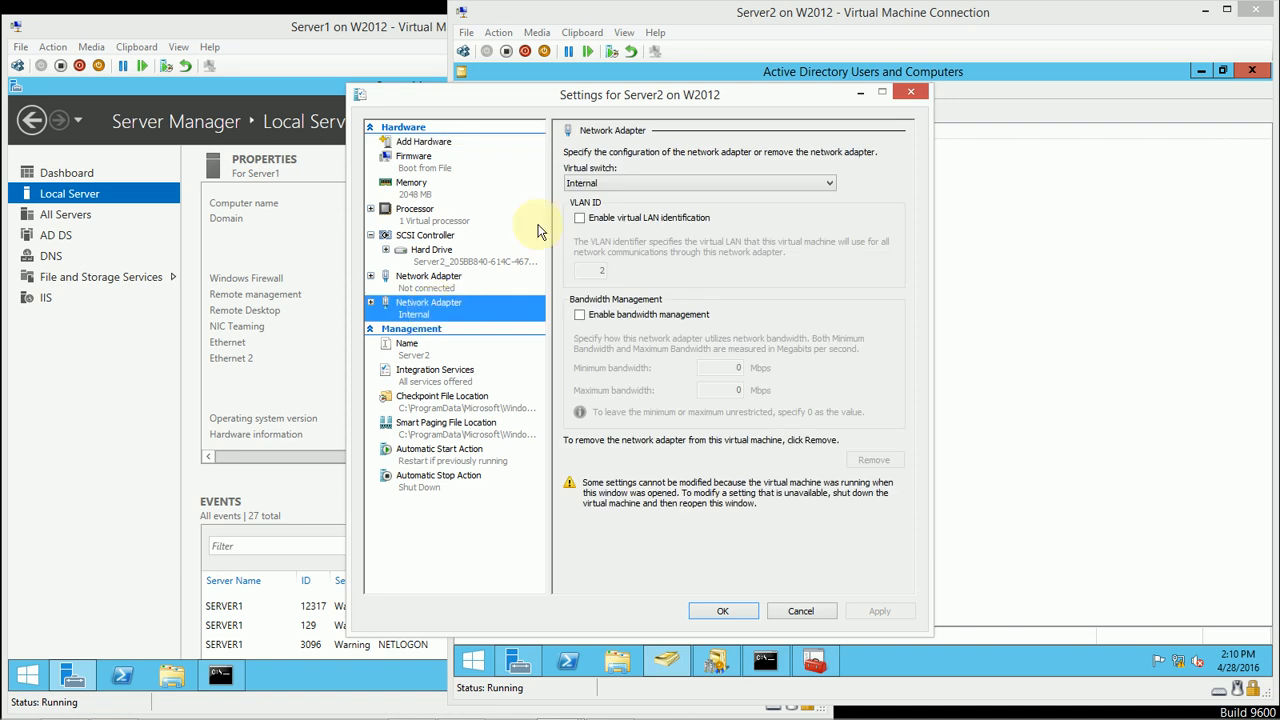
{"action": "left_click", "coordinate": [592, 183]}
{"action": "left_click", "coordinate": [590, 196]}
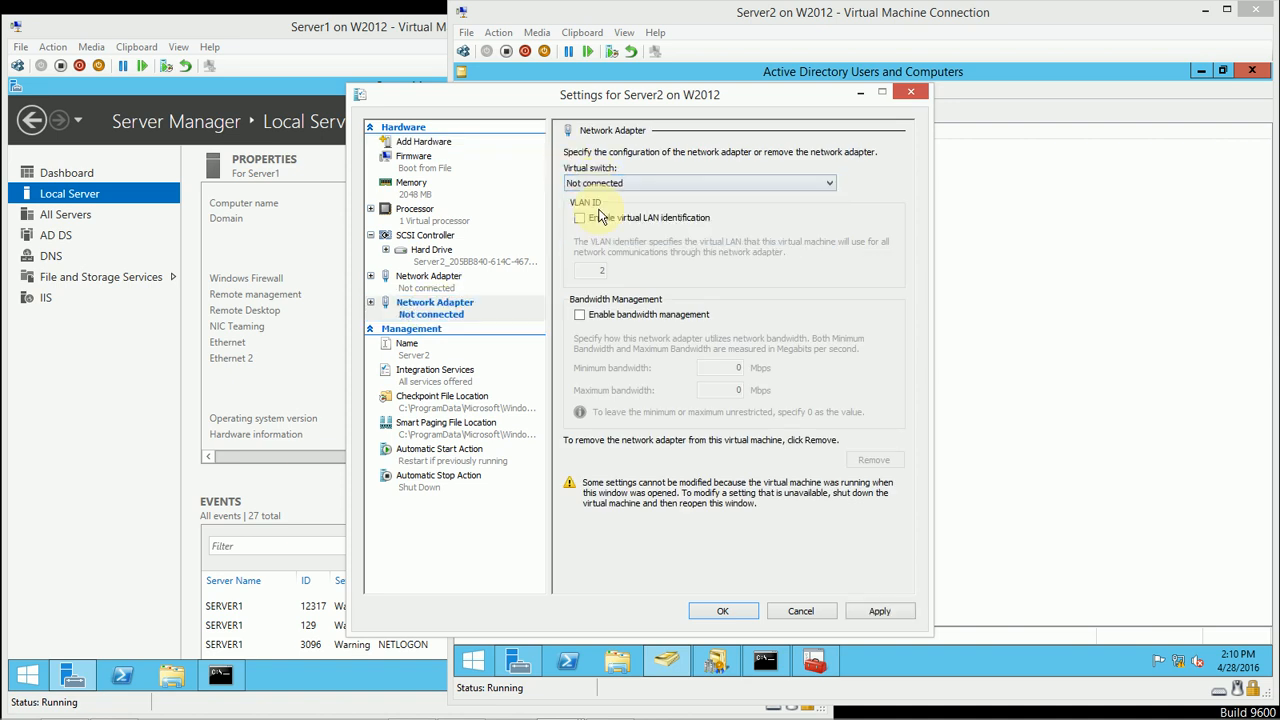
{"action": "left_click", "coordinate": [703, 611]}
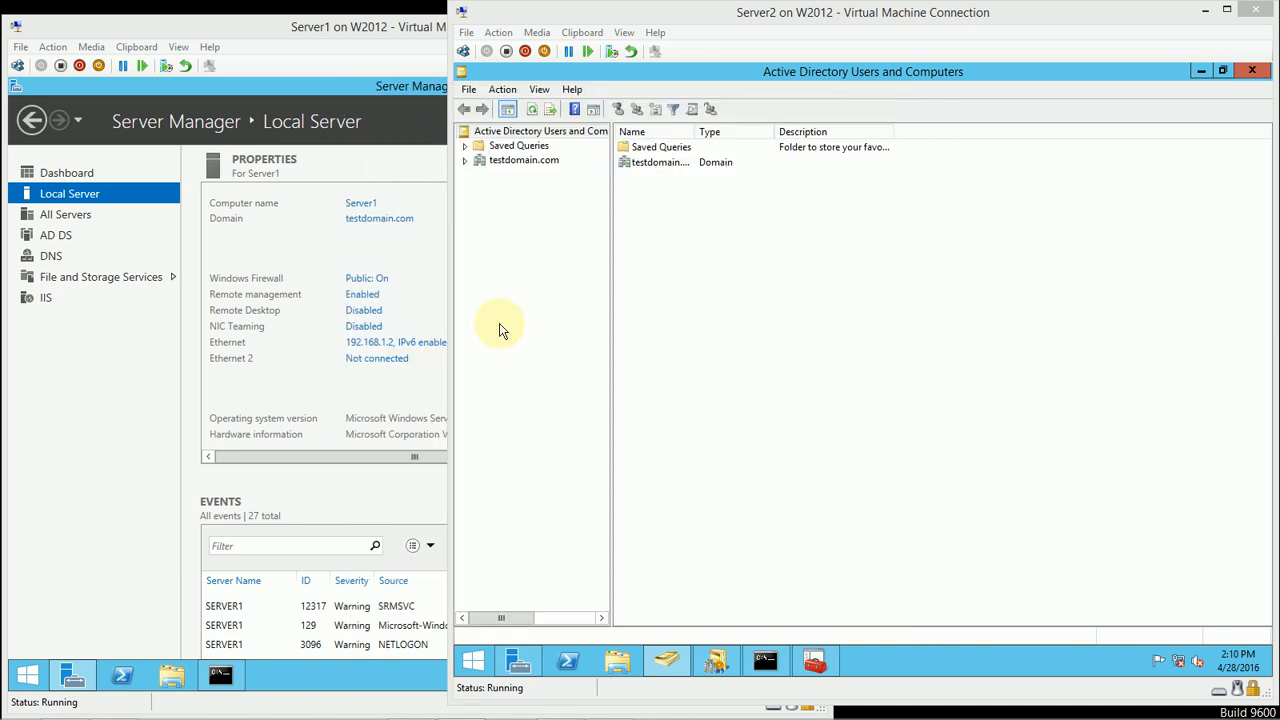
Step: Open Active Directory Users and Computers on Server1, maximize it and widen the console tree to show full names
{"action": "left_click", "coordinate": [367, 100]}
{"action": "left_click", "coordinate": [708, 121]}
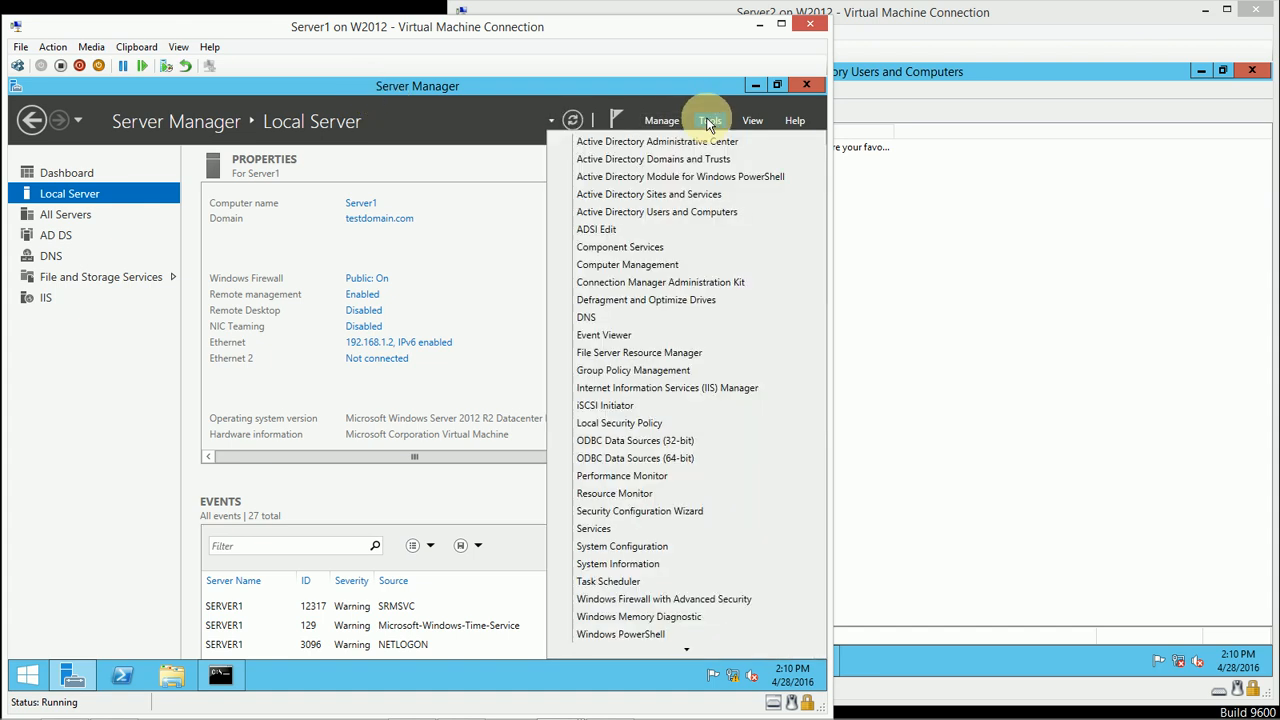
{"action": "left_click", "coordinate": [671, 220]}
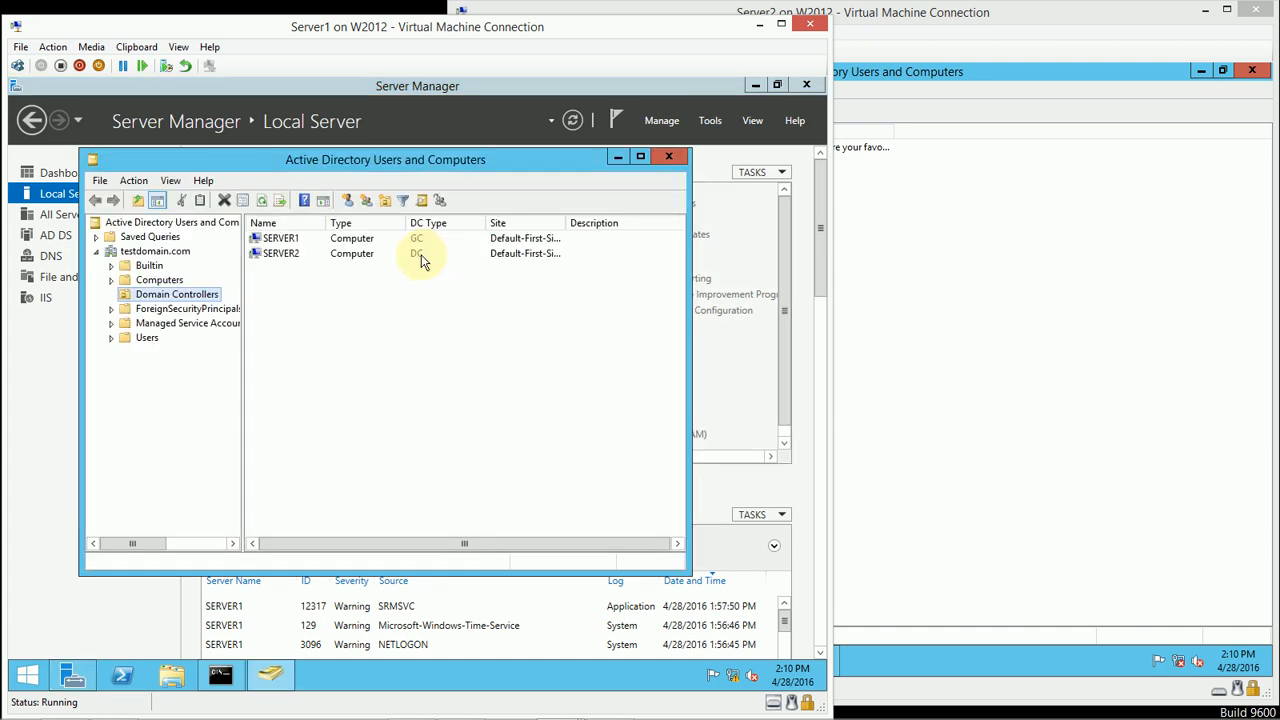
{"action": "double_click", "coordinate": [343, 160]}
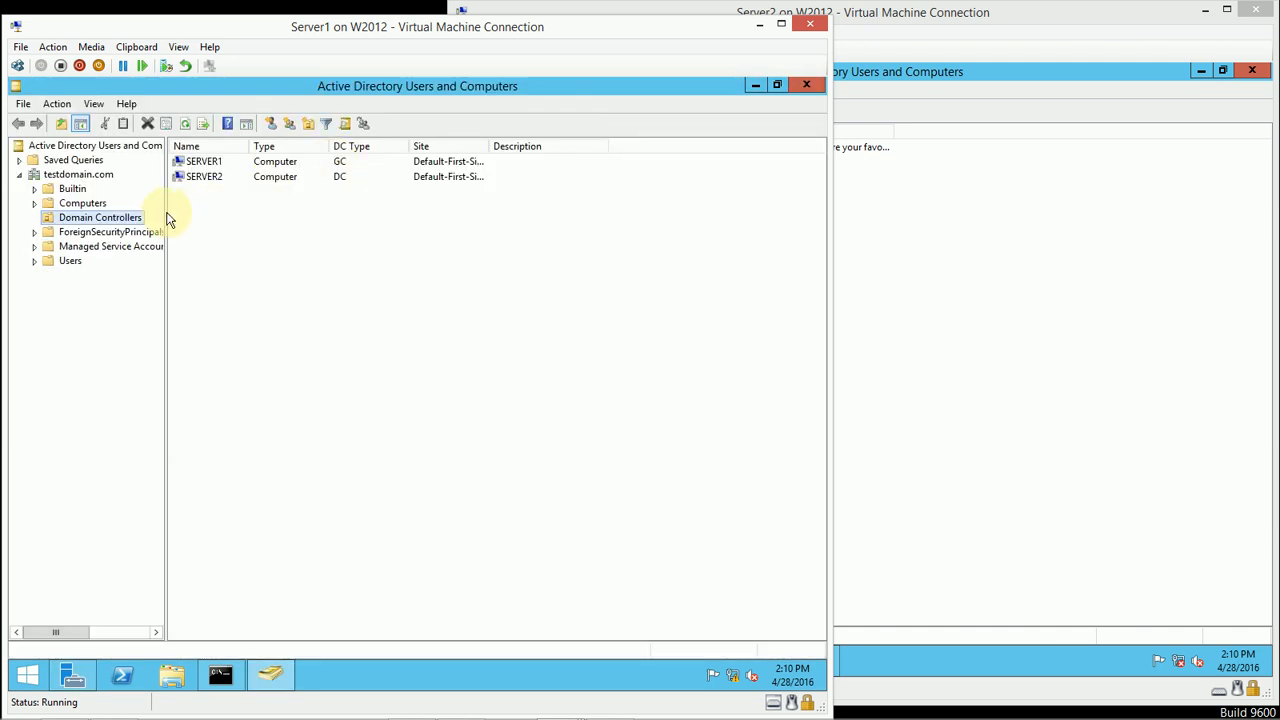
{"action": "left_click_drag", "start_coordinate": [167, 217], "coordinate": [304, 219]}
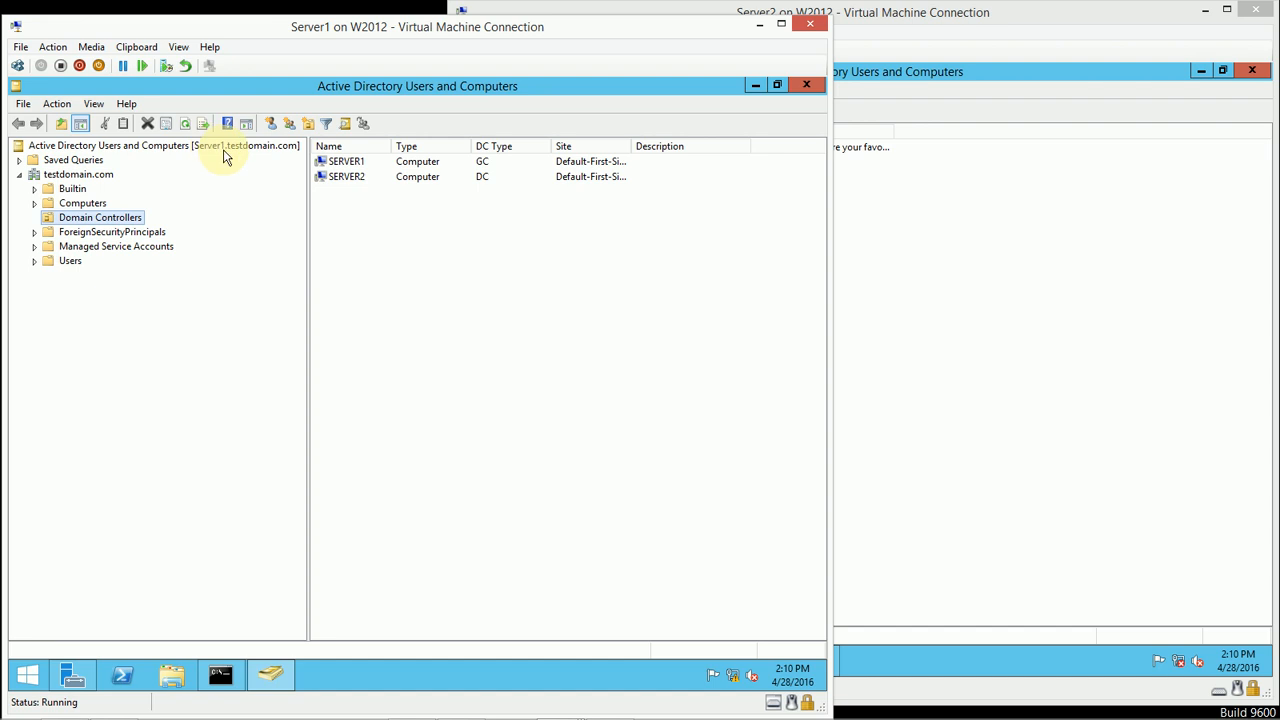
Step: Seize testdomain.com's infrastructure master role for Server1.testdomain.com with a forced transfer, and close the Operations Masters dialog
{"action": "right_click", "coordinate": [56, 174]}
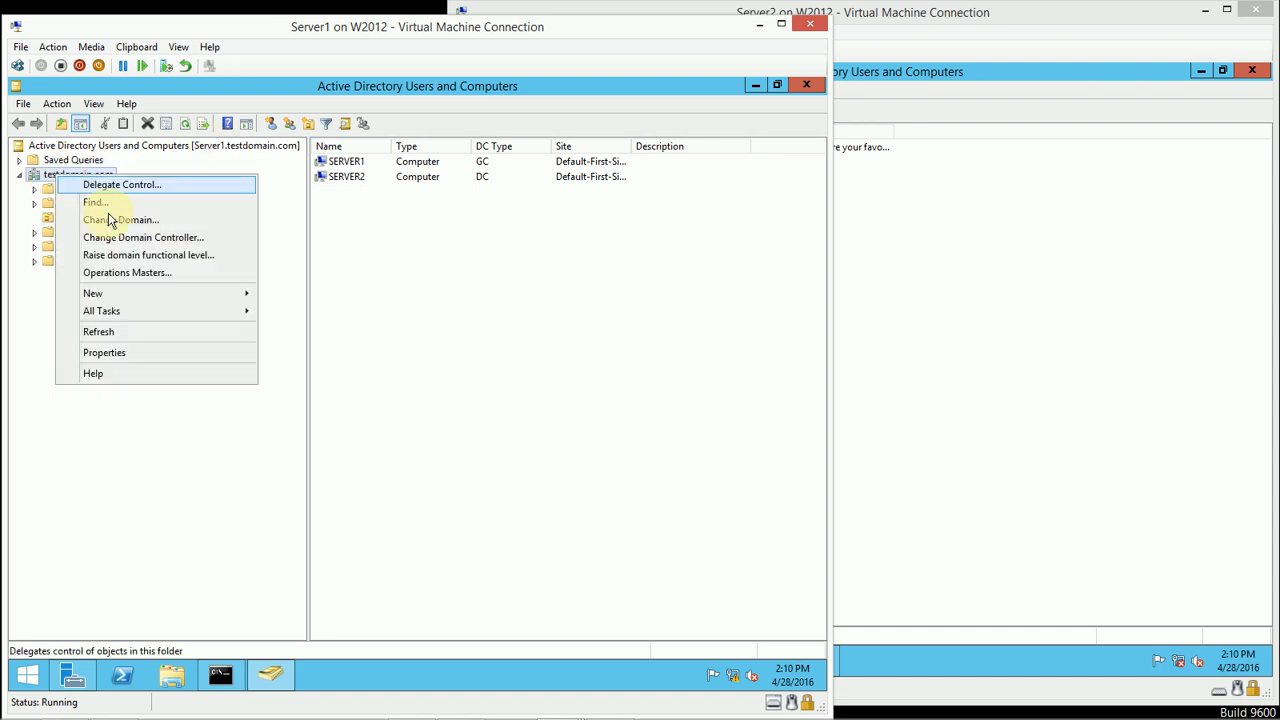
{"action": "left_click", "coordinate": [172, 276]}
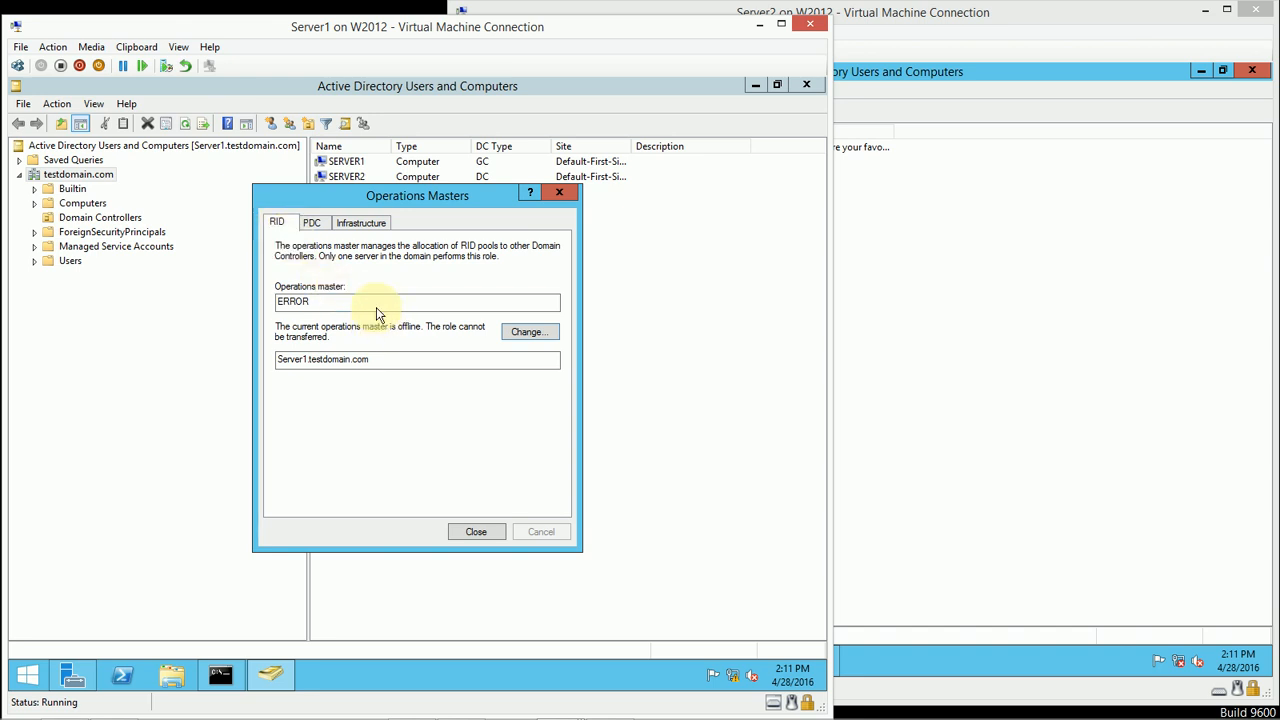
{"action": "left_click", "coordinate": [349, 222]}
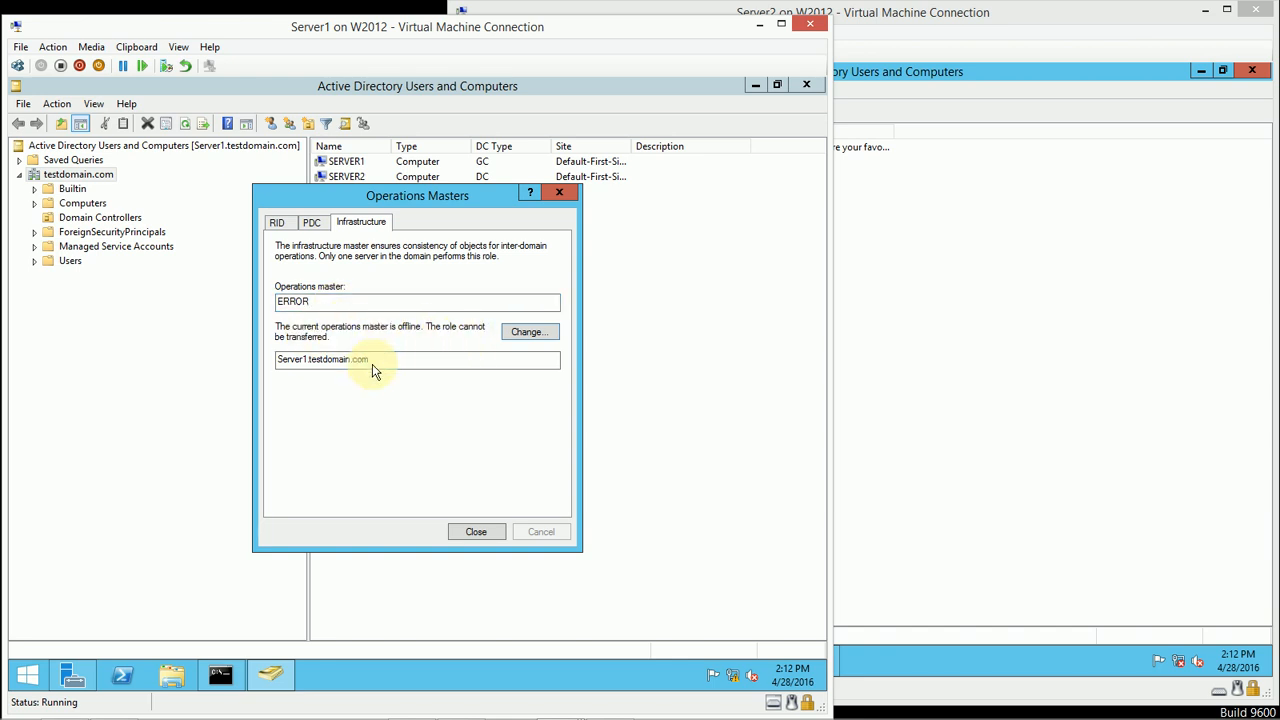
{"action": "left_click", "coordinate": [514, 337]}
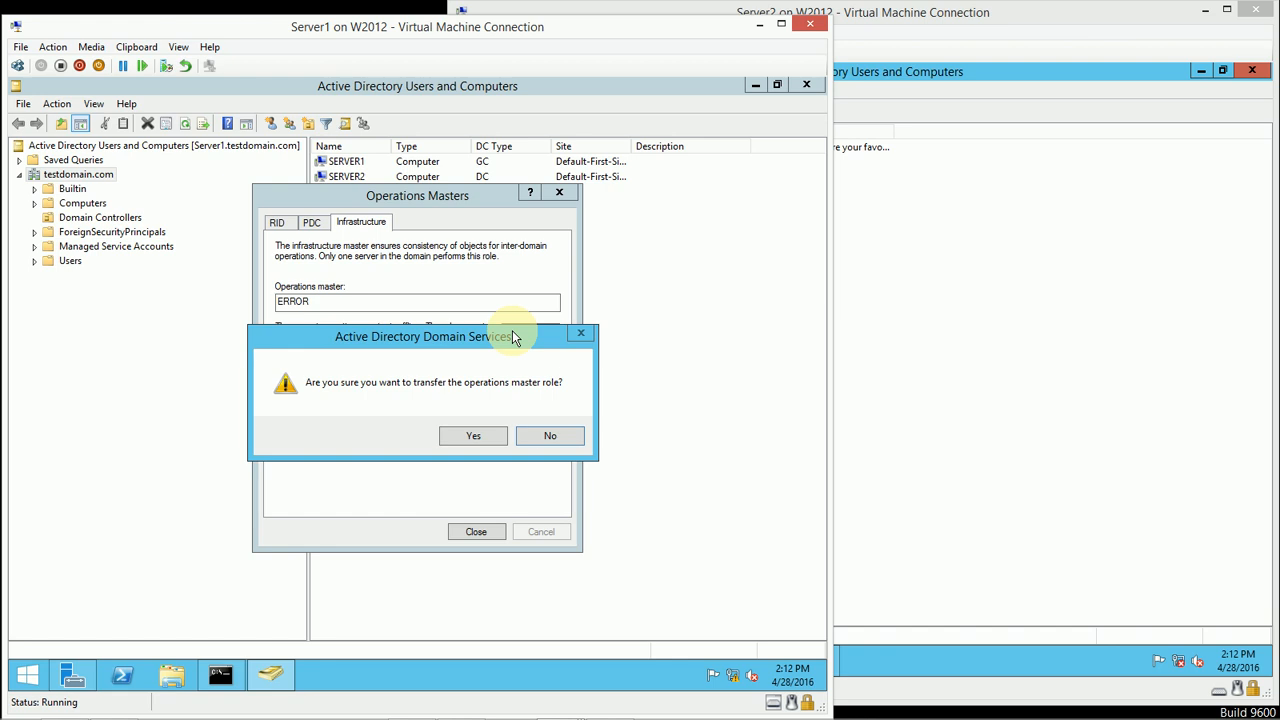
{"action": "left_click", "coordinate": [498, 441]}
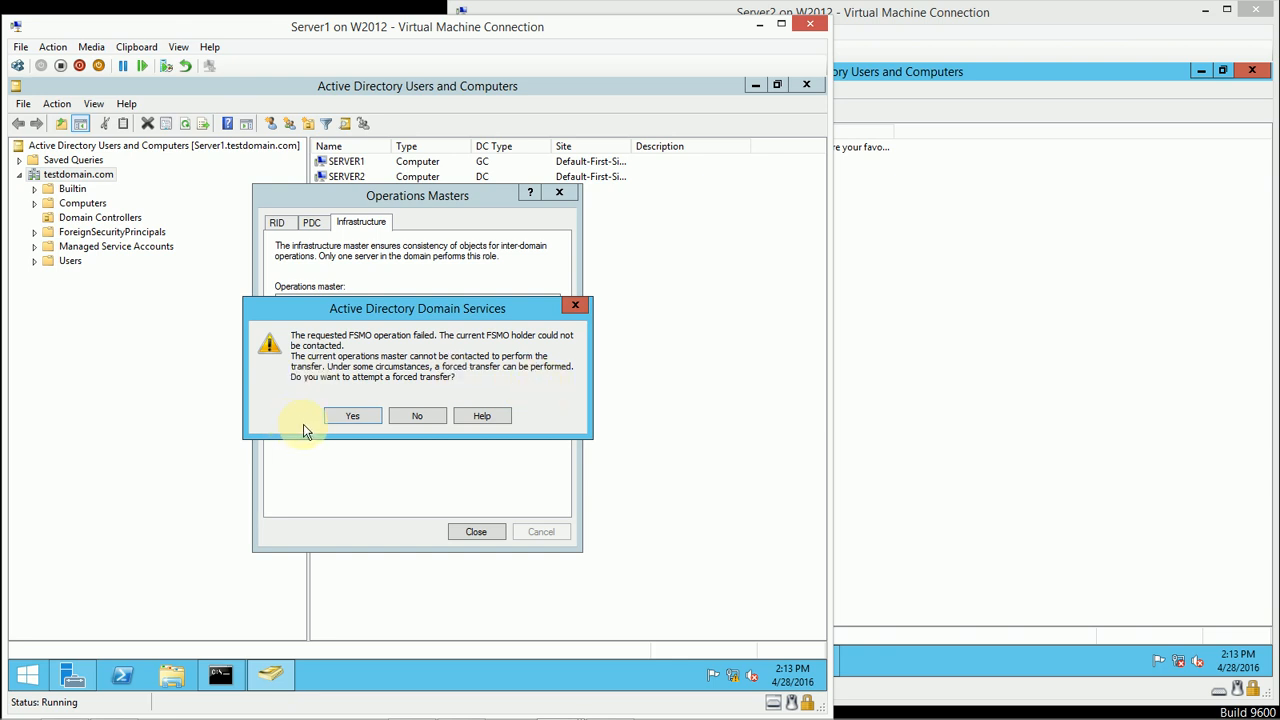
{"action": "left_click", "coordinate": [336, 419]}
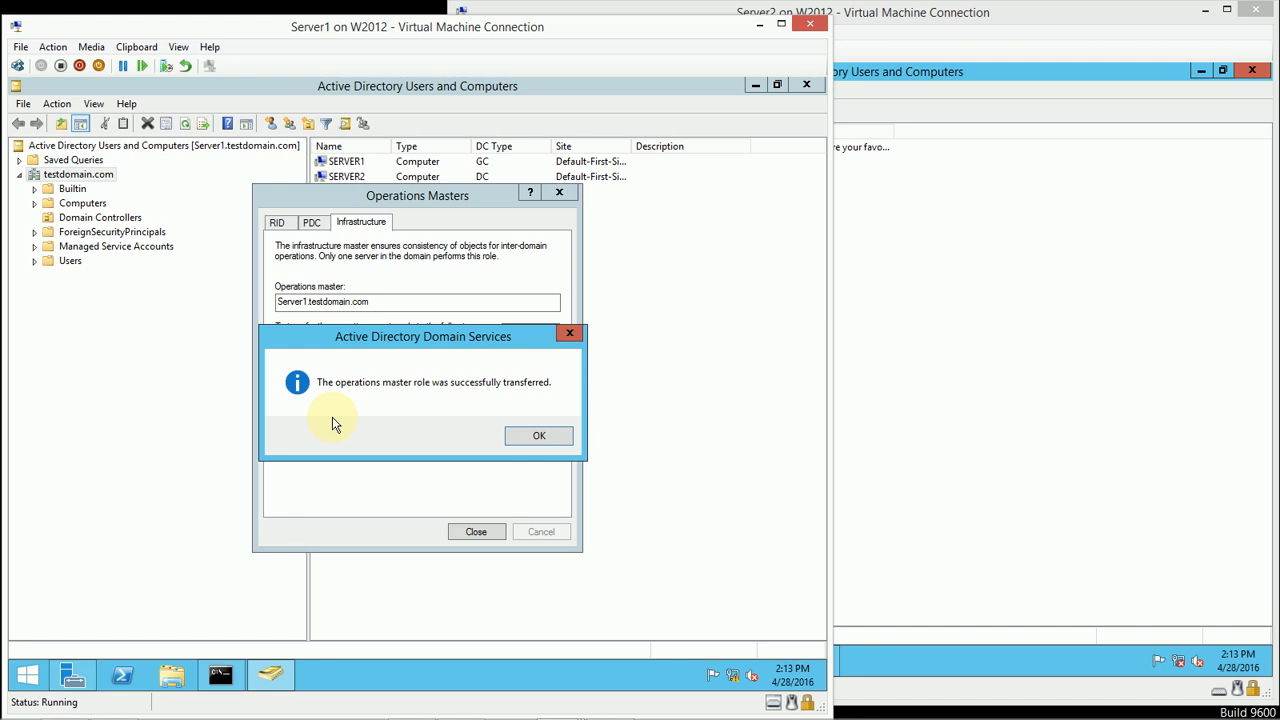
{"action": "left_click", "coordinate": [558, 440]}
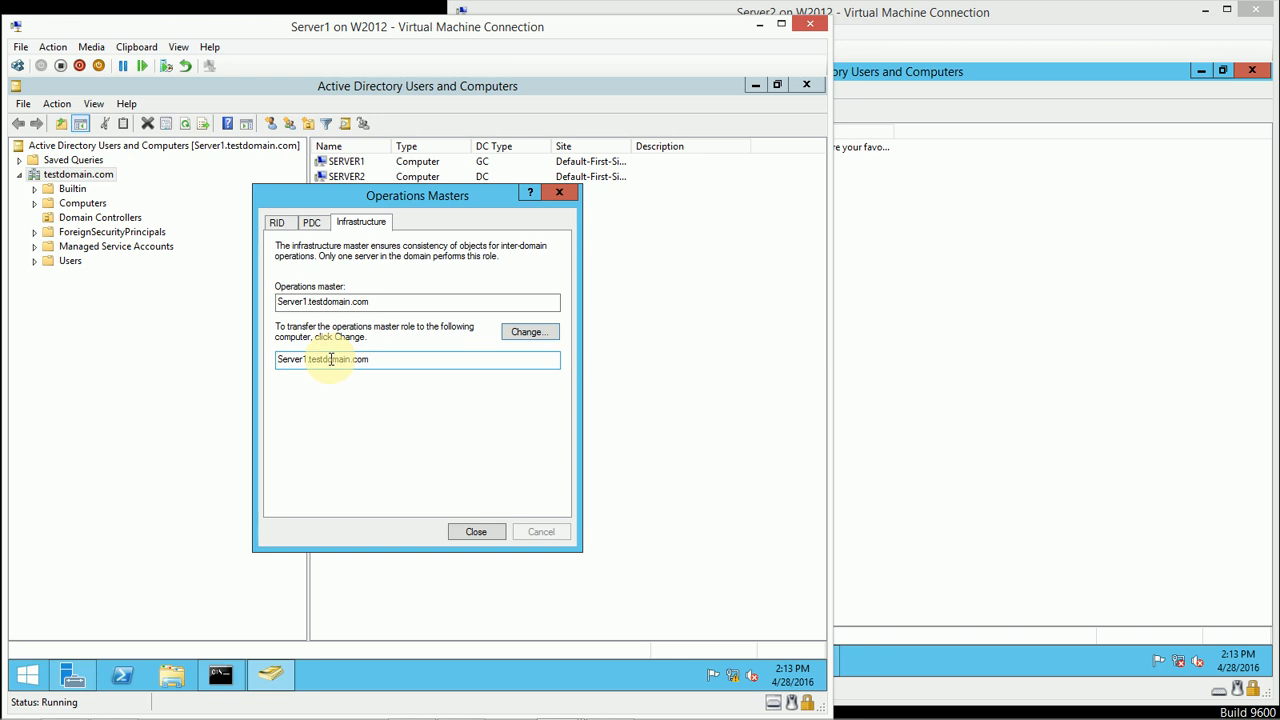
{"action": "left_click", "coordinate": [485, 534]}
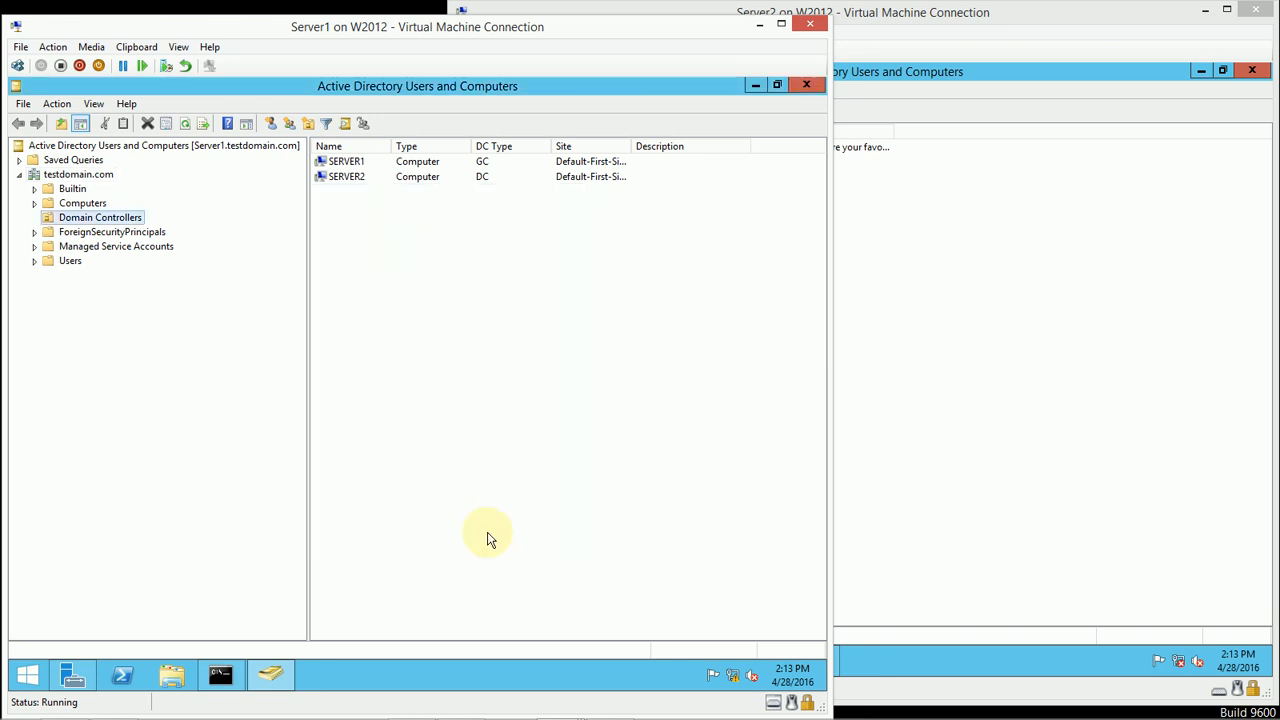
Step: Reconnect Server2's second network adapter to the Internal virtual switch in the virtual machine settings
{"action": "left_click", "coordinate": [943, 314]}
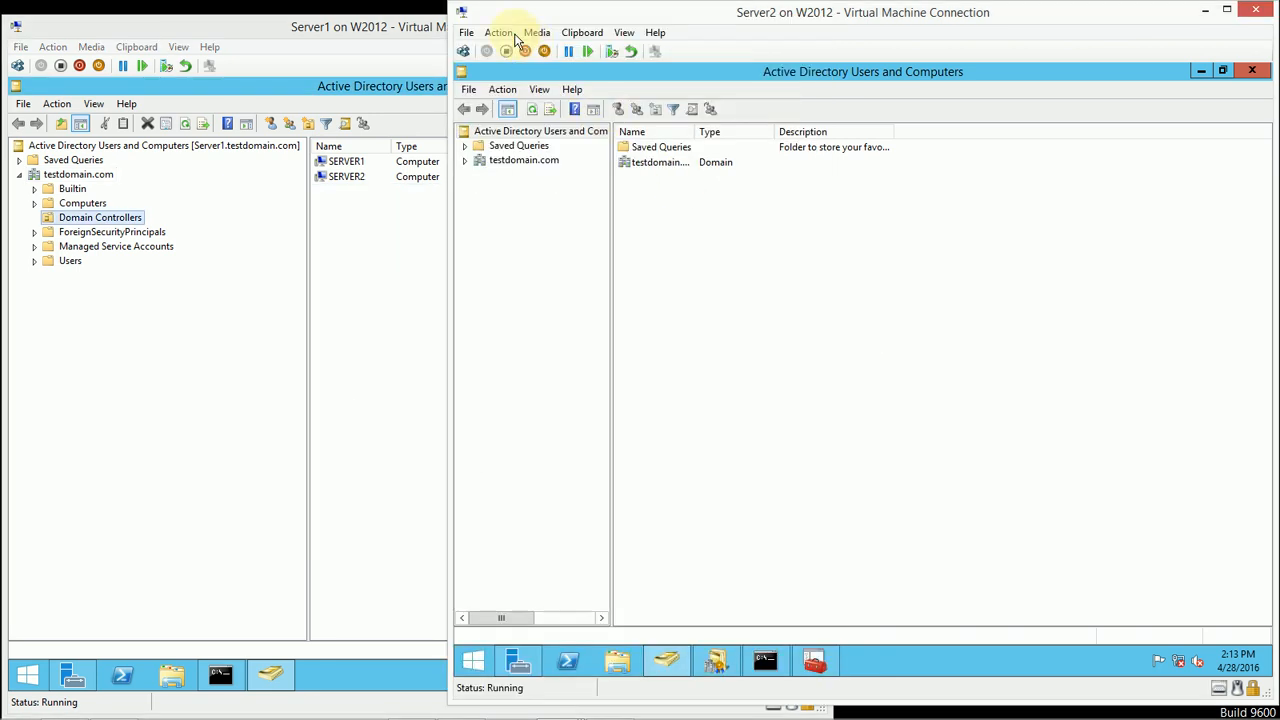
{"action": "left_click", "coordinate": [470, 36]}
{"action": "left_click", "coordinate": [476, 52]}
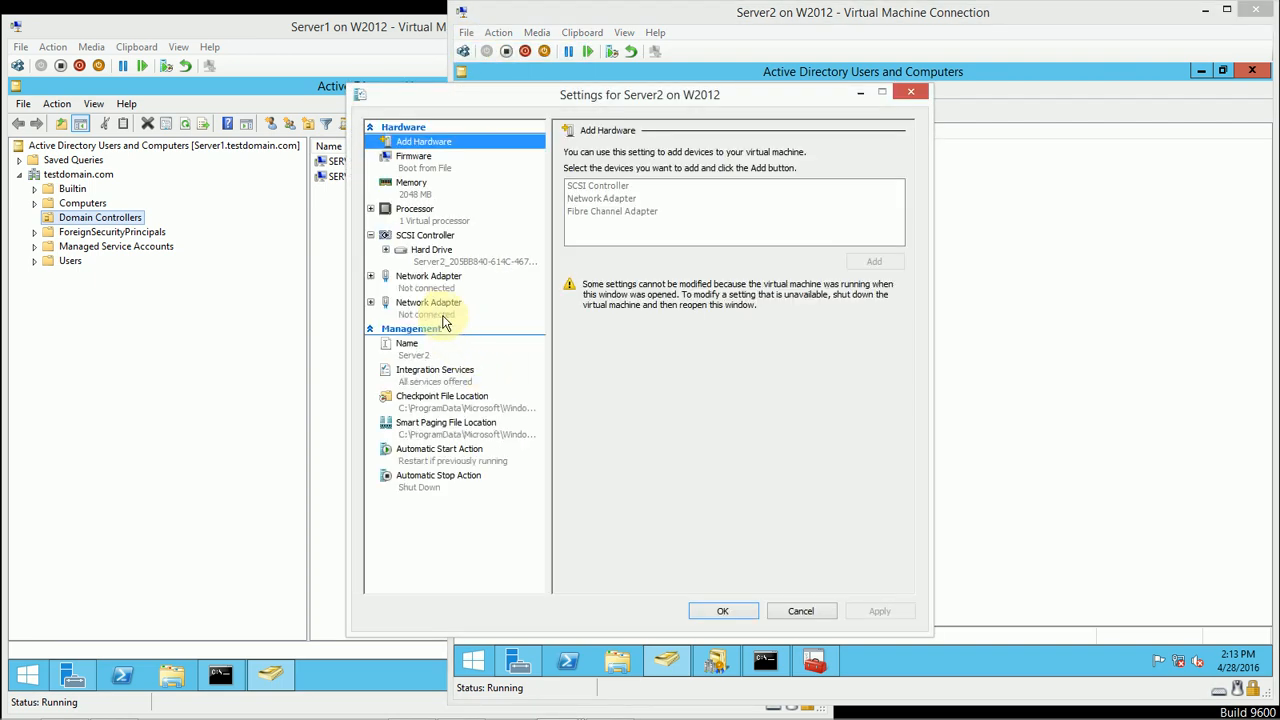
{"action": "left_click", "coordinate": [446, 318]}
{"action": "left_click", "coordinate": [648, 184]}
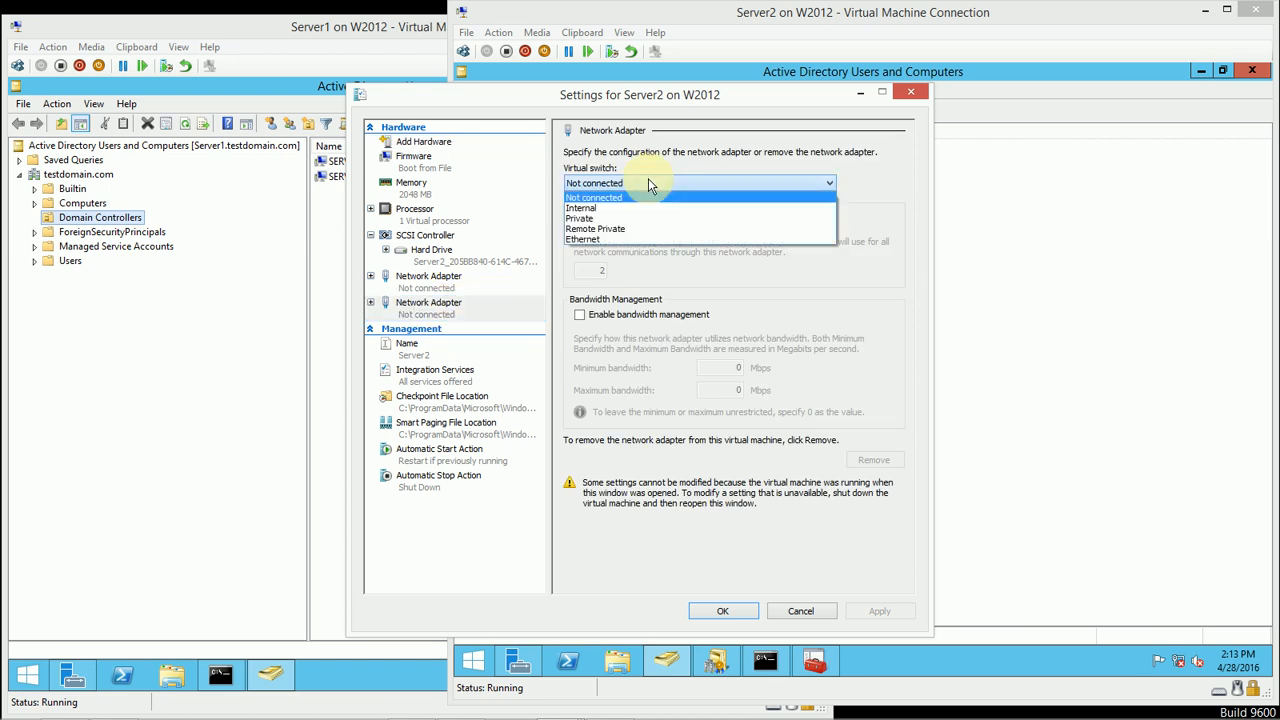
{"action": "left_click", "coordinate": [600, 208]}
{"action": "left_click", "coordinate": [710, 613]}
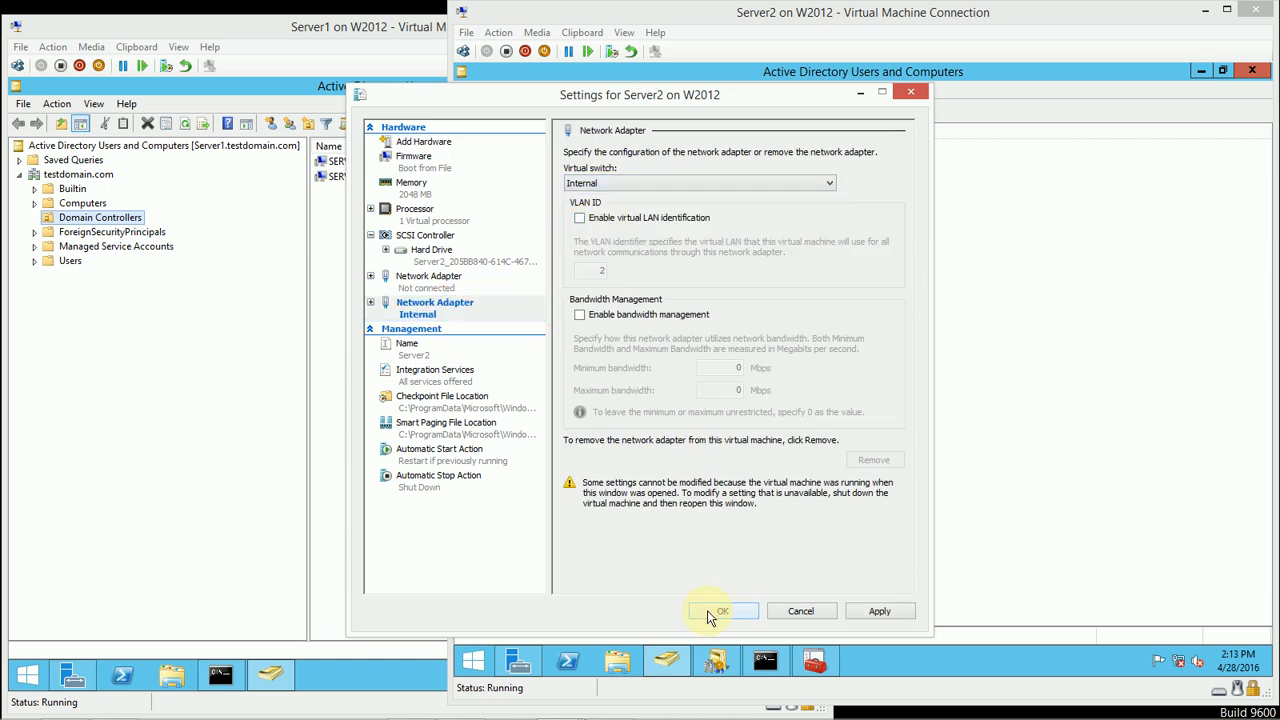
Step: Close Active Directory Users and Computers on Server2 and reopen it from Server Manager
{"action": "left_click", "coordinate": [1251, 70]}
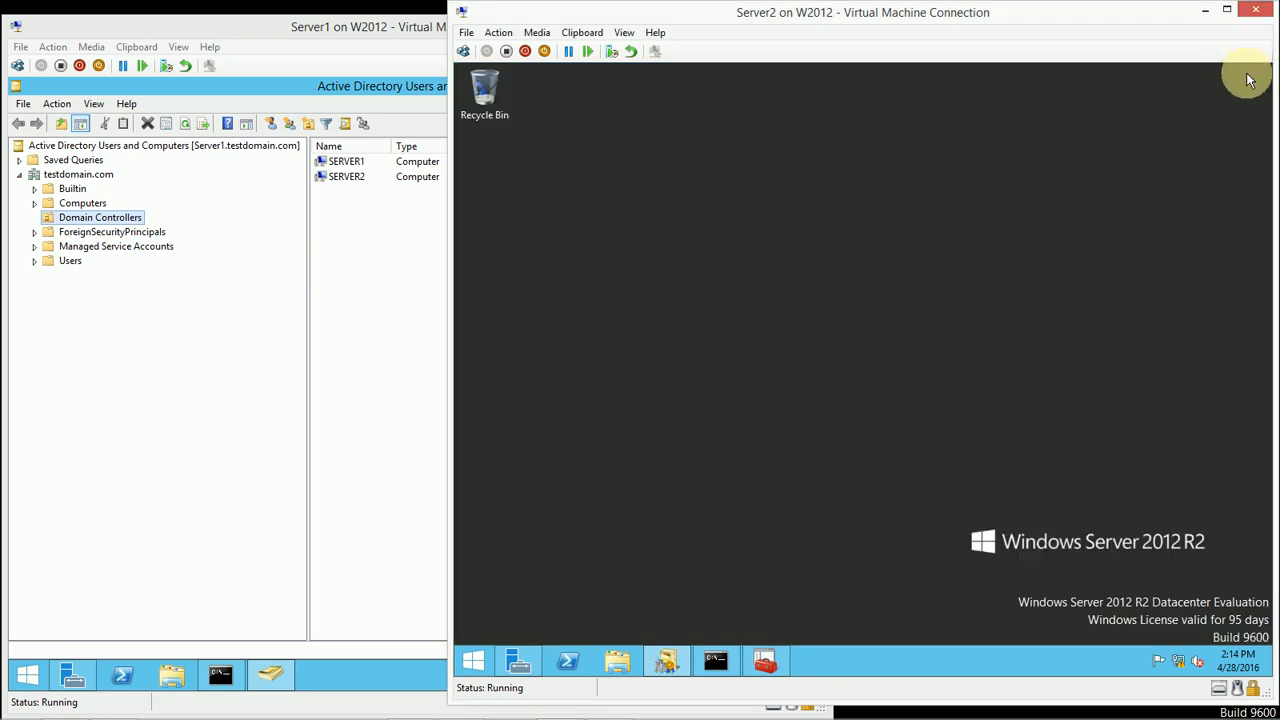
{"action": "left_click", "coordinate": [519, 661]}
{"action": "left_click", "coordinate": [1161, 106]}
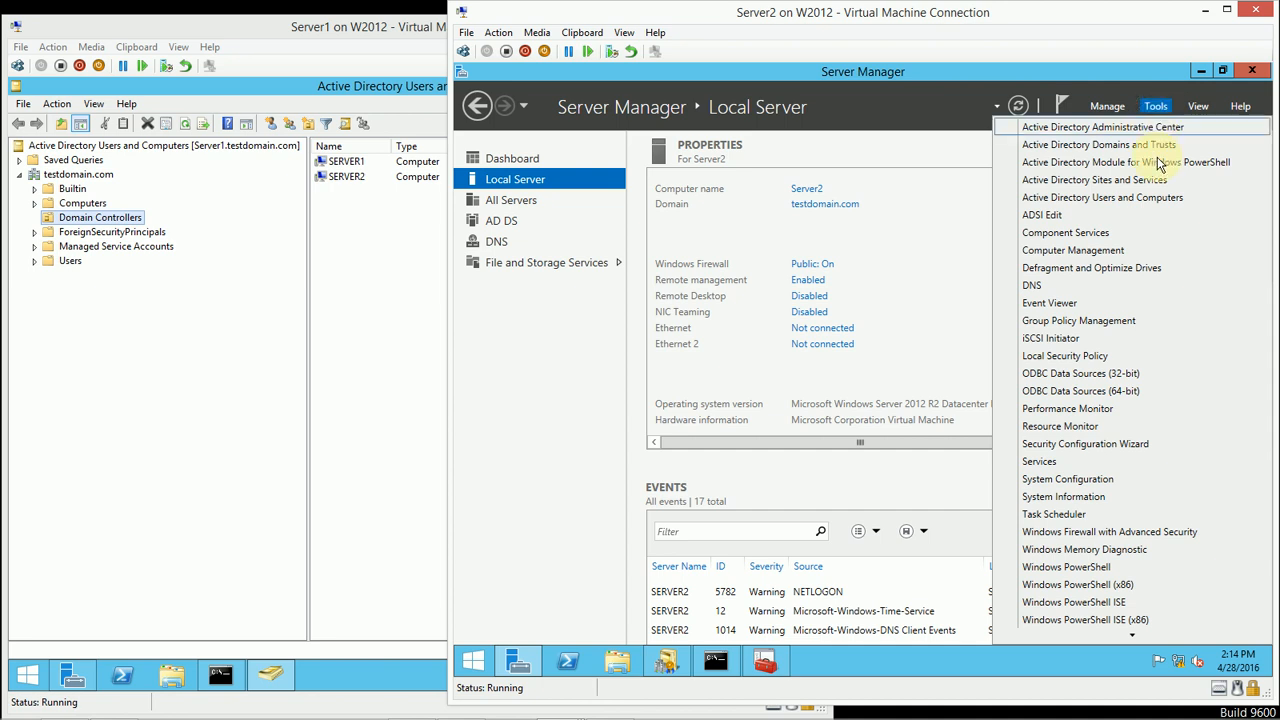
{"action": "left_click", "coordinate": [1147, 199]}
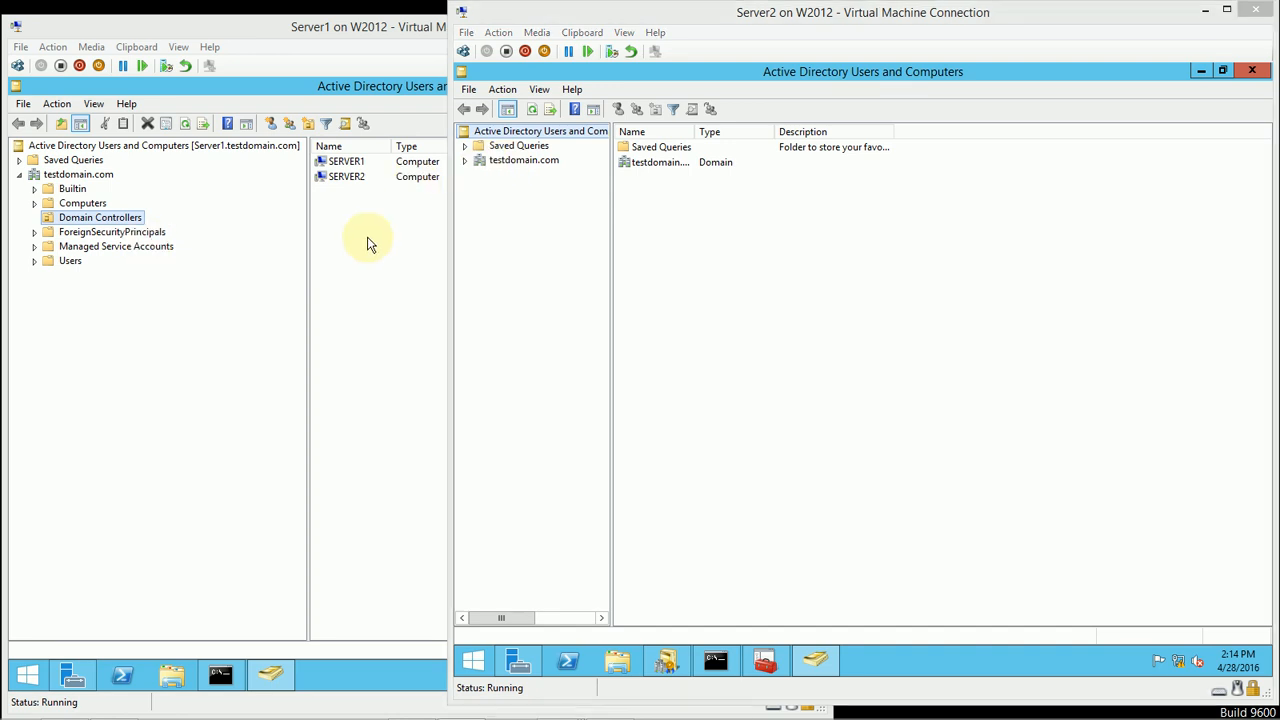
Step: Check the RID, PDC and infrastructure operations masters of testdomain.com on Server2, and close the dialog
{"action": "right_click", "coordinate": [524, 161]}
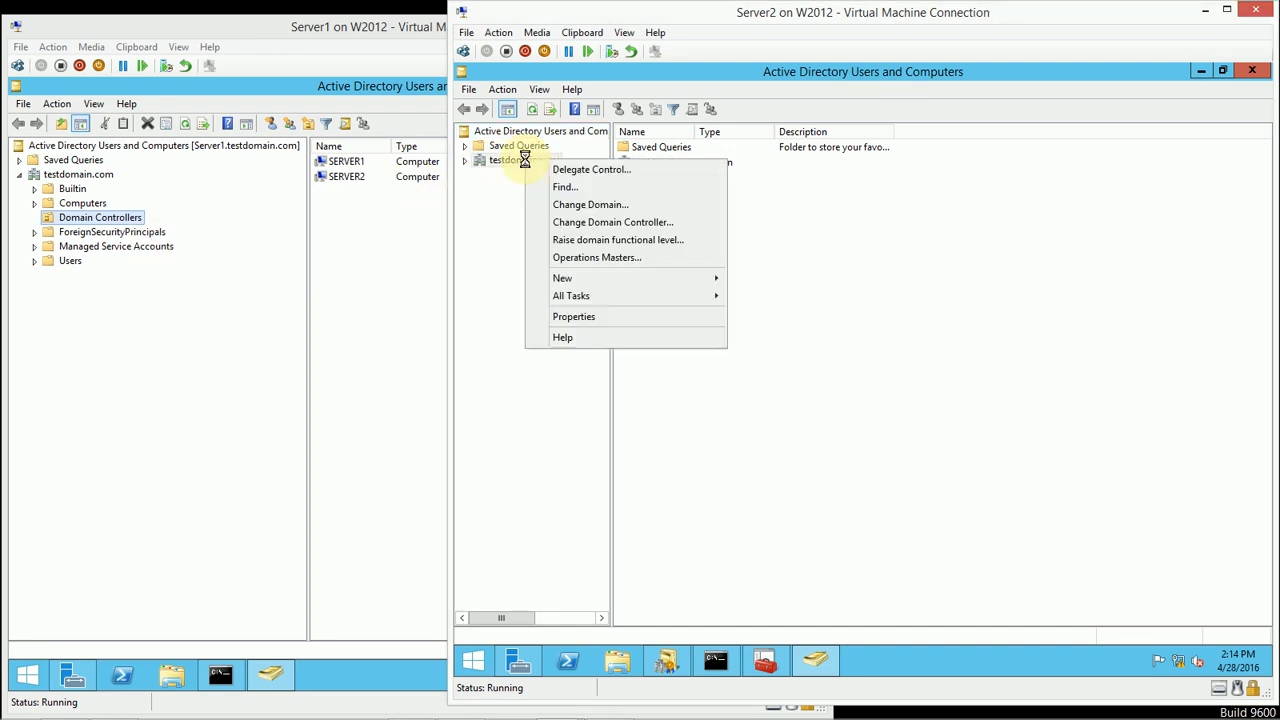
{"action": "left_click", "coordinate": [601, 262]}
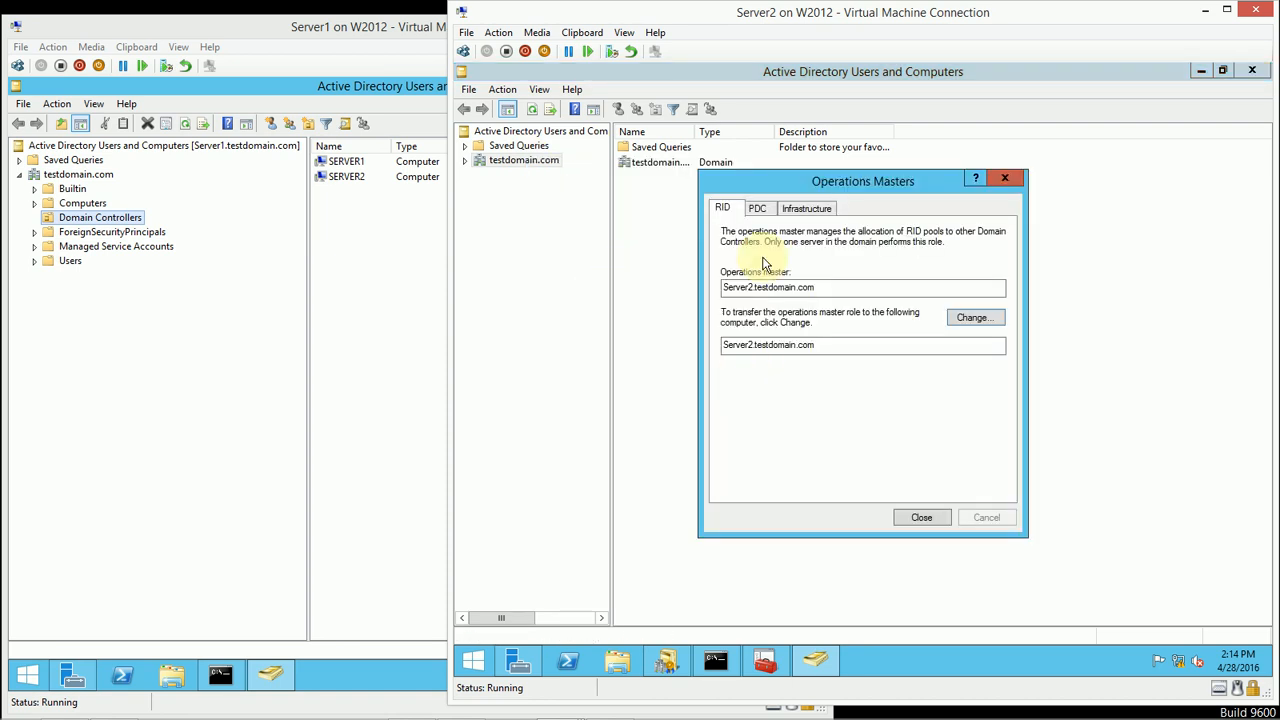
{"action": "left_click", "coordinate": [765, 212]}
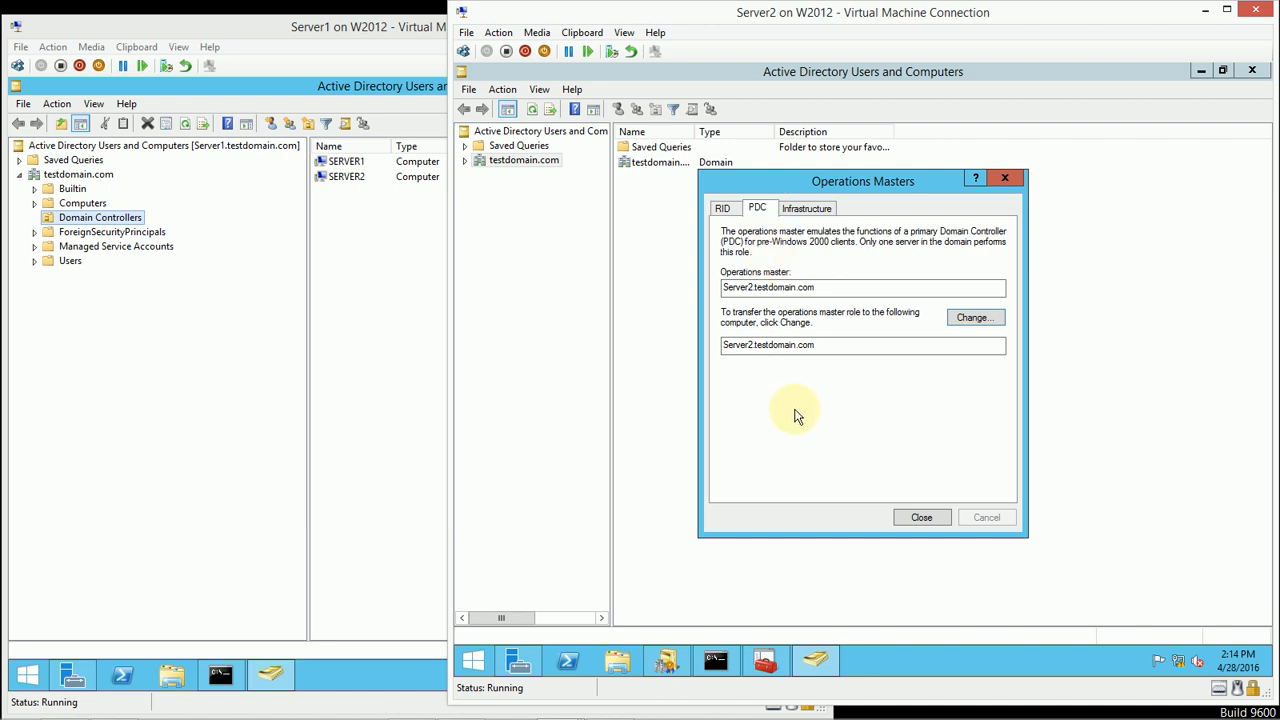
{"action": "left_click", "coordinate": [806, 208]}
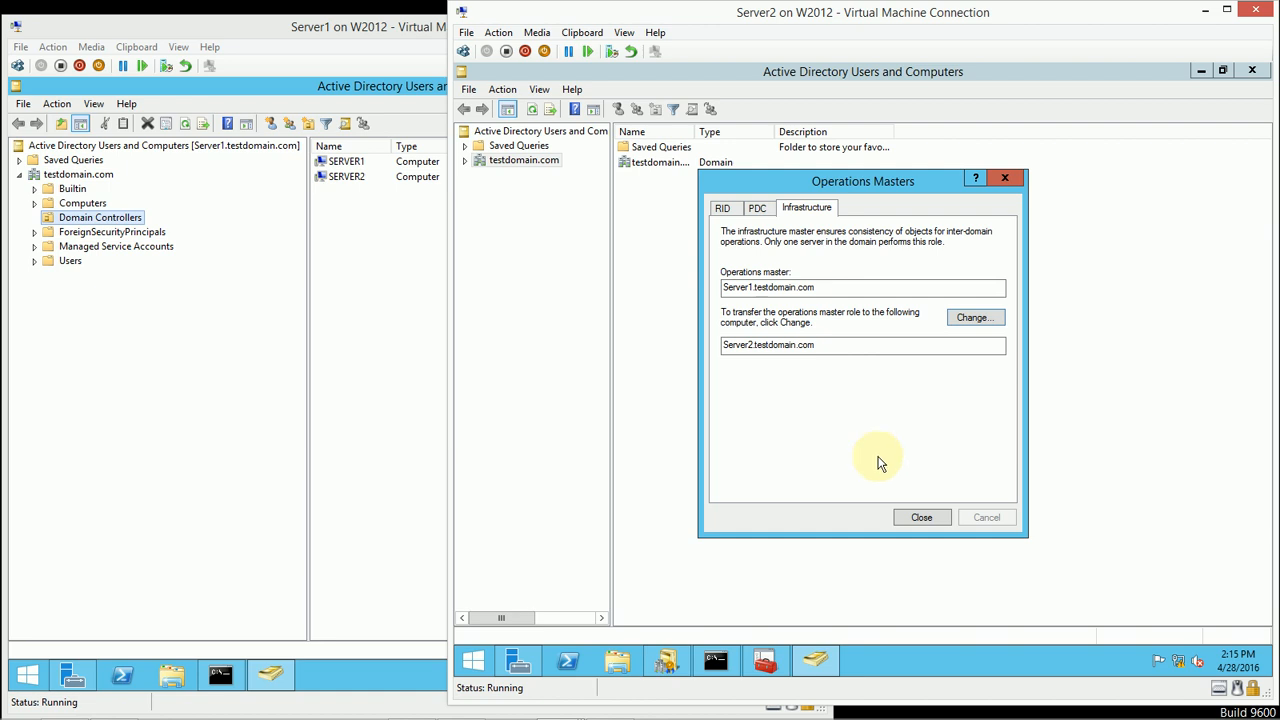
{"action": "left_click", "coordinate": [909, 523]}
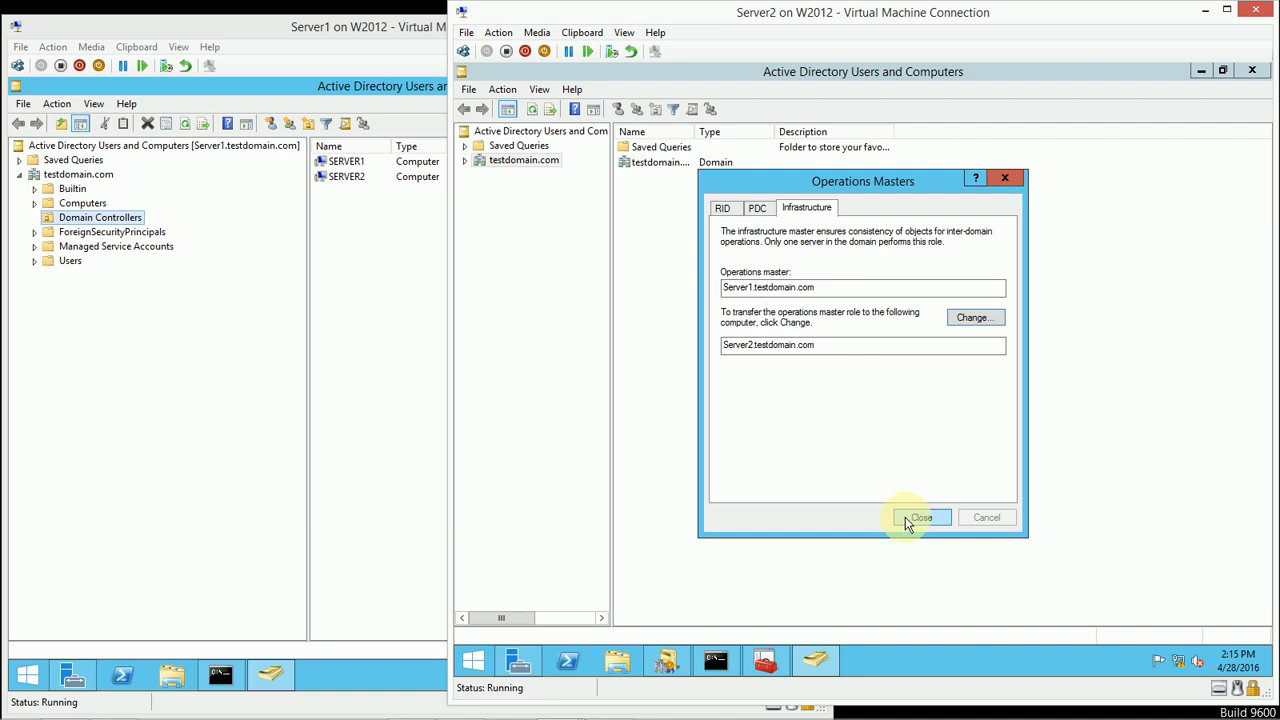